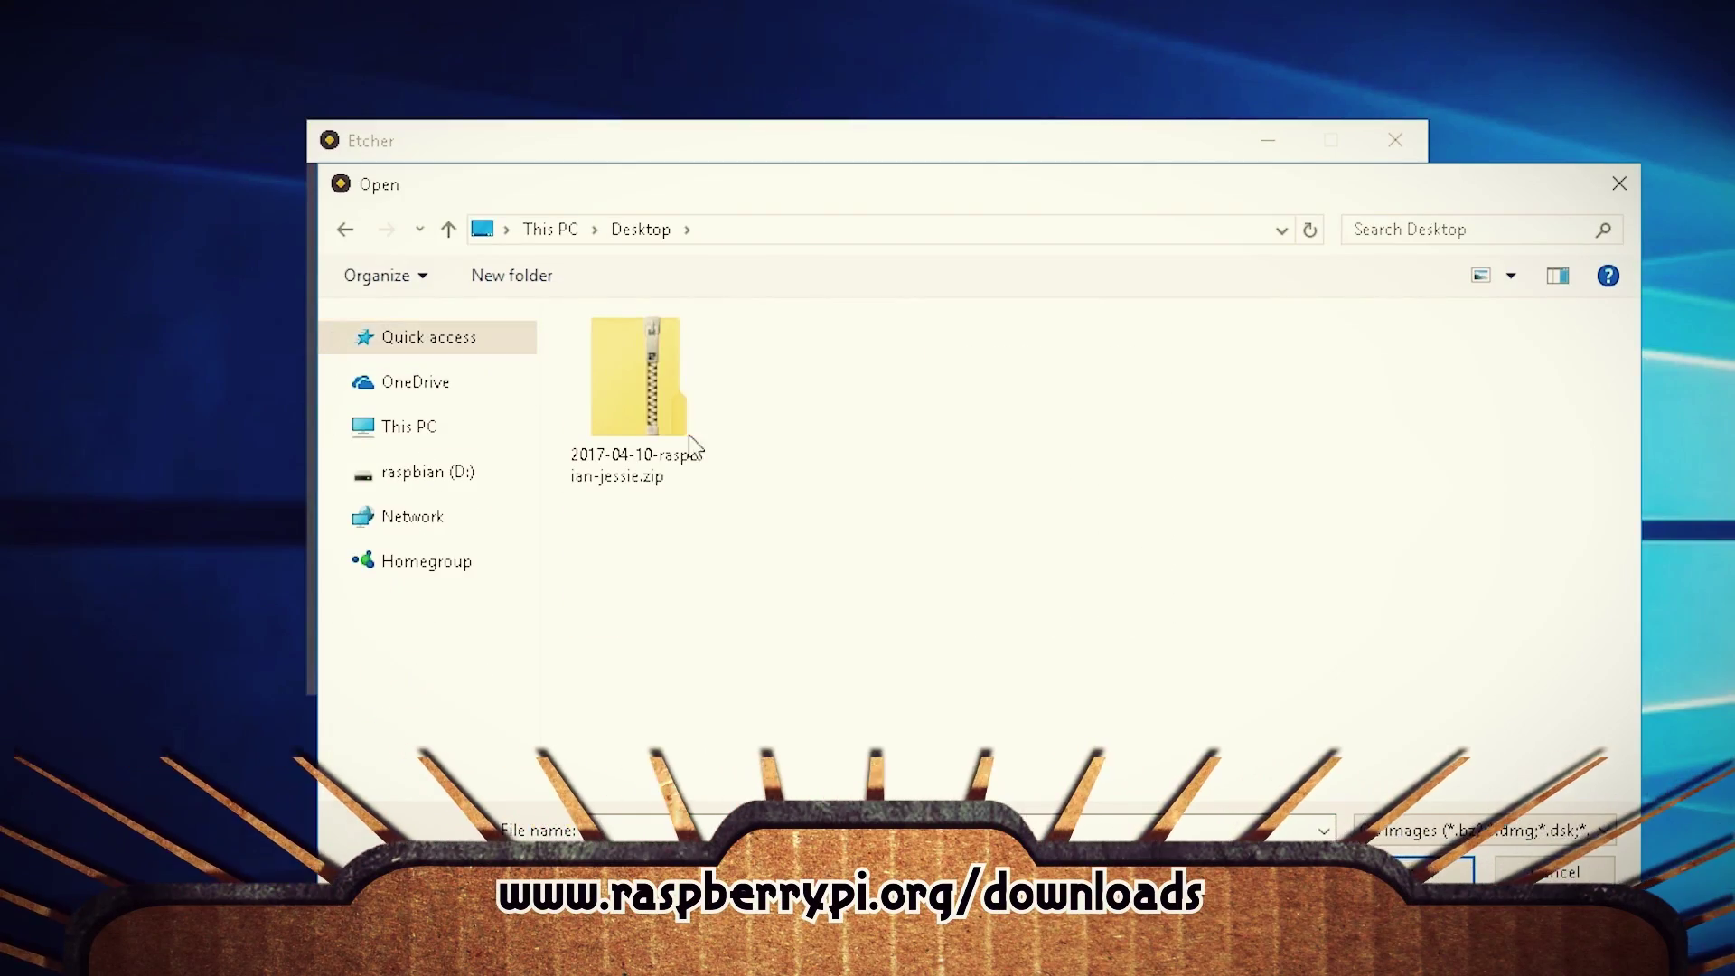
Step: Decline formatting the freshly flashed drive and open the vidz folder of clips
left_click(1208, 480)
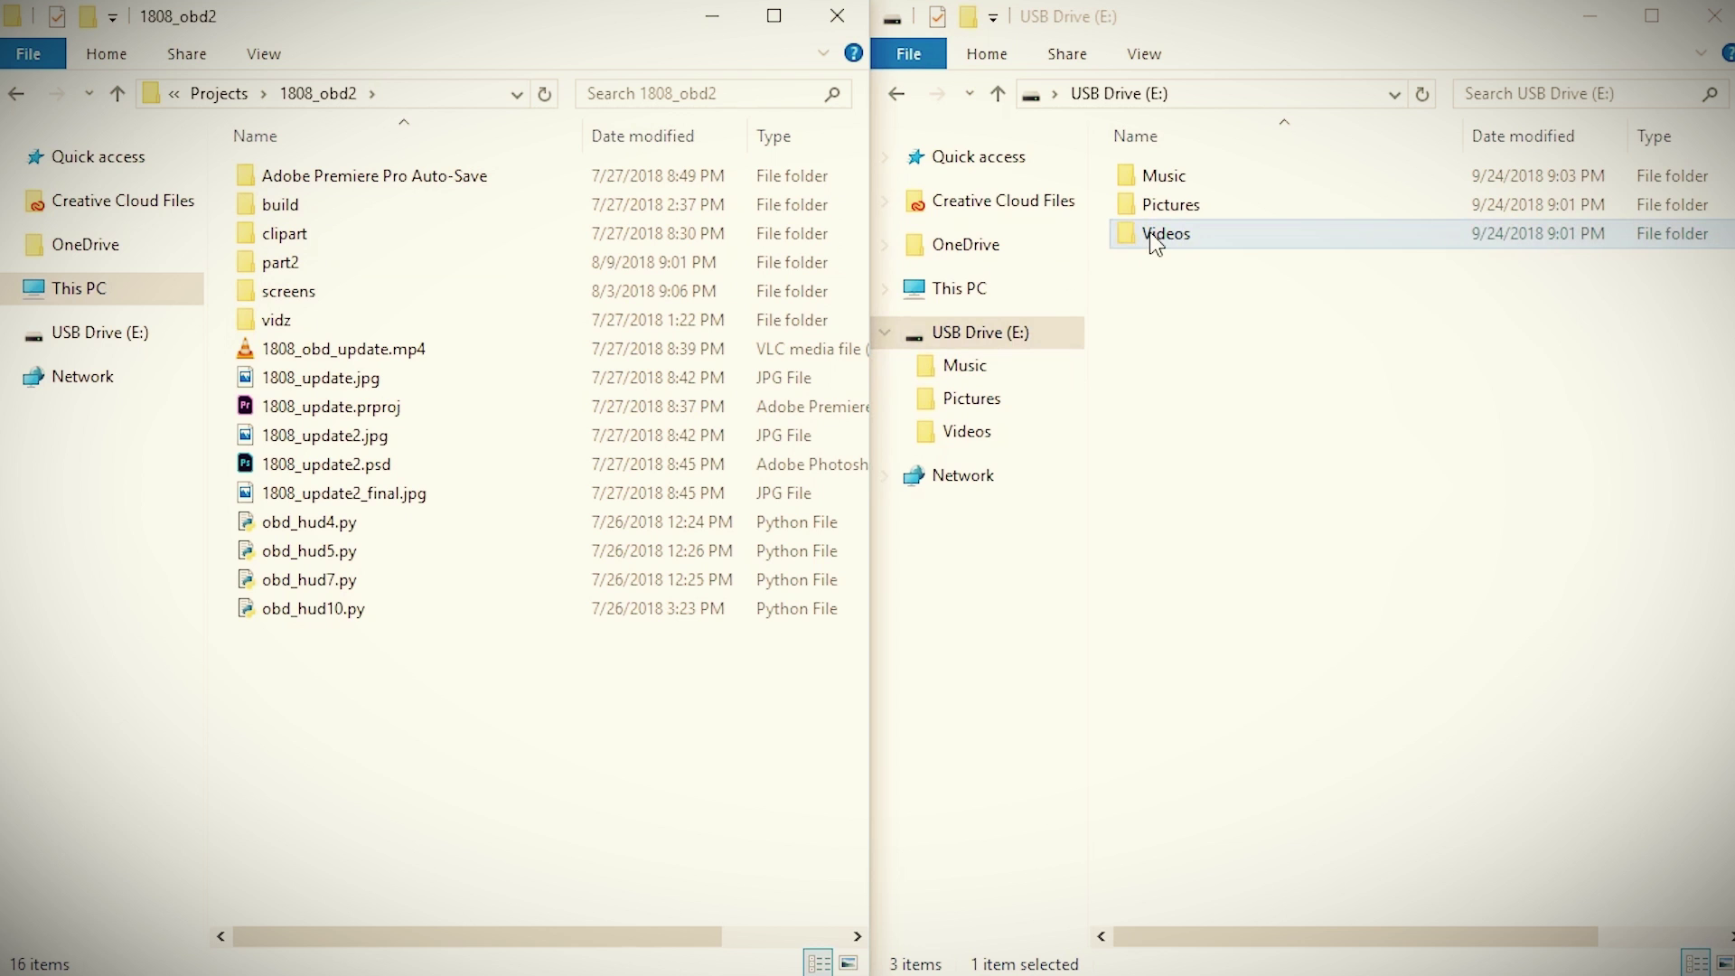
double_click(1157, 235)
double_click(356, 321)
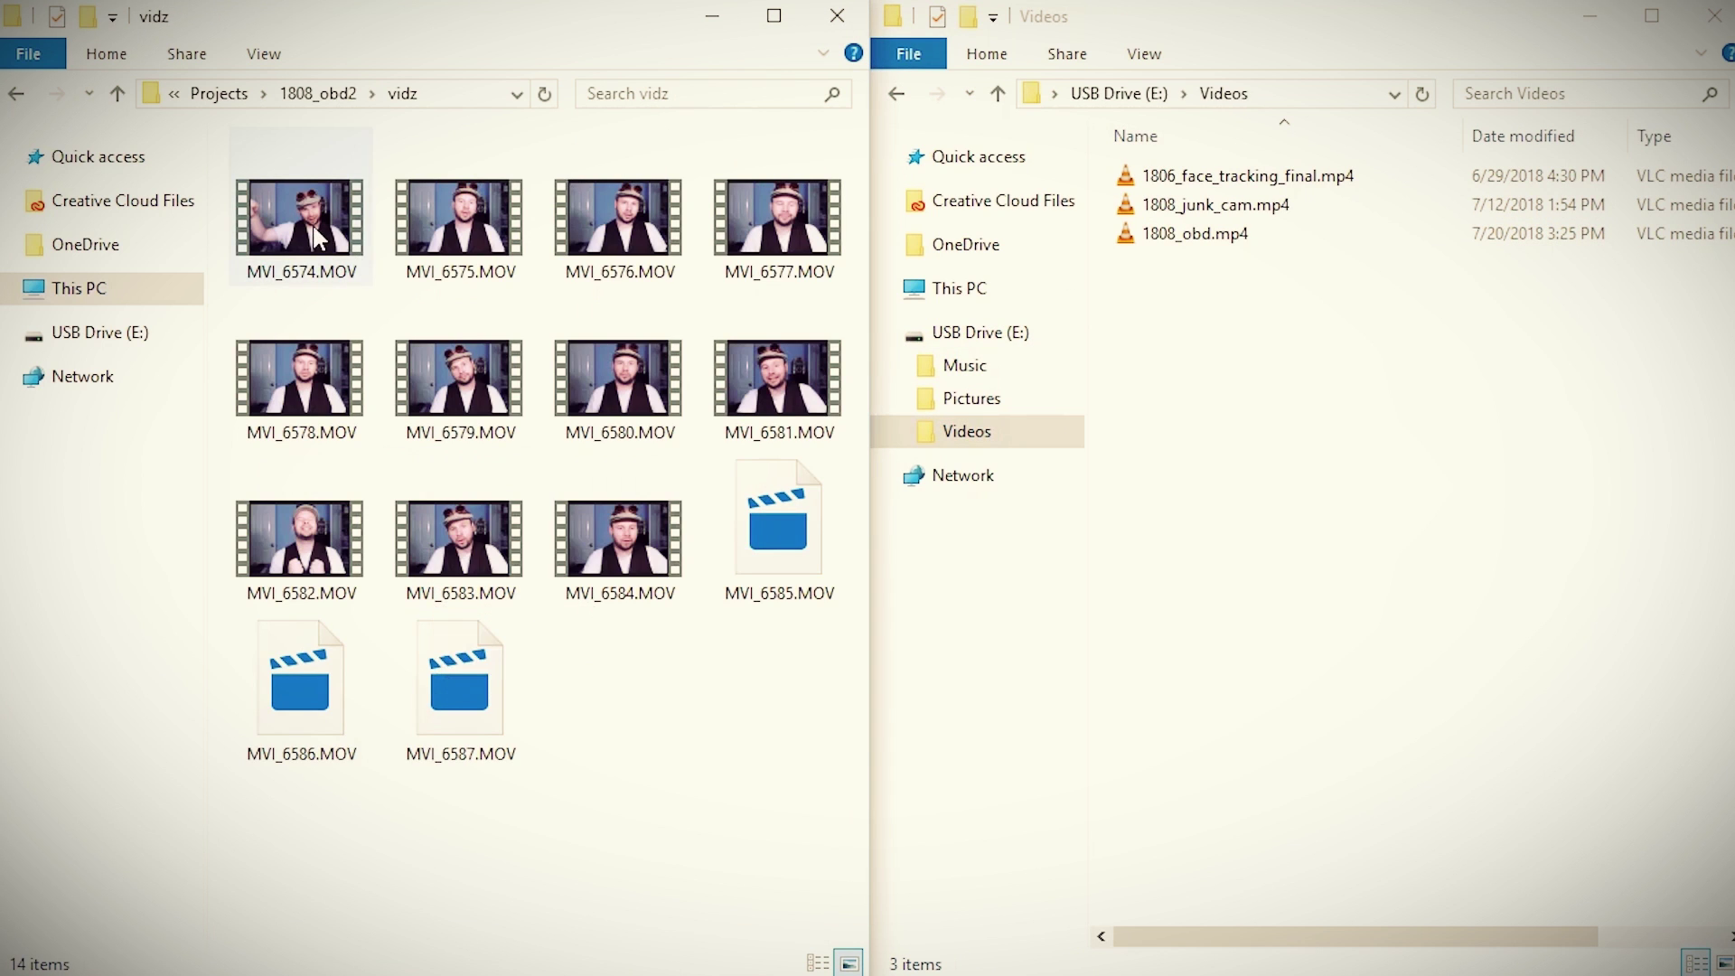
Step: Drag MVI_6574.MOV from vidz into USB Drive (E:) > Videos to copy it
left_click_drag(301, 217, 1287, 703)
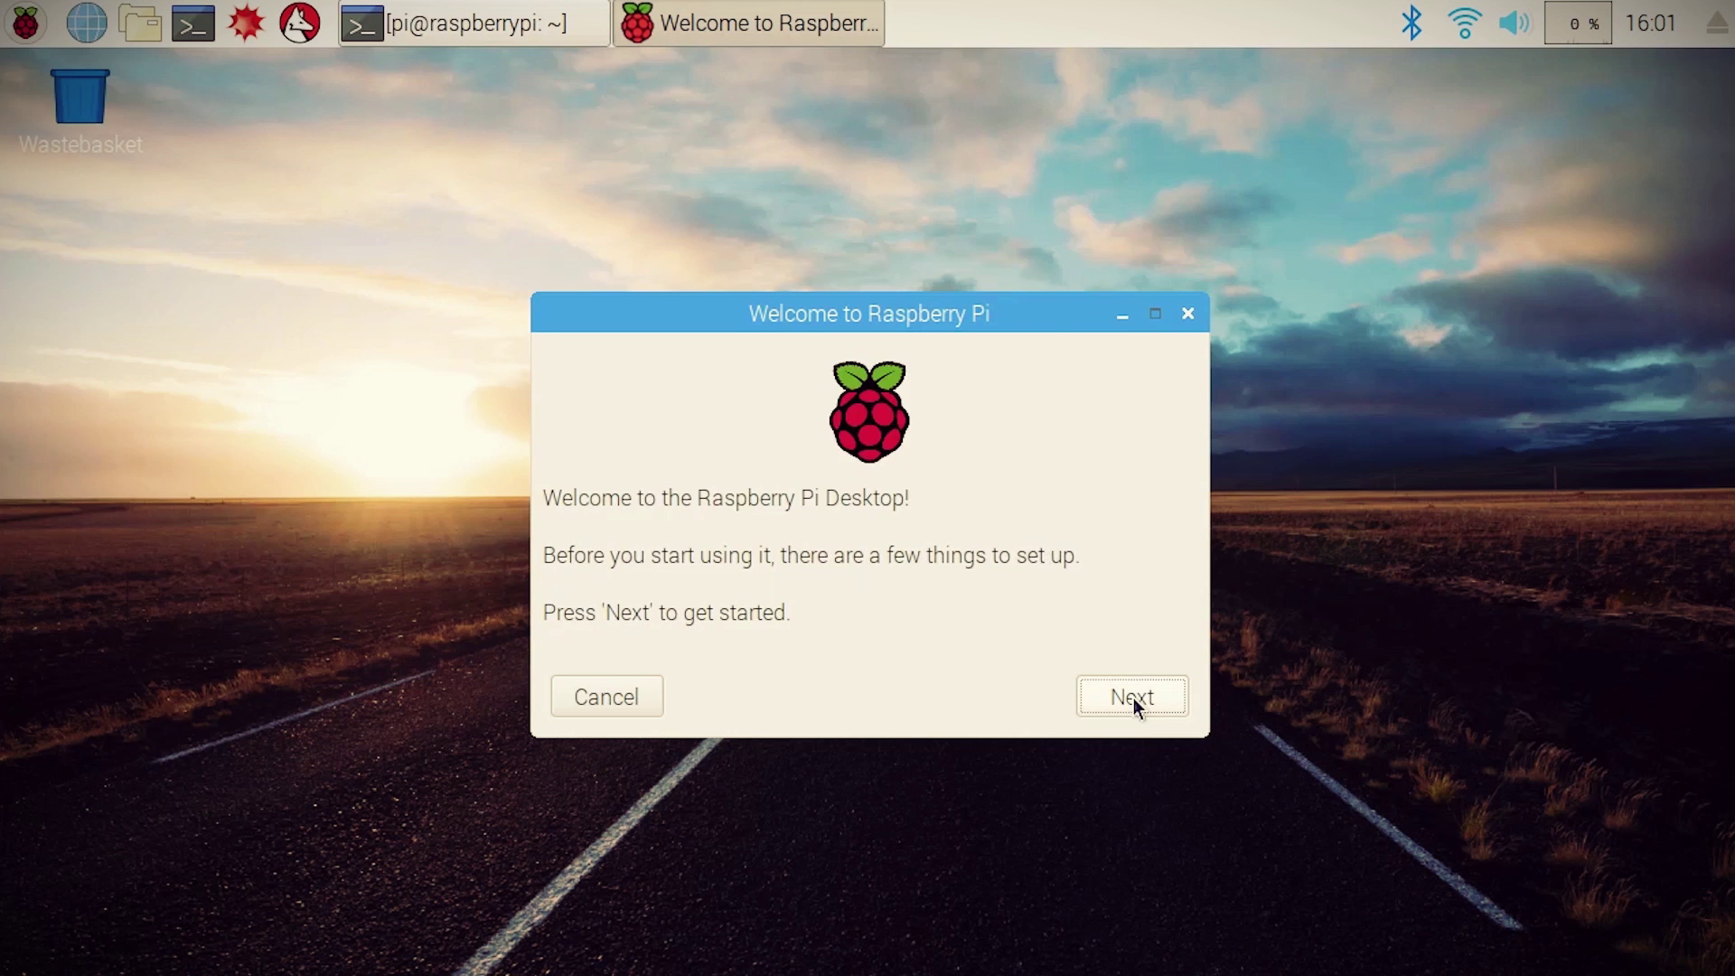
Step: Get past the welcome page and accept the country settings
left_click(1134, 697)
left_click(1048, 487)
left_click(732, 454)
left_click(1139, 700)
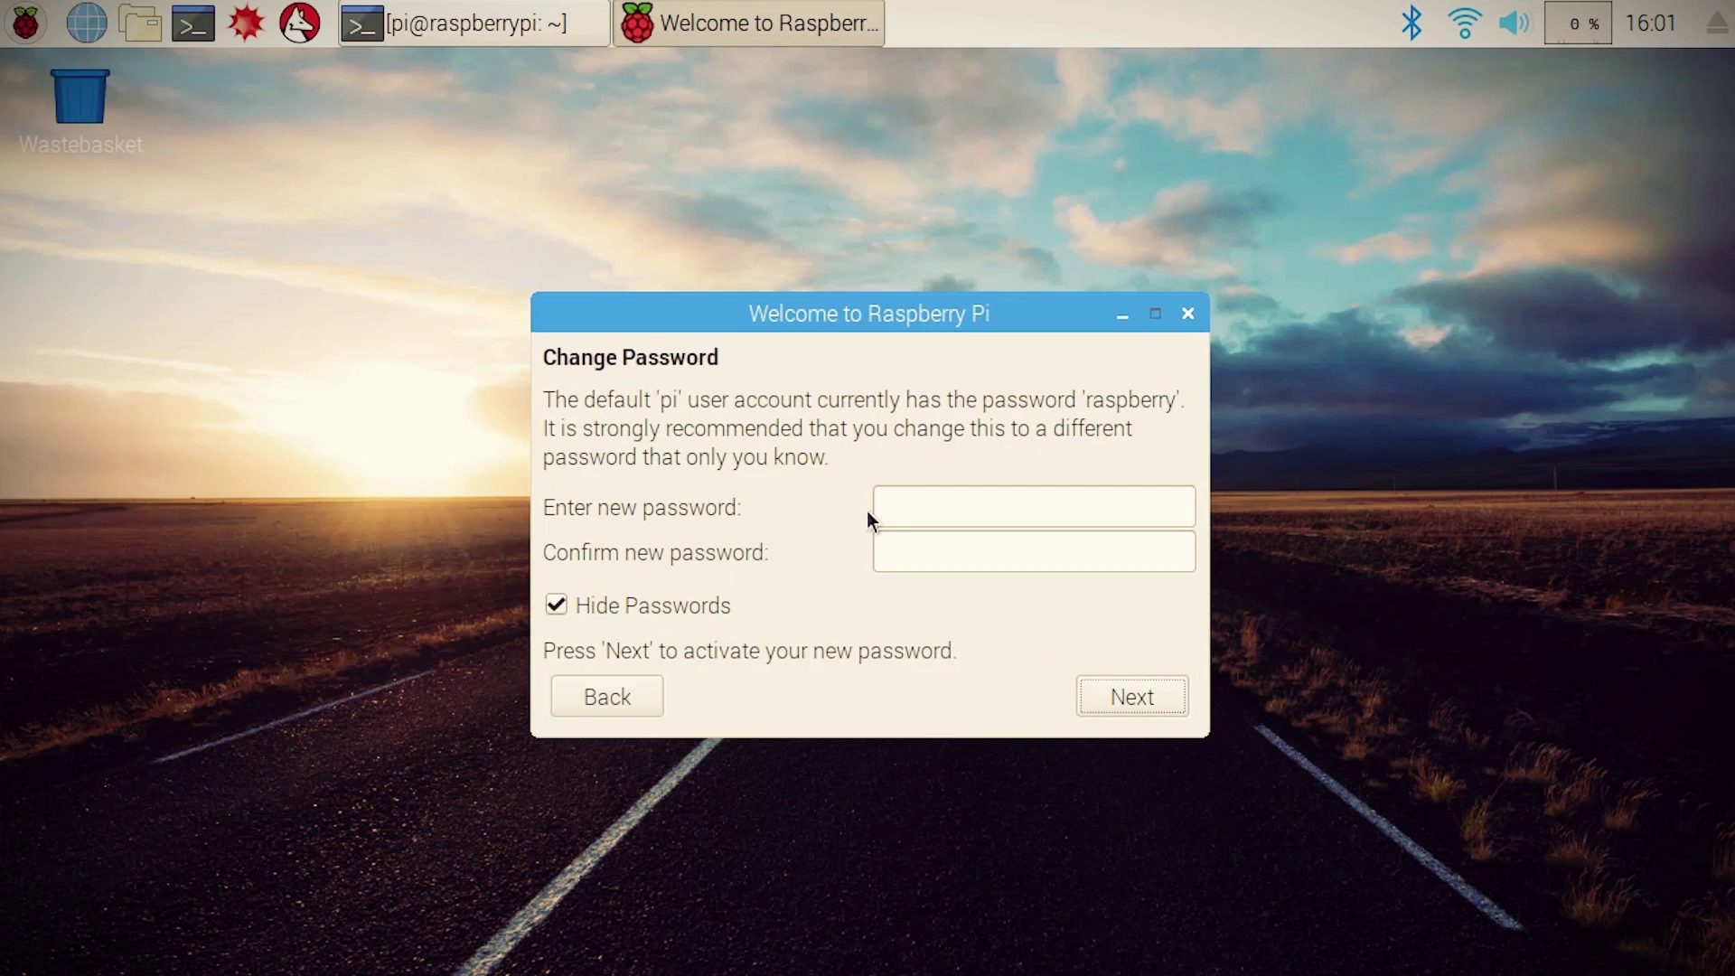
Step: Enter and confirm a new account password
left_click(875, 511)
type("••••••••")
key("Tab")
type("••••••••")
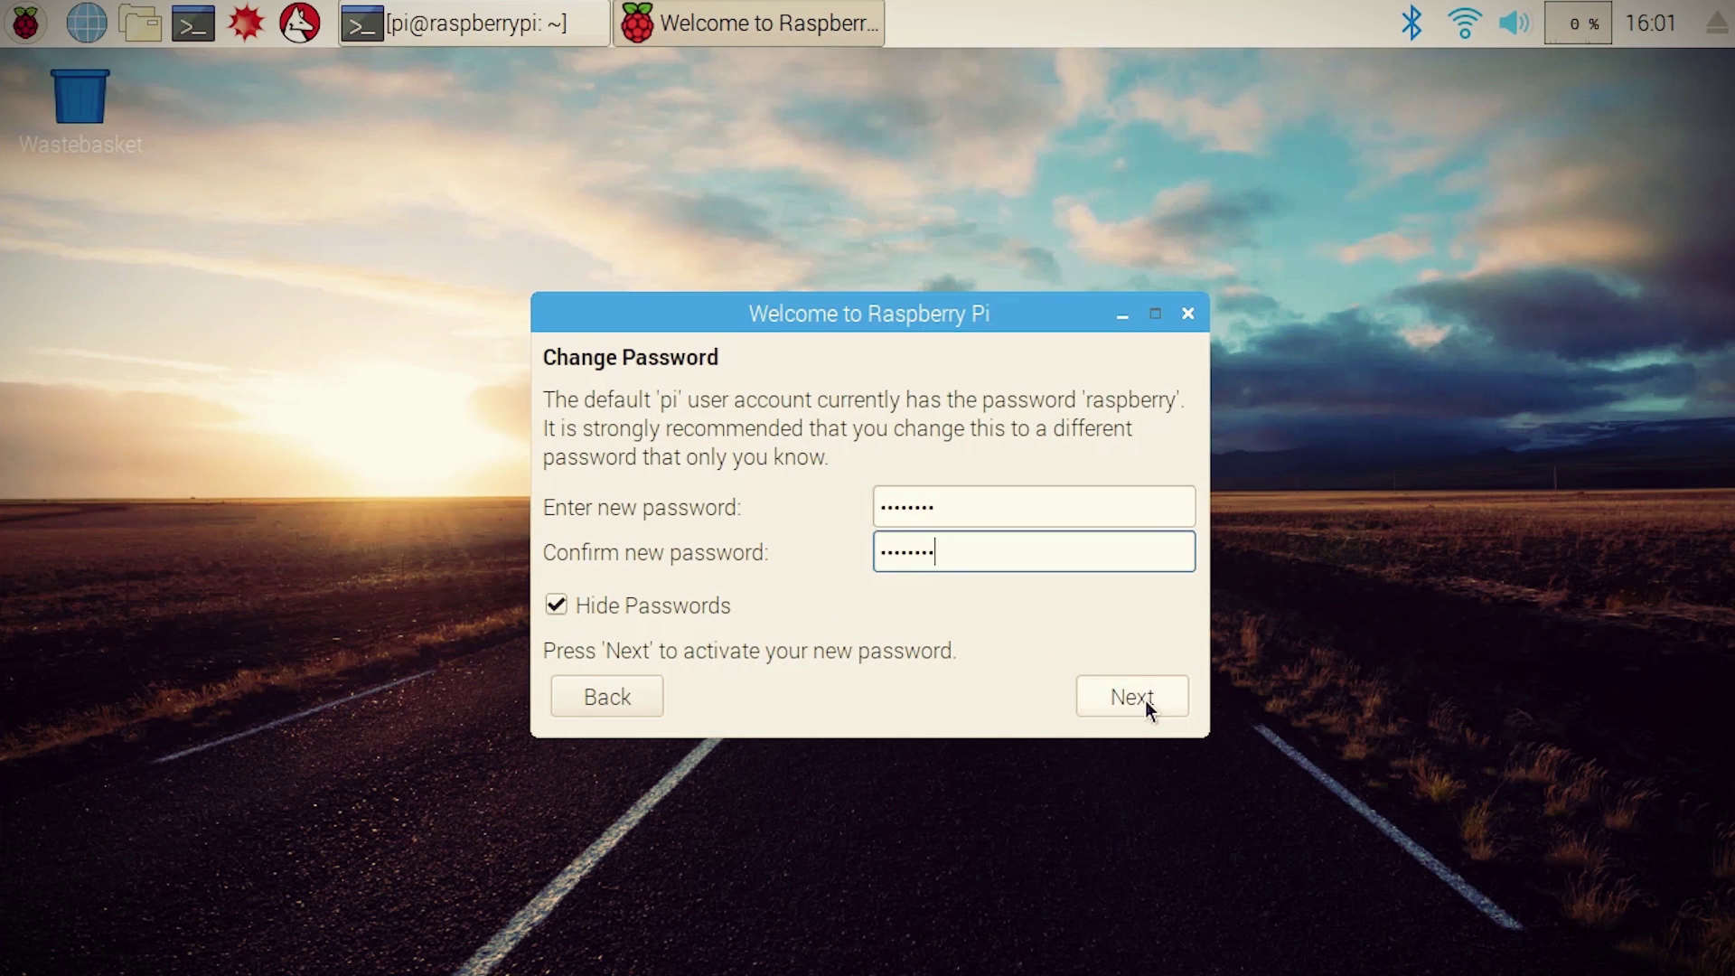
left_click(1146, 703)
Step: Skip the Wi-Fi network page and dismiss the failed update check error
scroll(1181, 539, "down", 2)
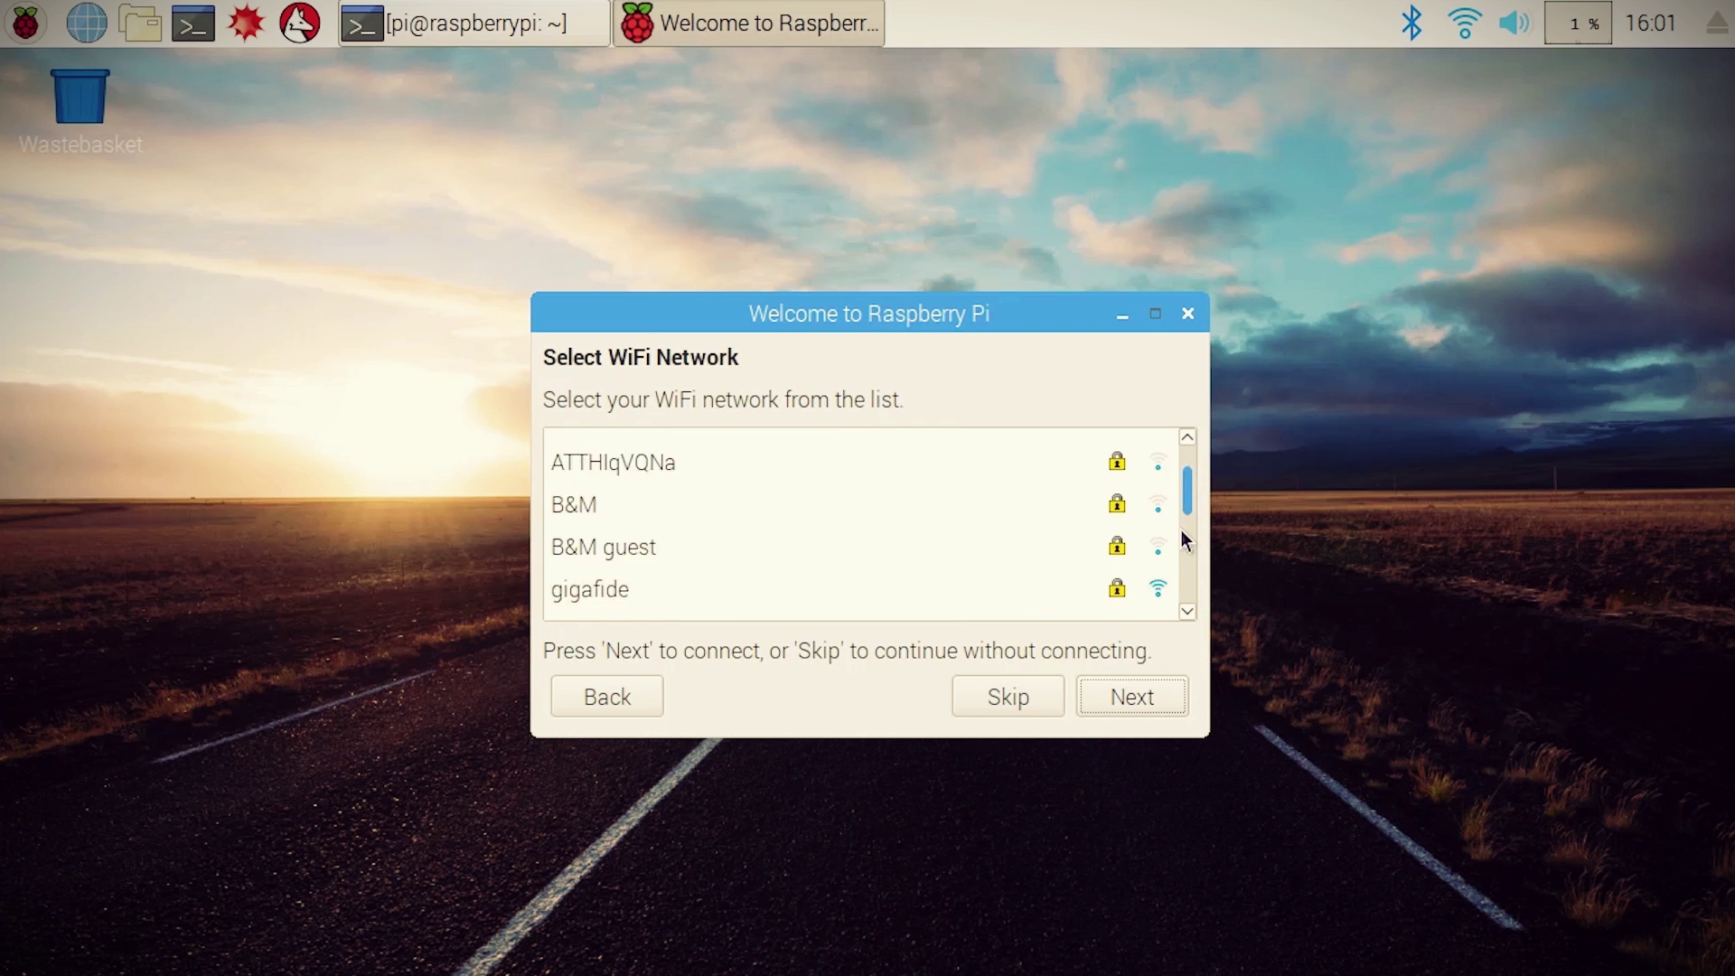
scroll(1184, 540, "down", 4)
scroll(988, 488, "up", 2)
left_click(620, 461)
left_click(1019, 705)
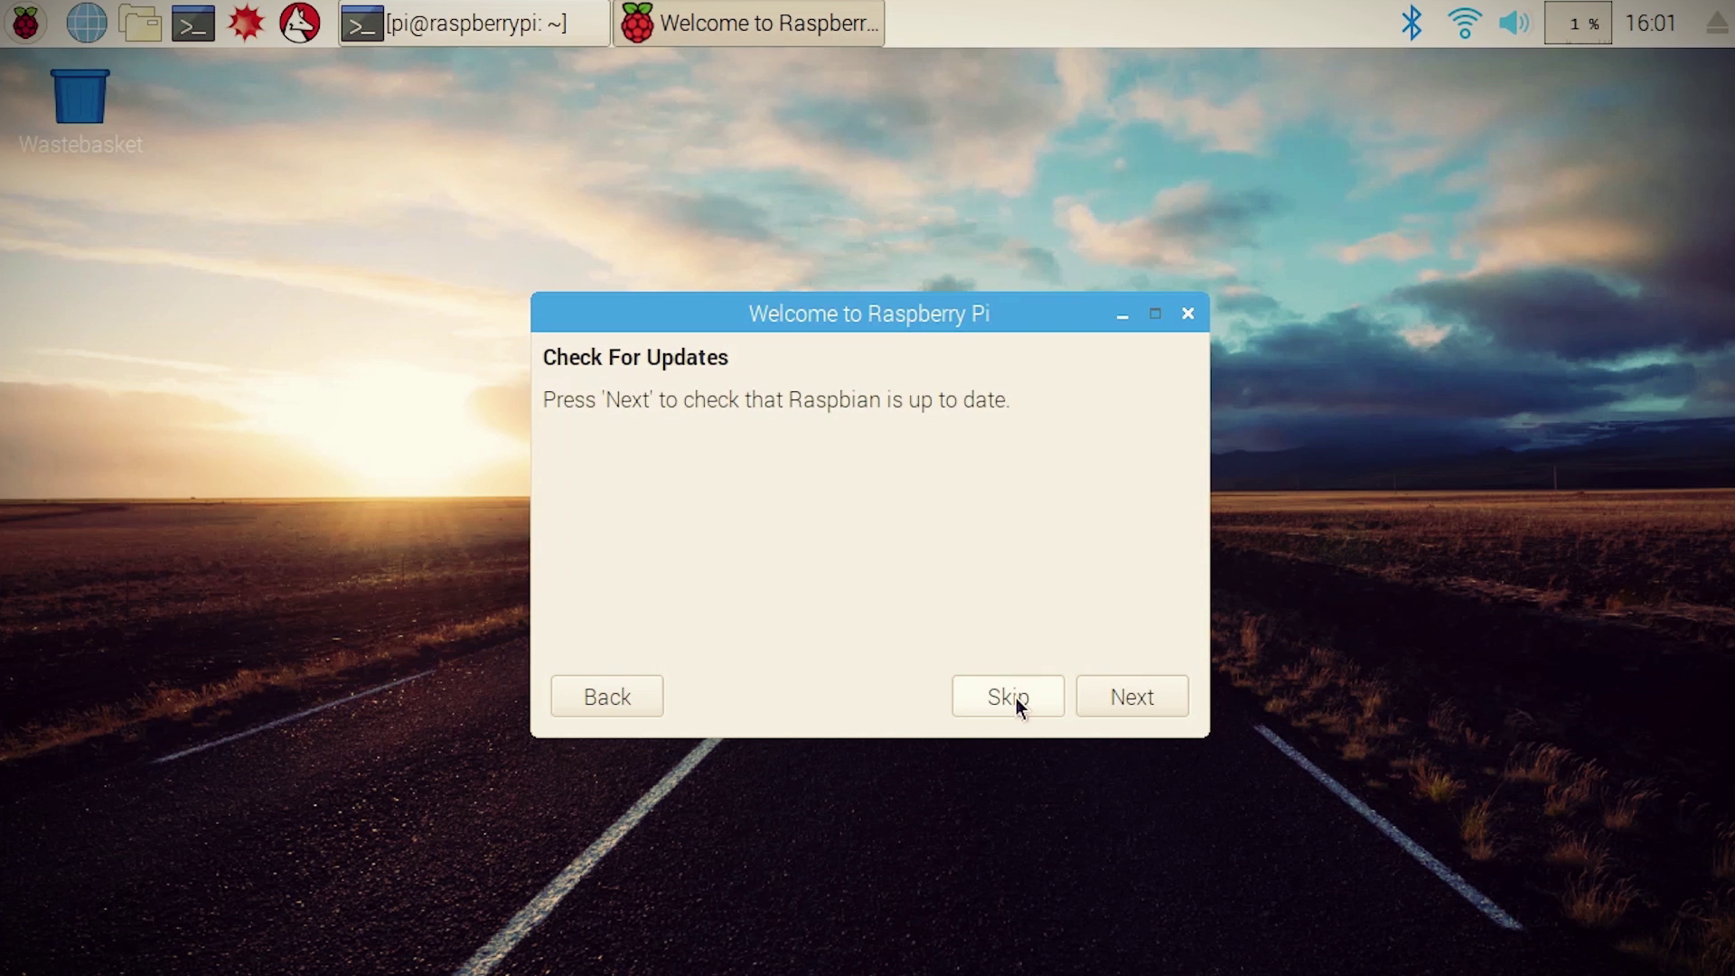
left_click(1133, 697)
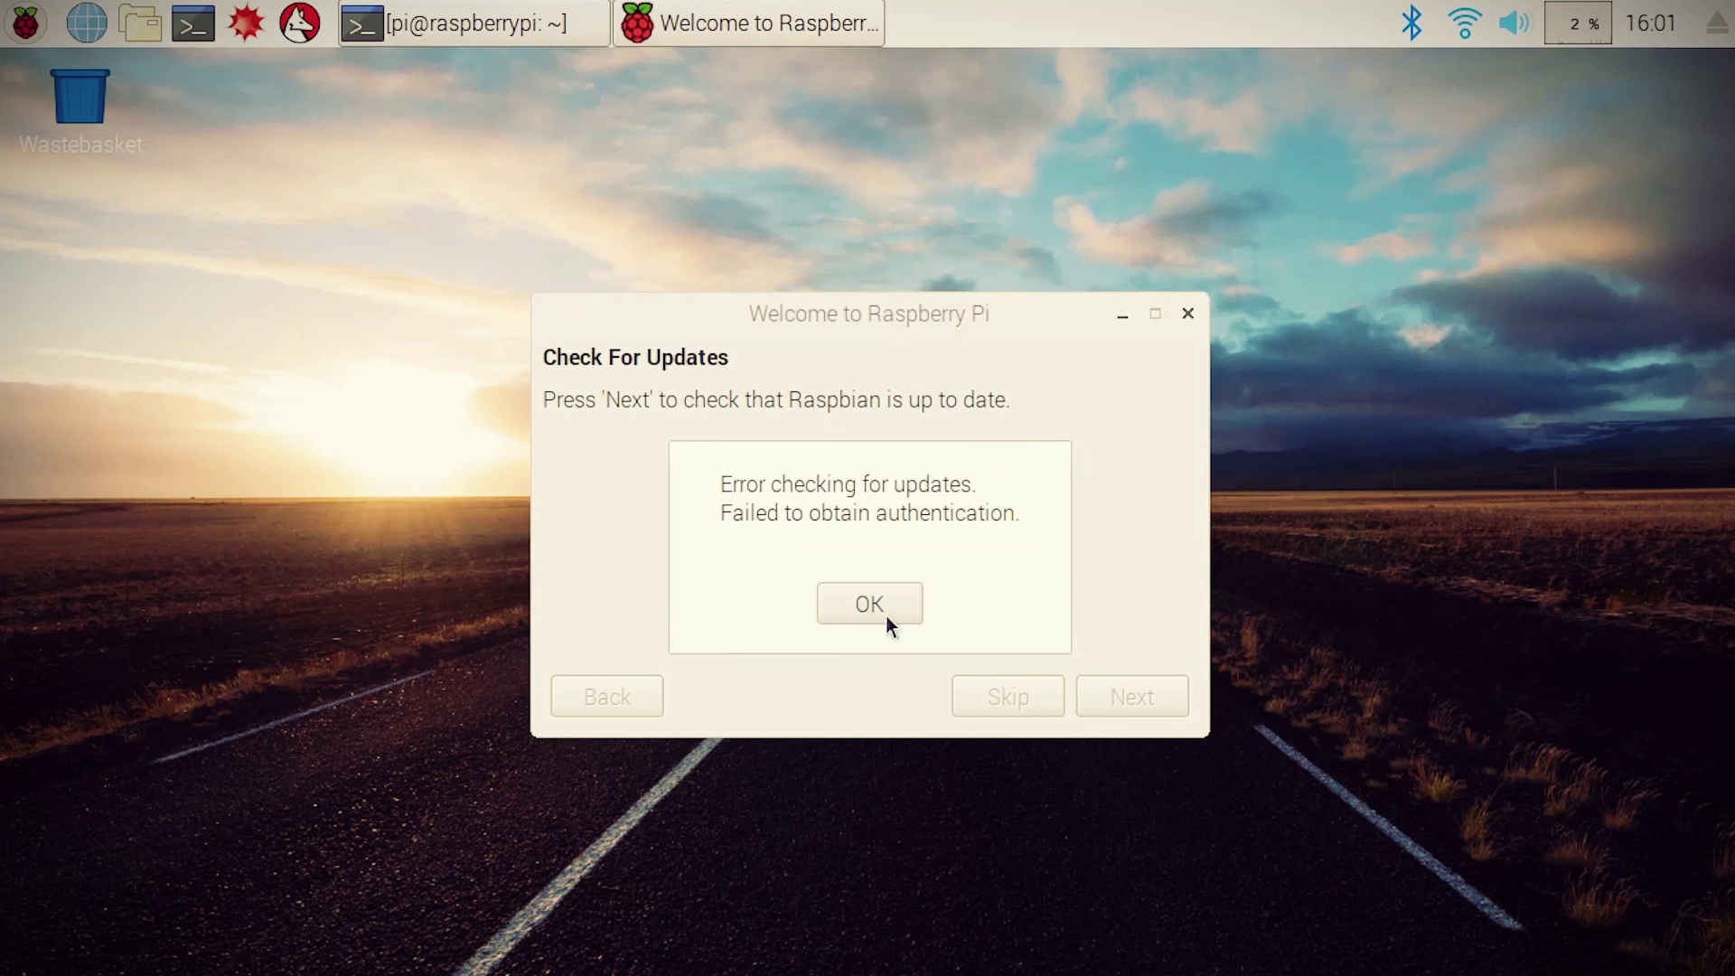
left_click(885, 616)
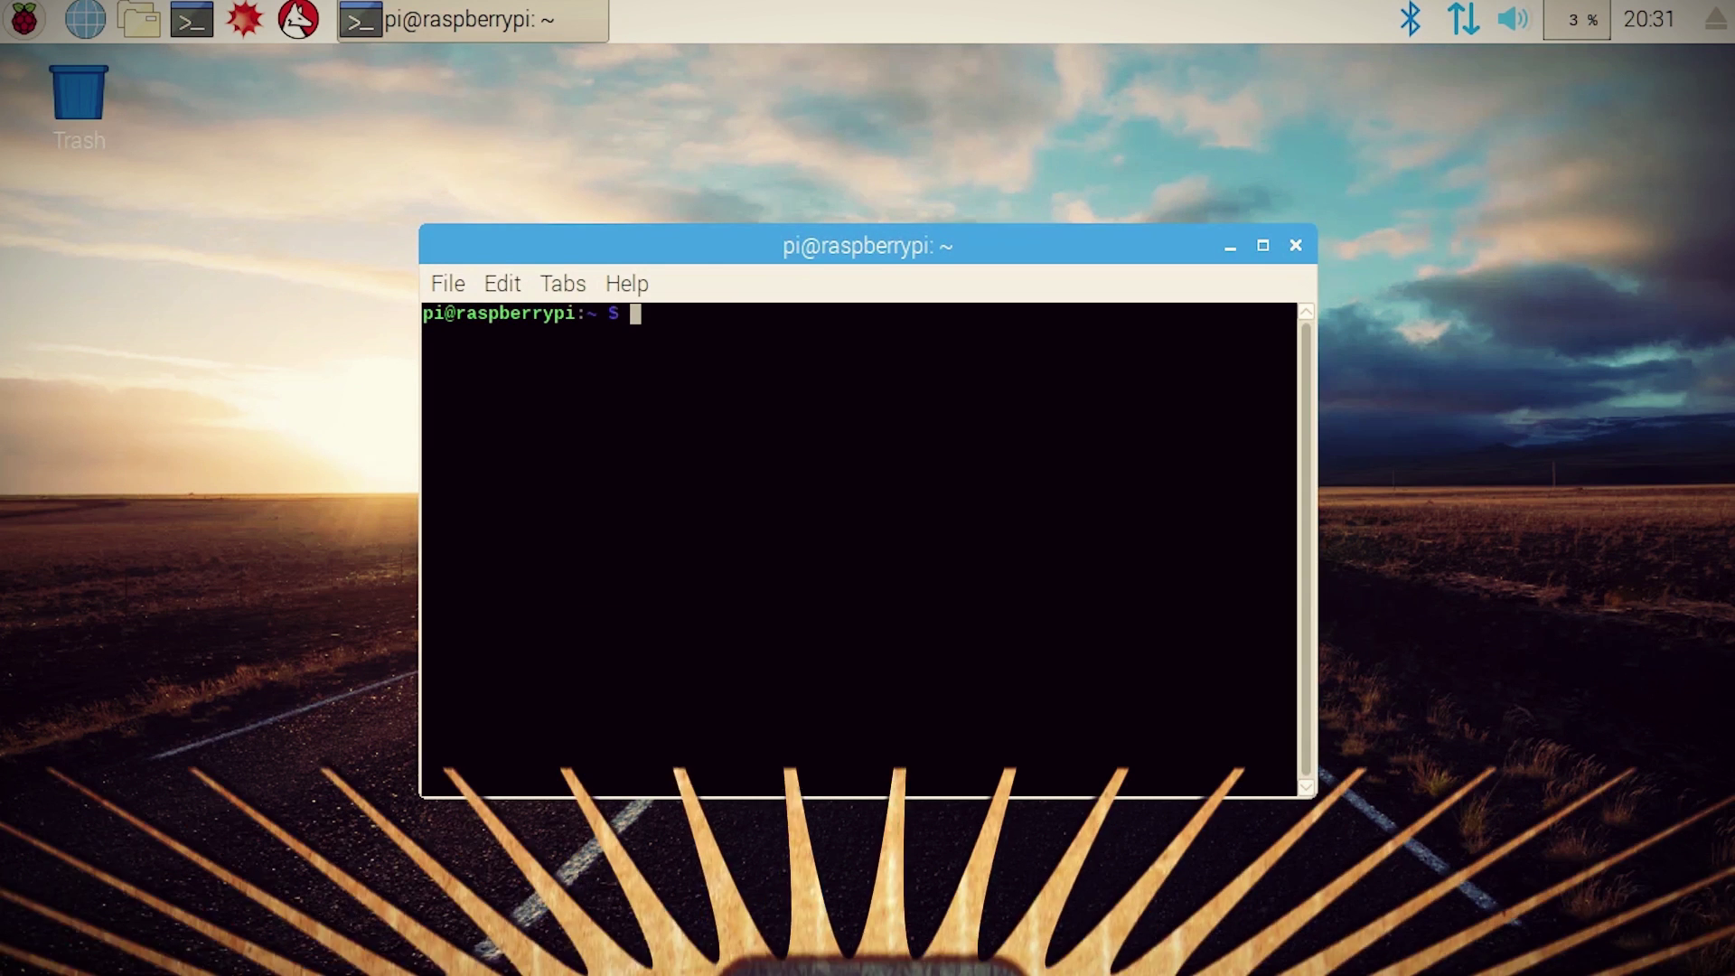
Step: Run 'ifconfig -a -s' and highlight wlan0 in the interface list
type("ifconfig -a -s")
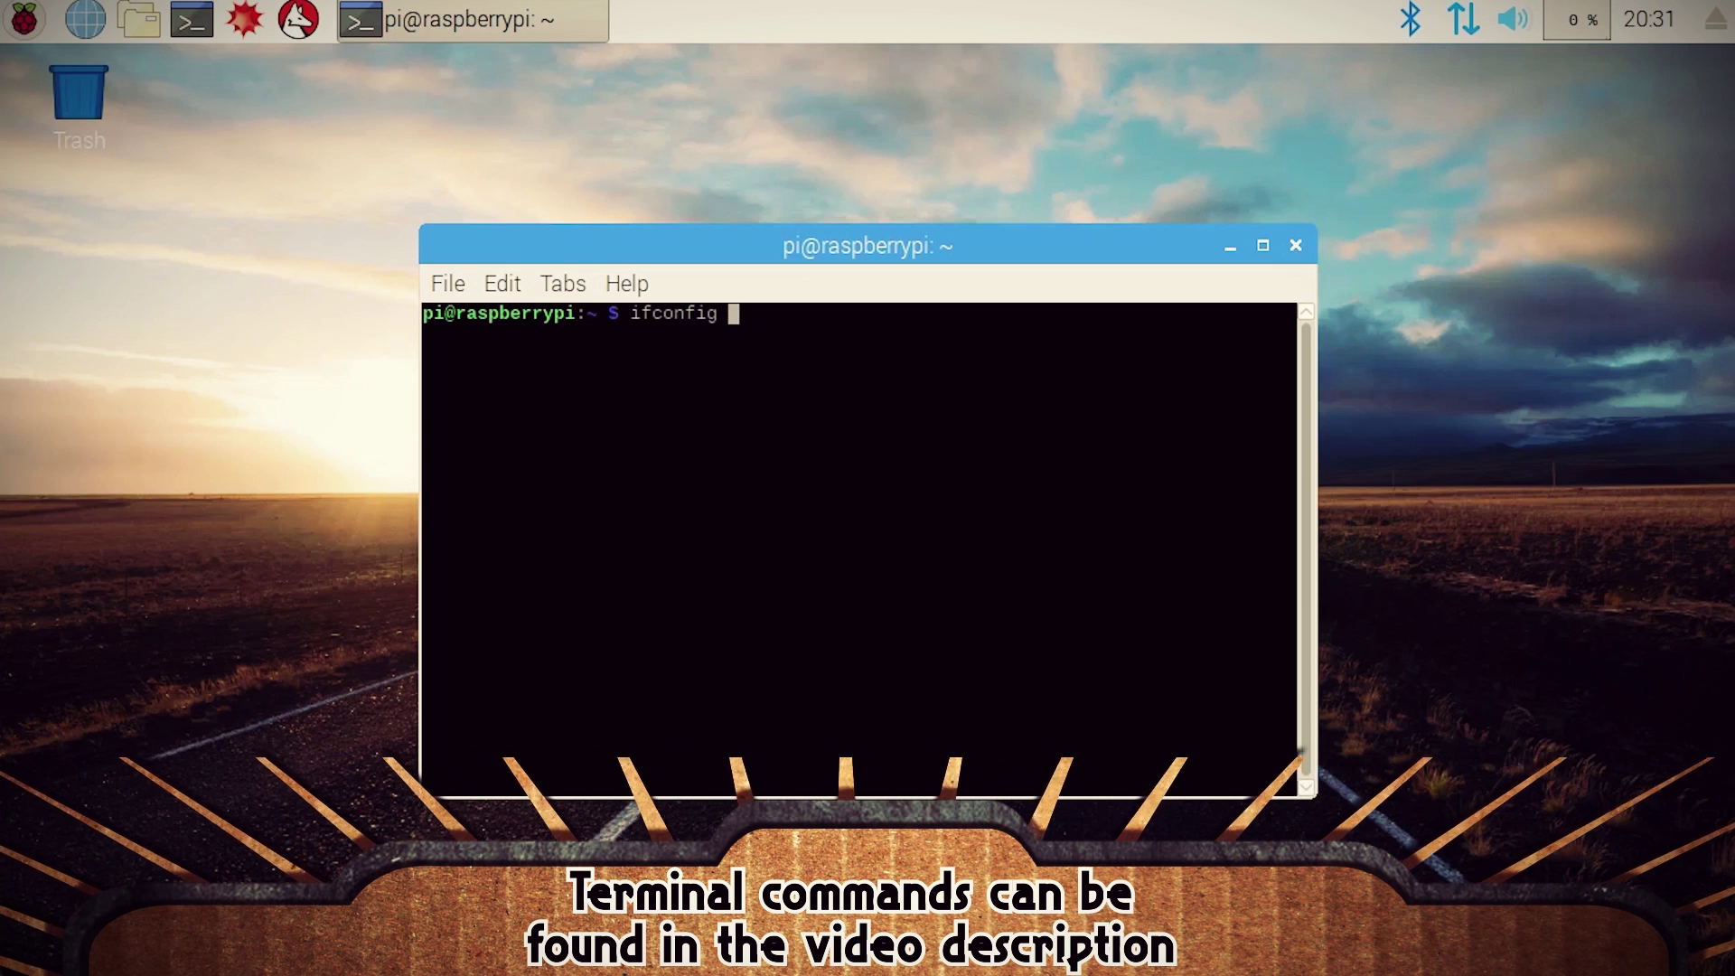
key("Return")
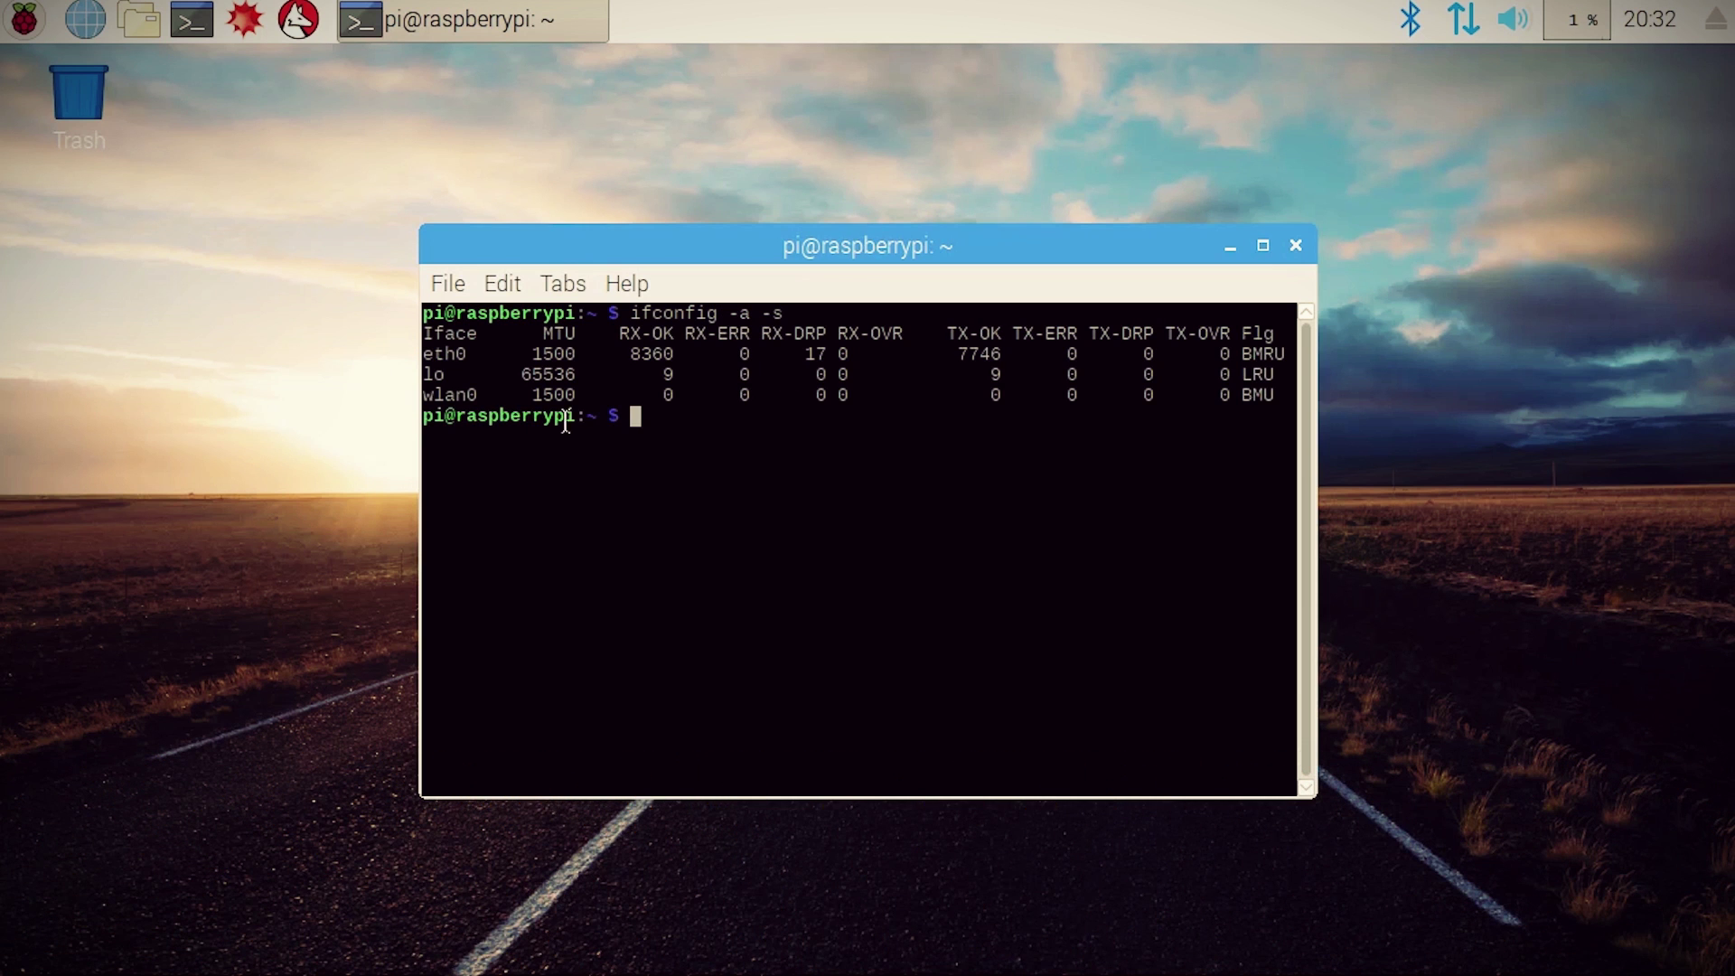
left_click_drag(487, 399, 407, 393)
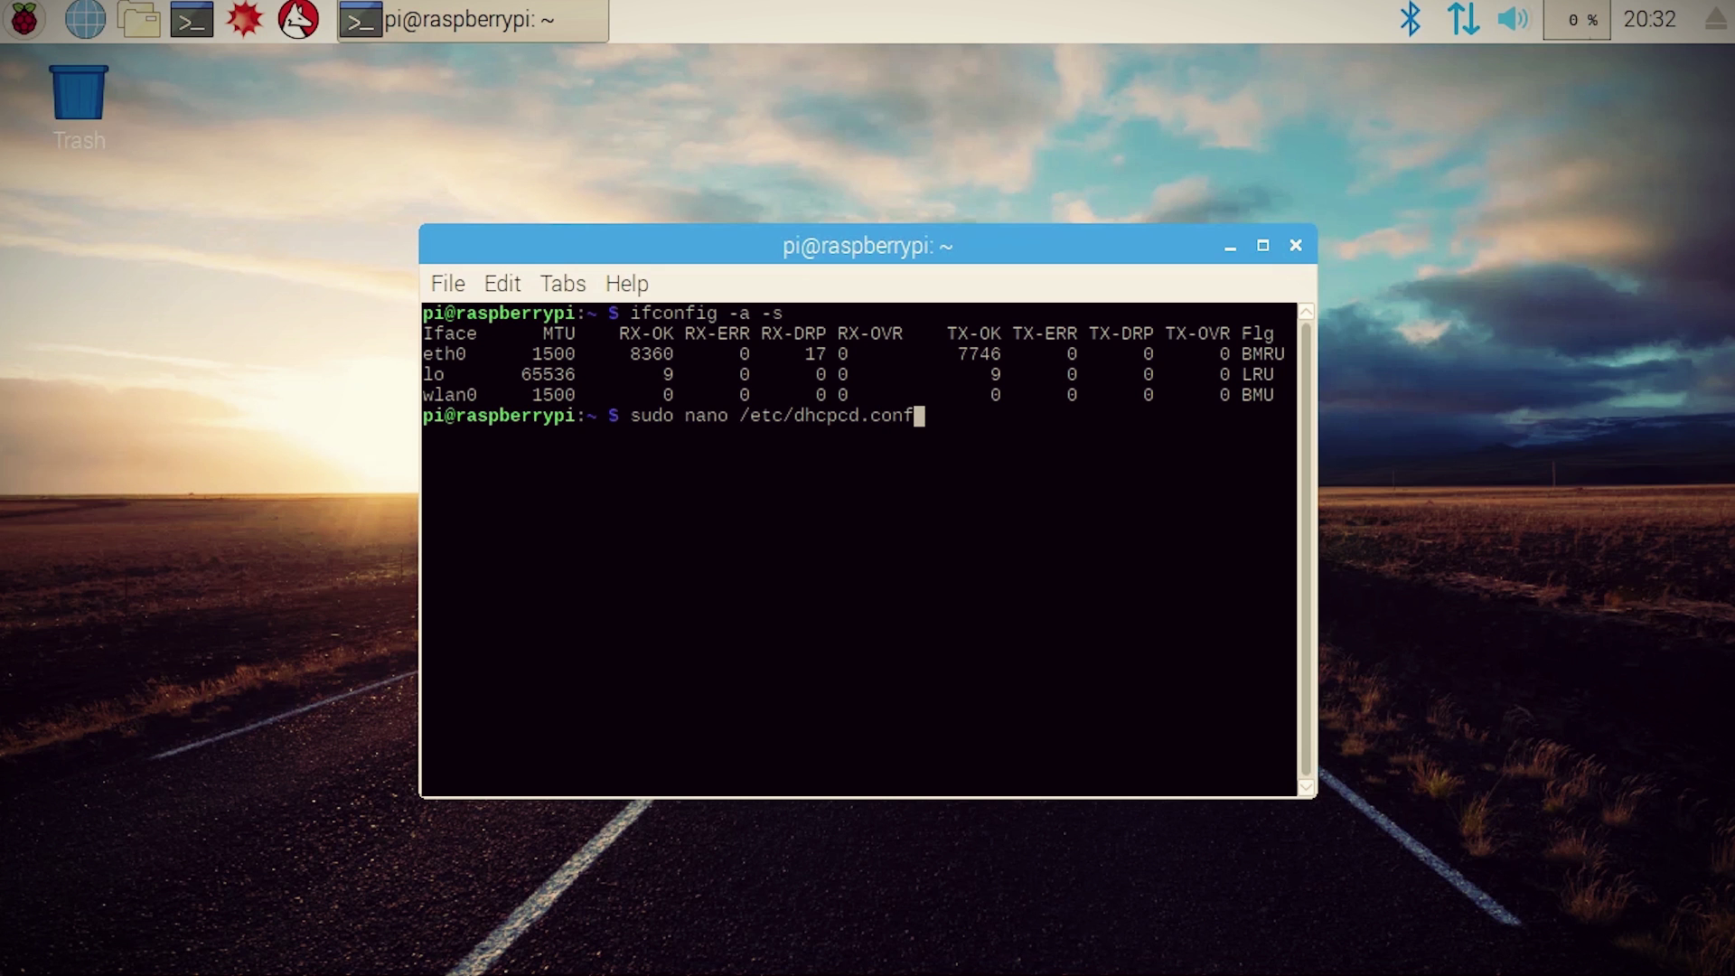
key("Return")
Step: Finish the wlan0 entry as static ip_address=192.168.100.1/24 in /etc/dhcpcd.conf and save it
key("Down")
key("Down")
key("Down")
key("Down")
key("Down")
key("Down")
key("Down")
key("Down")
key("Down")
key("Down")
key("Down")
key("Down")
key("Down")
key("Down")
key("Down")
key("Down")
key("Down")
key("Down")
key("Down")
key("Down")
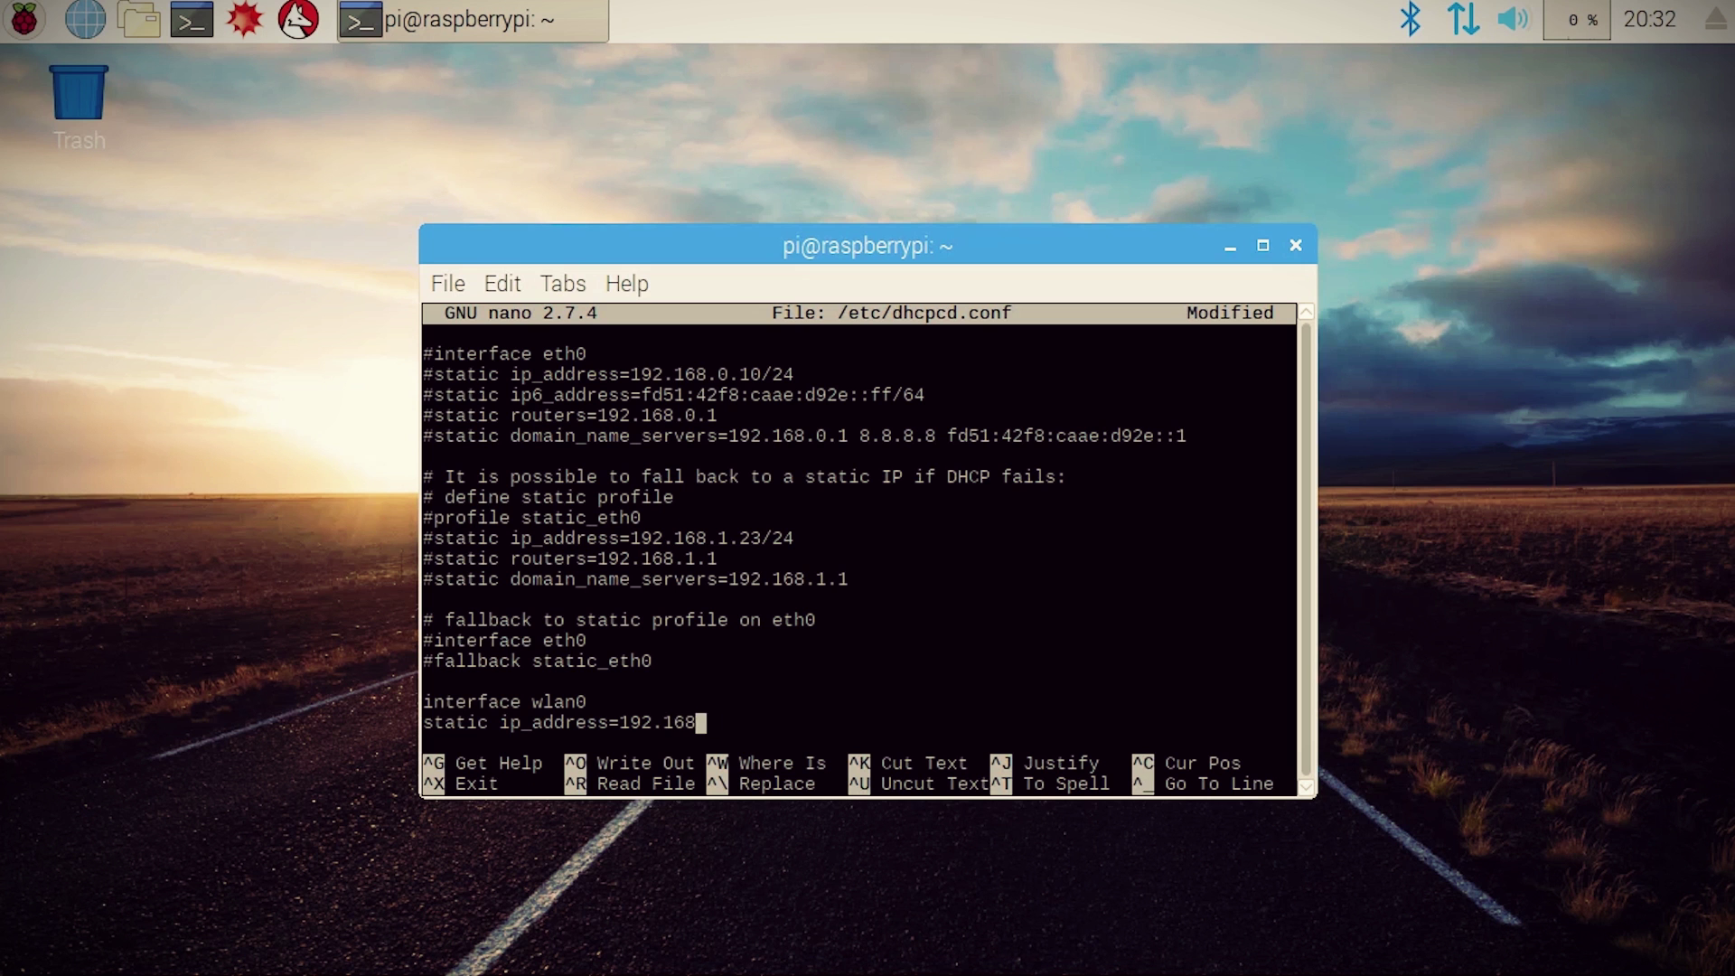
type("4")
key("Return")
key("Up")
key("Home")
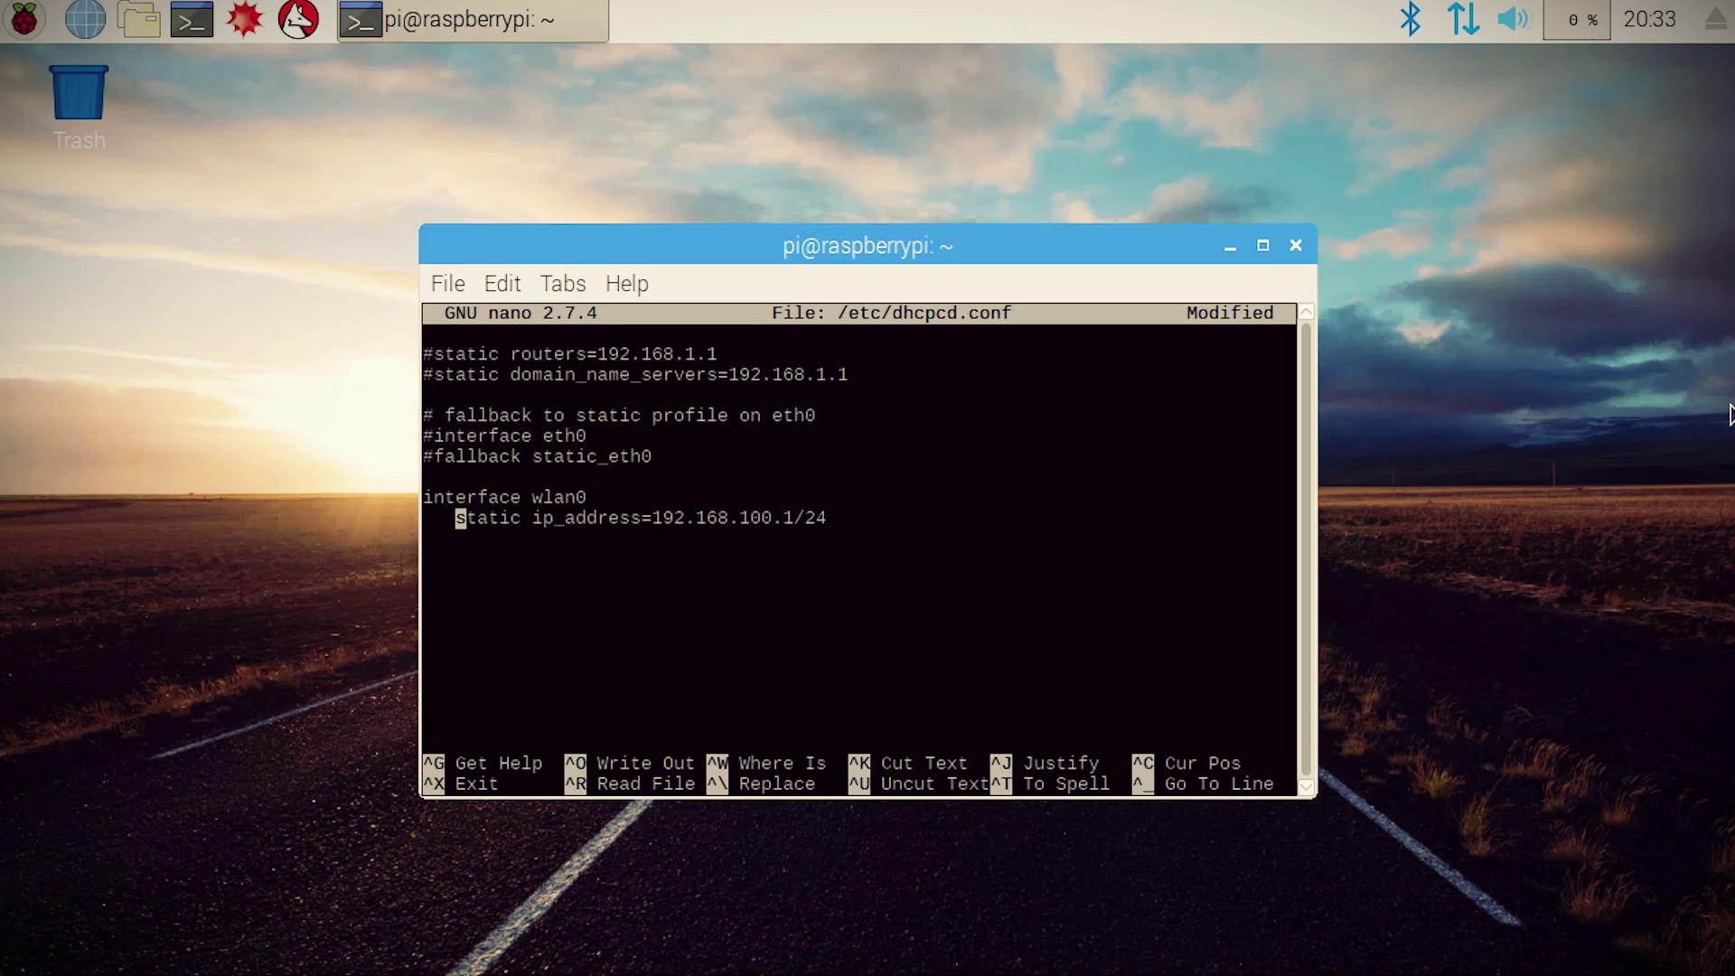
key("ctrl+x")
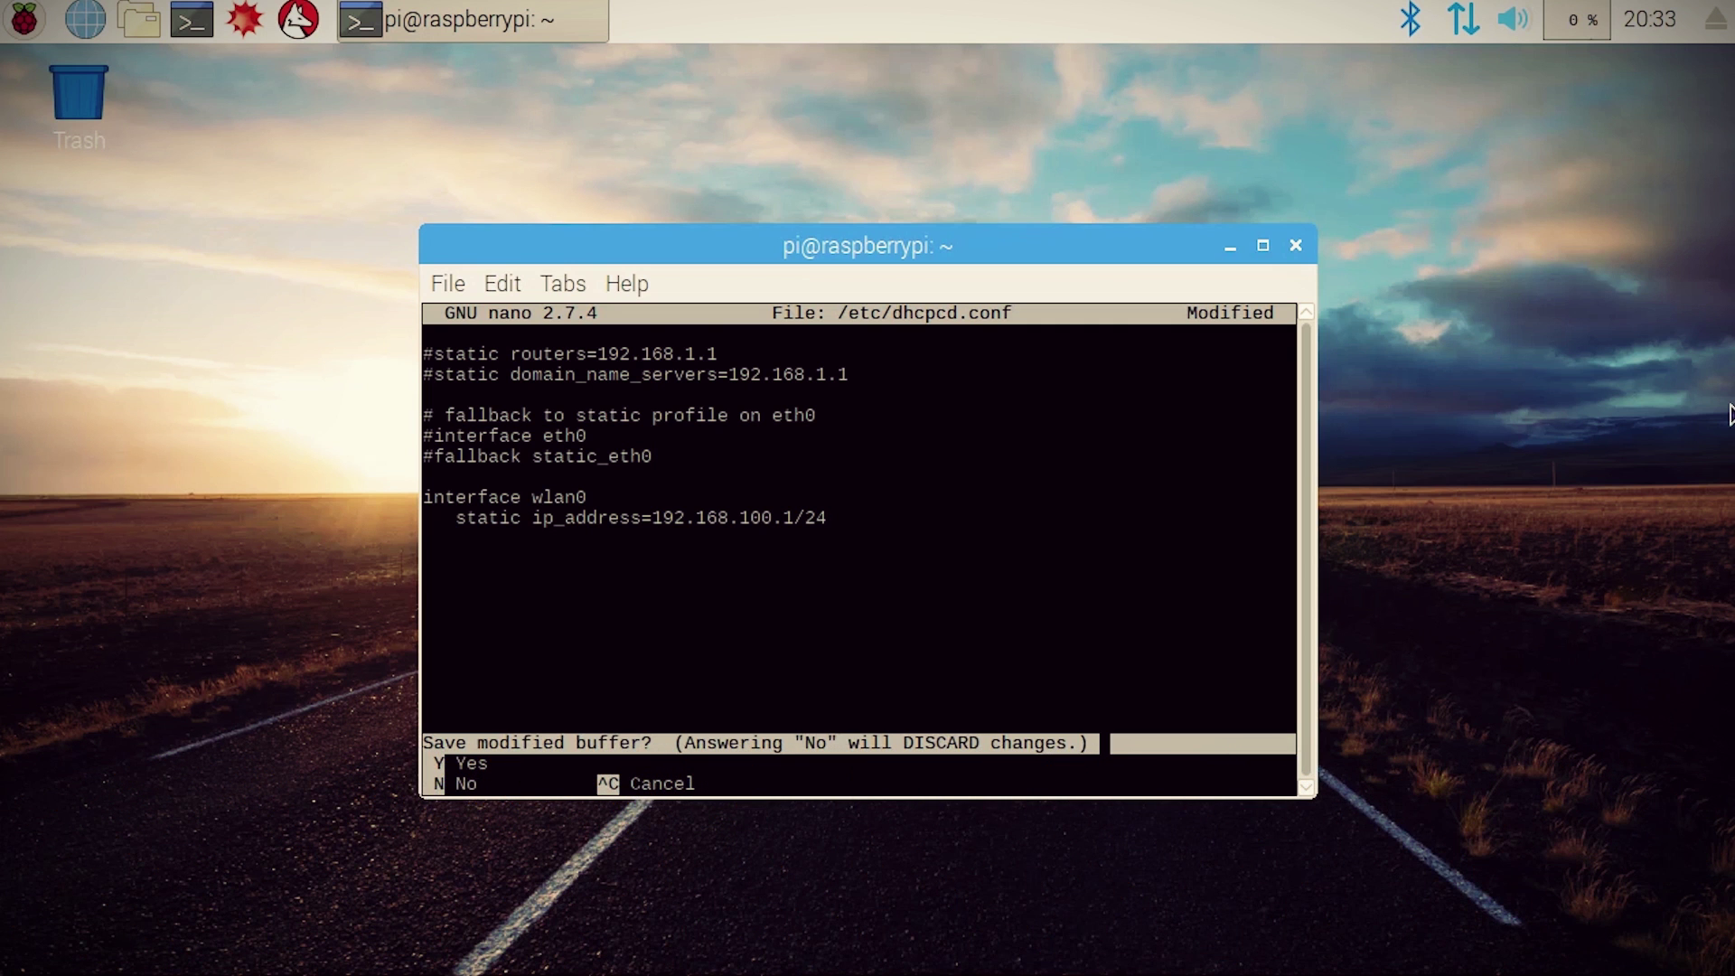
key("y")
key("Return")
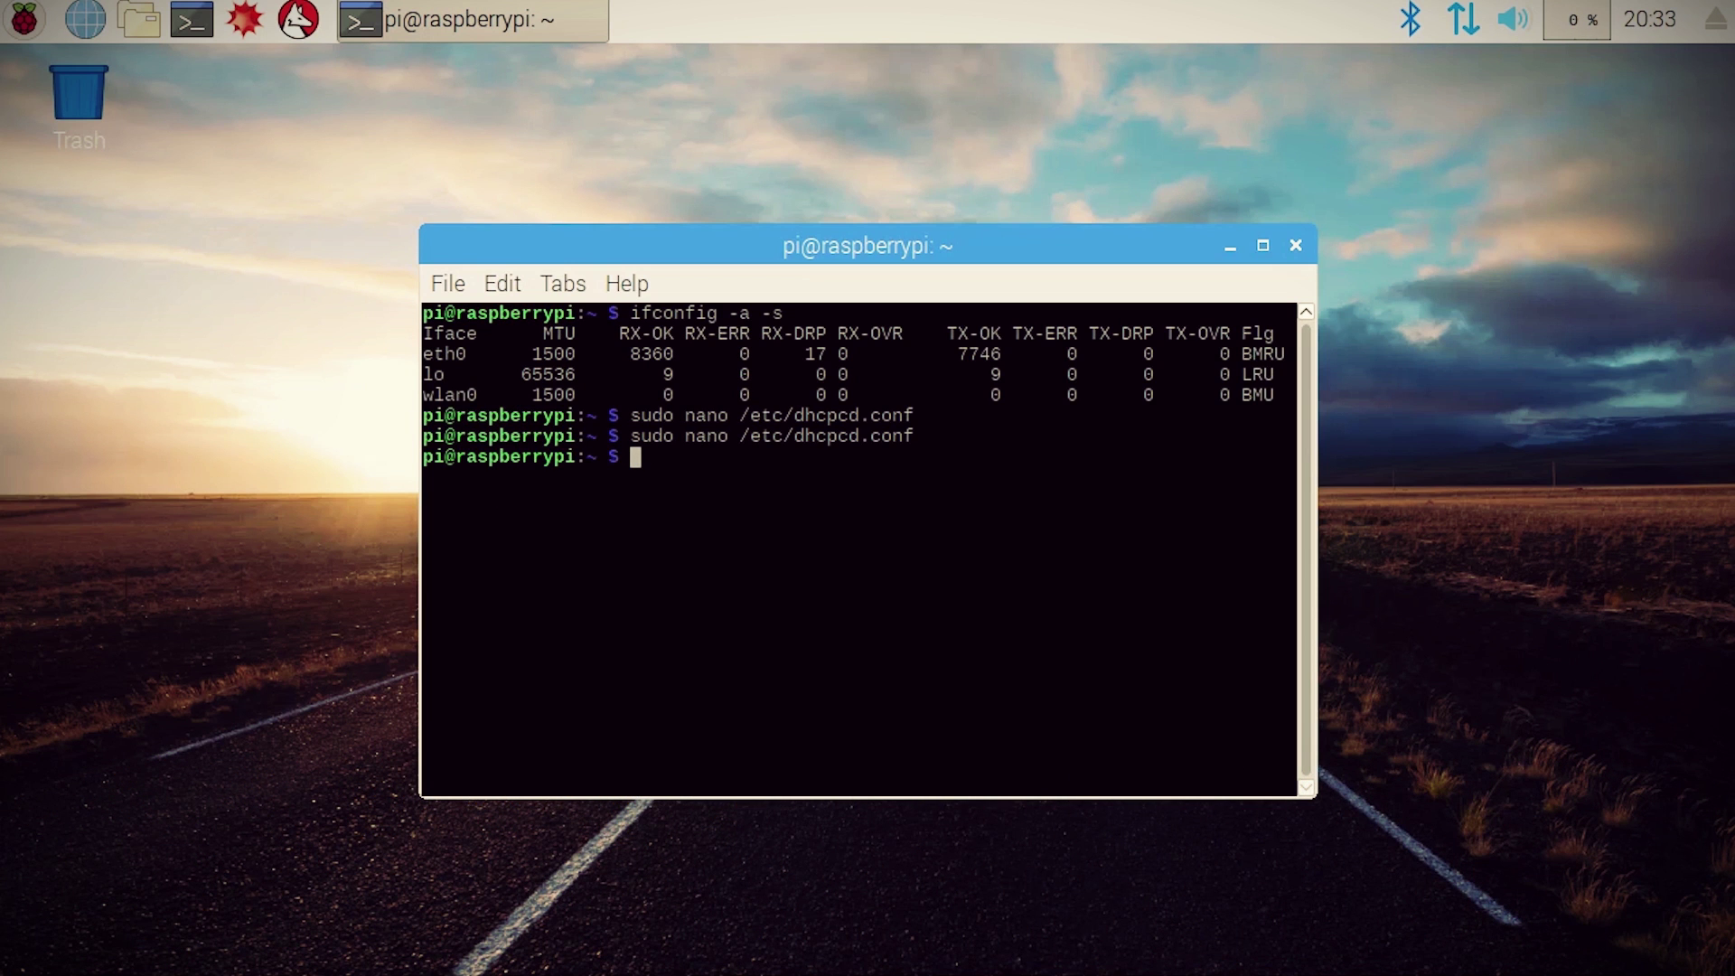
Step: Install dnsmasq and rename /etc/dnsmasq.conf to /etc/dnsmasq.conf.old
type("sudo su")
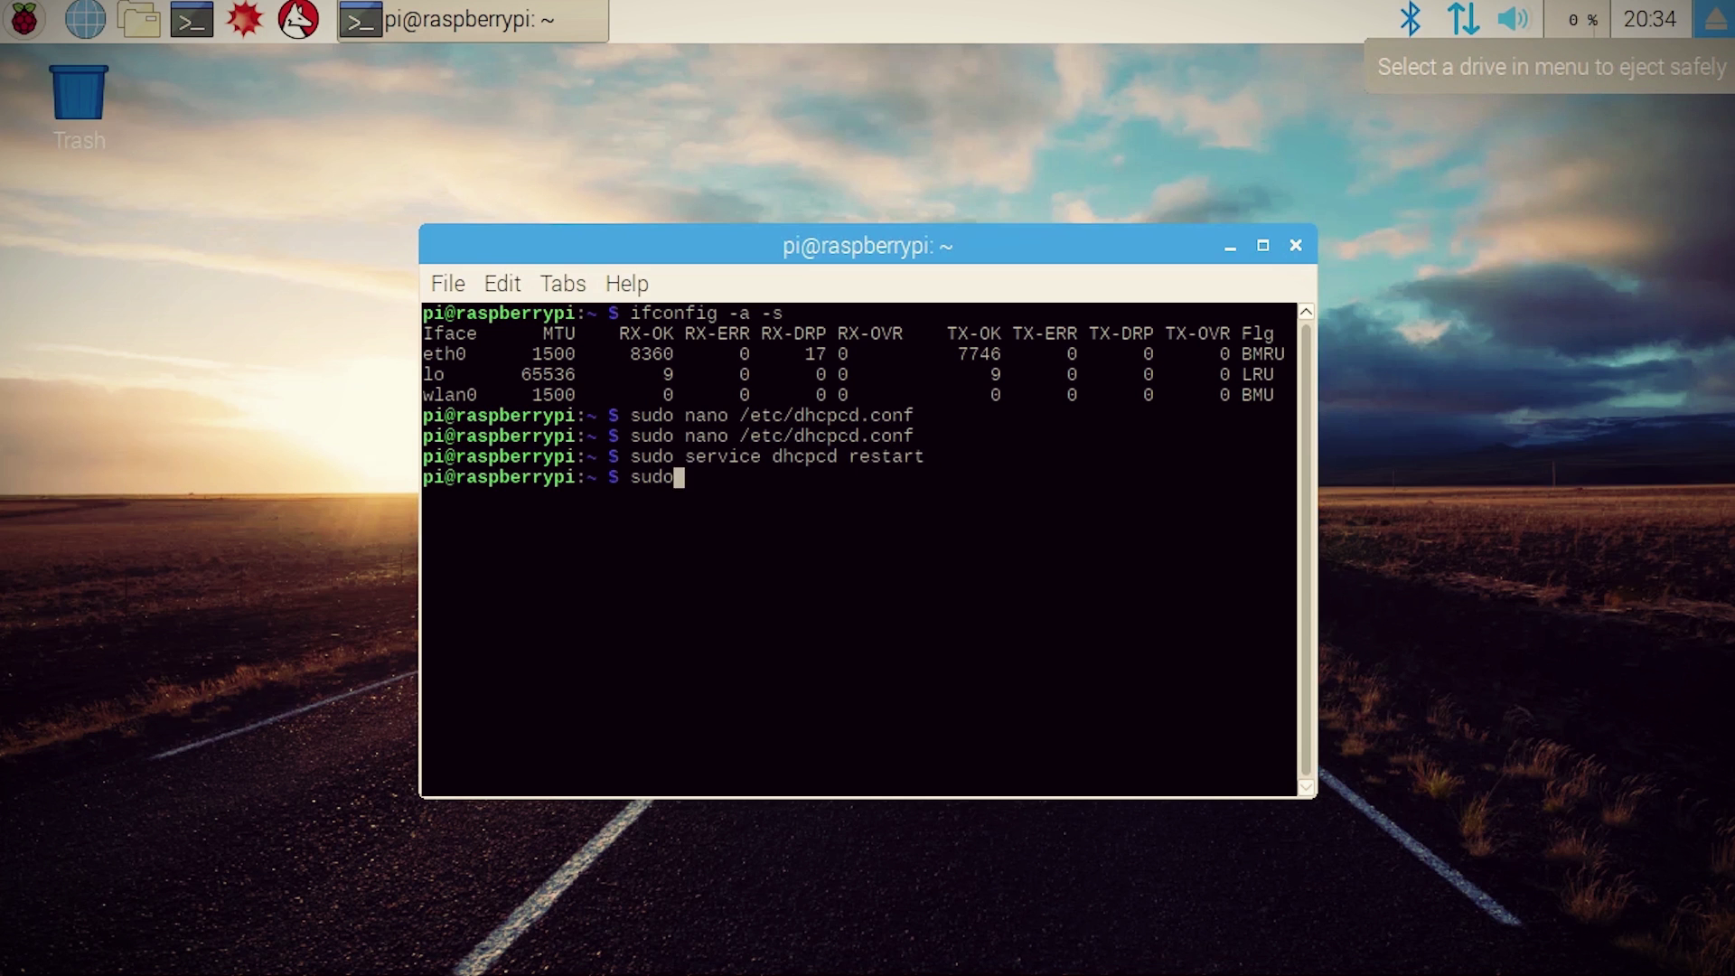
key("Return")
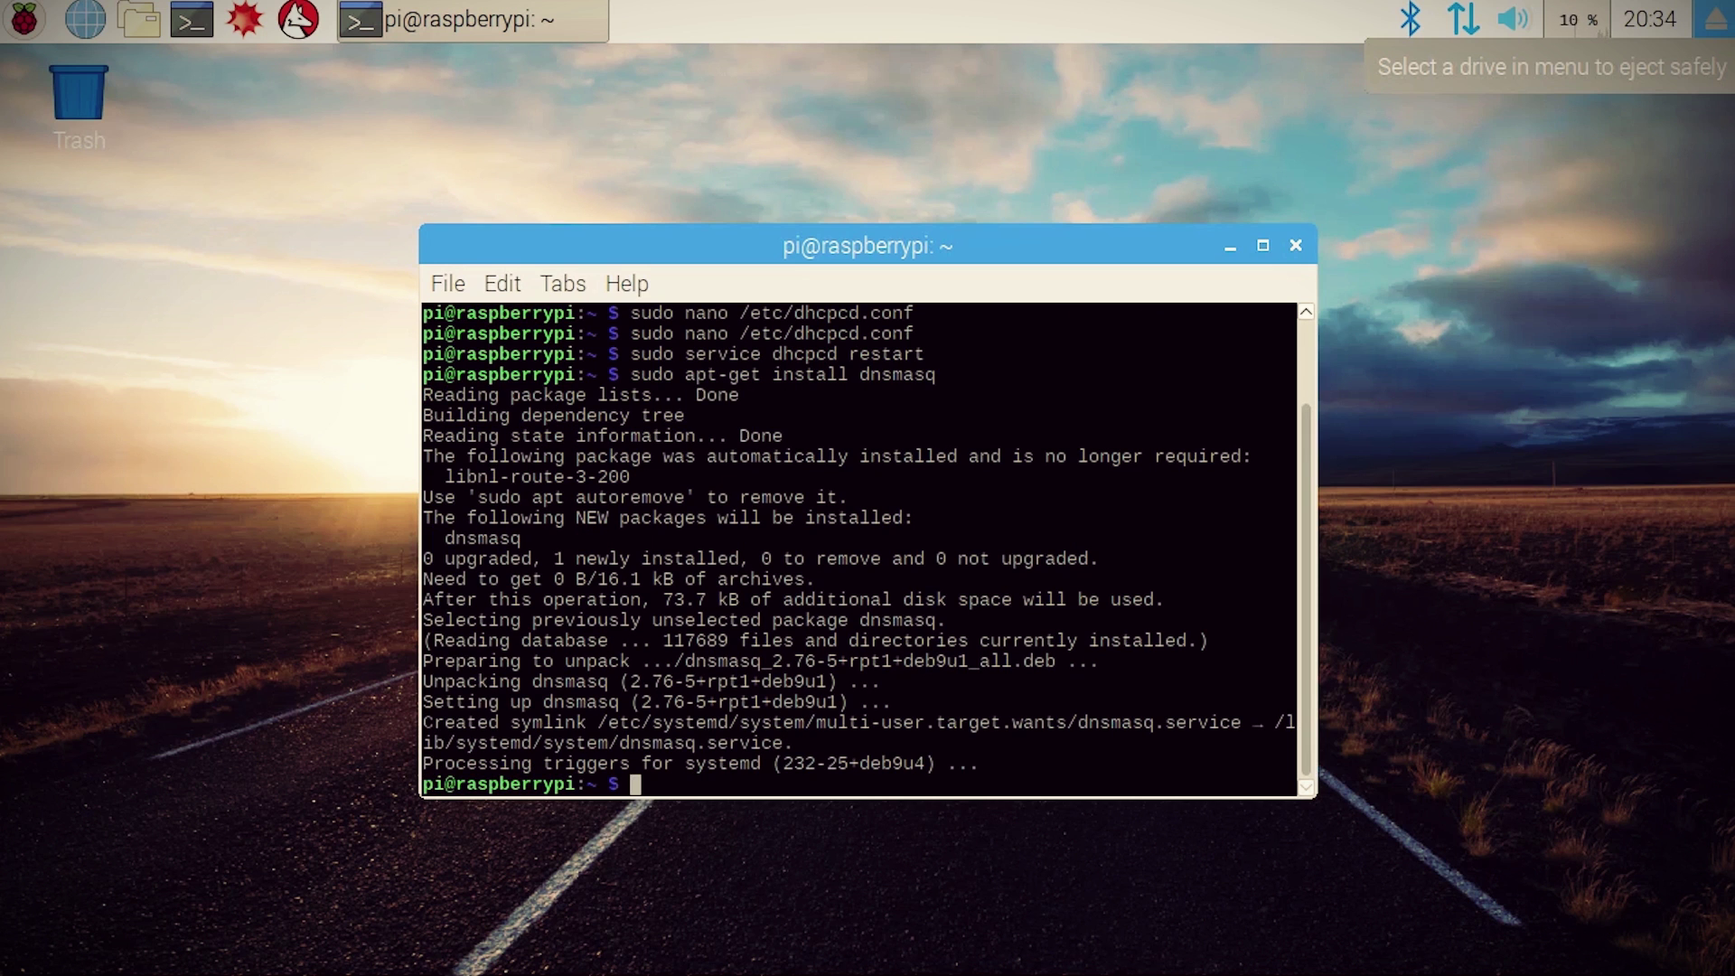
type("sudo mv /etc/dnsmasq.conf")
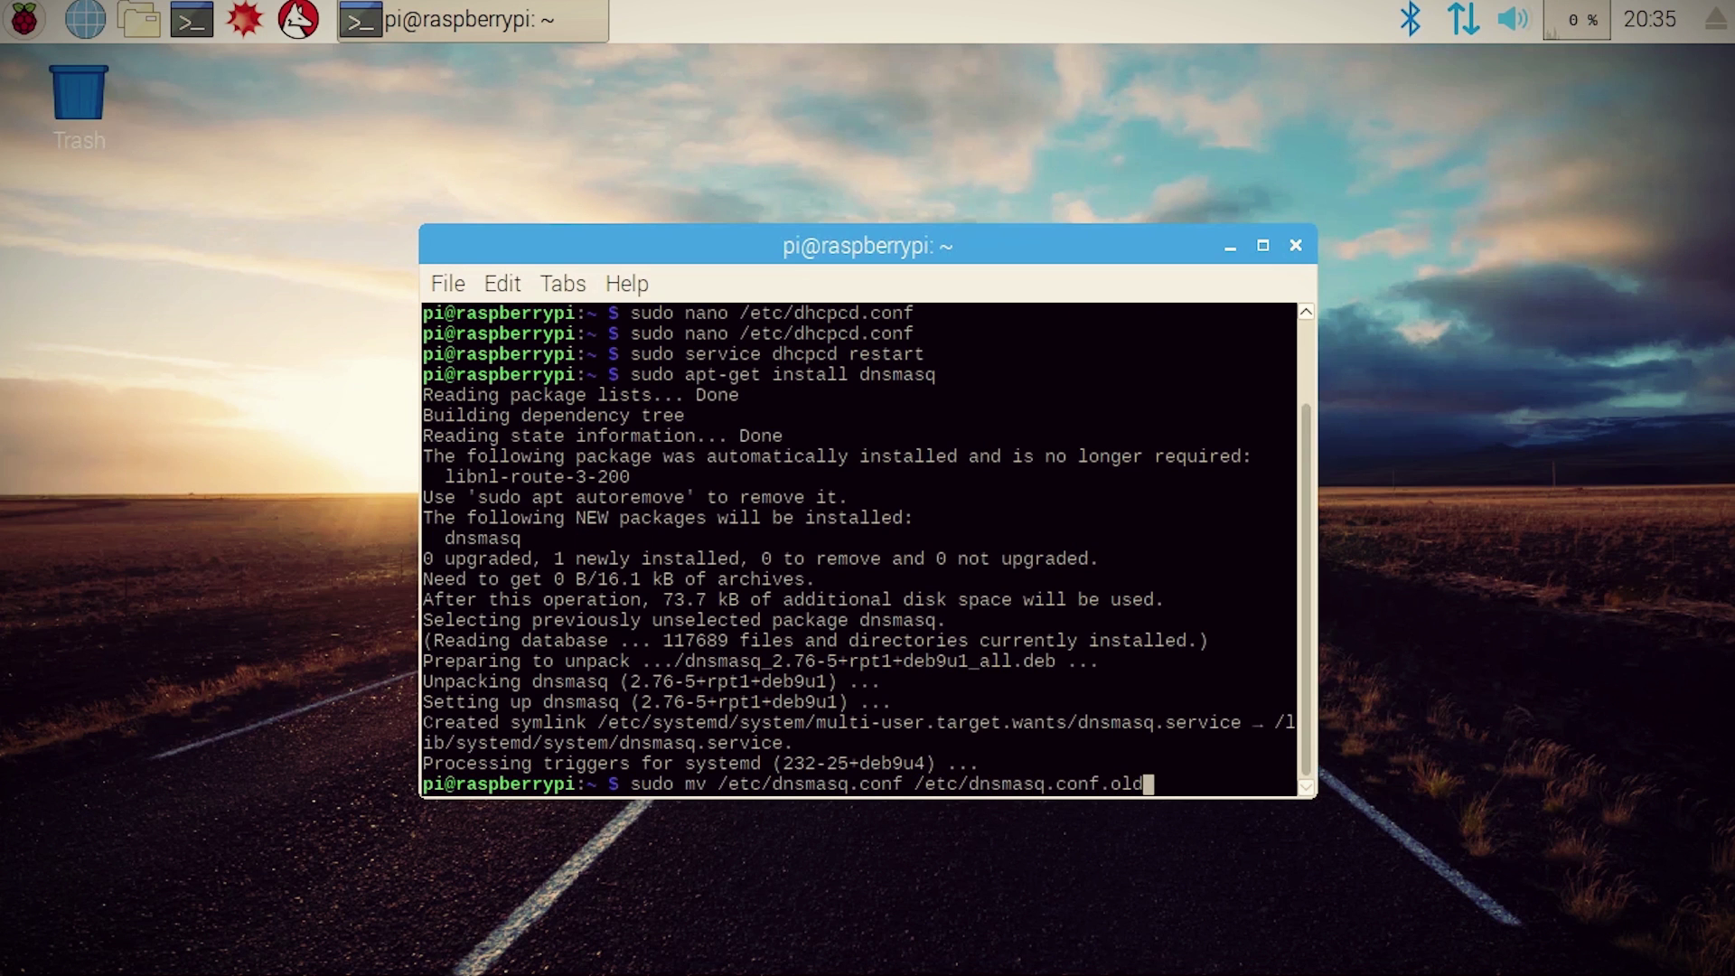
type(" /etc/dnsmasq.conf.old")
key("Return")
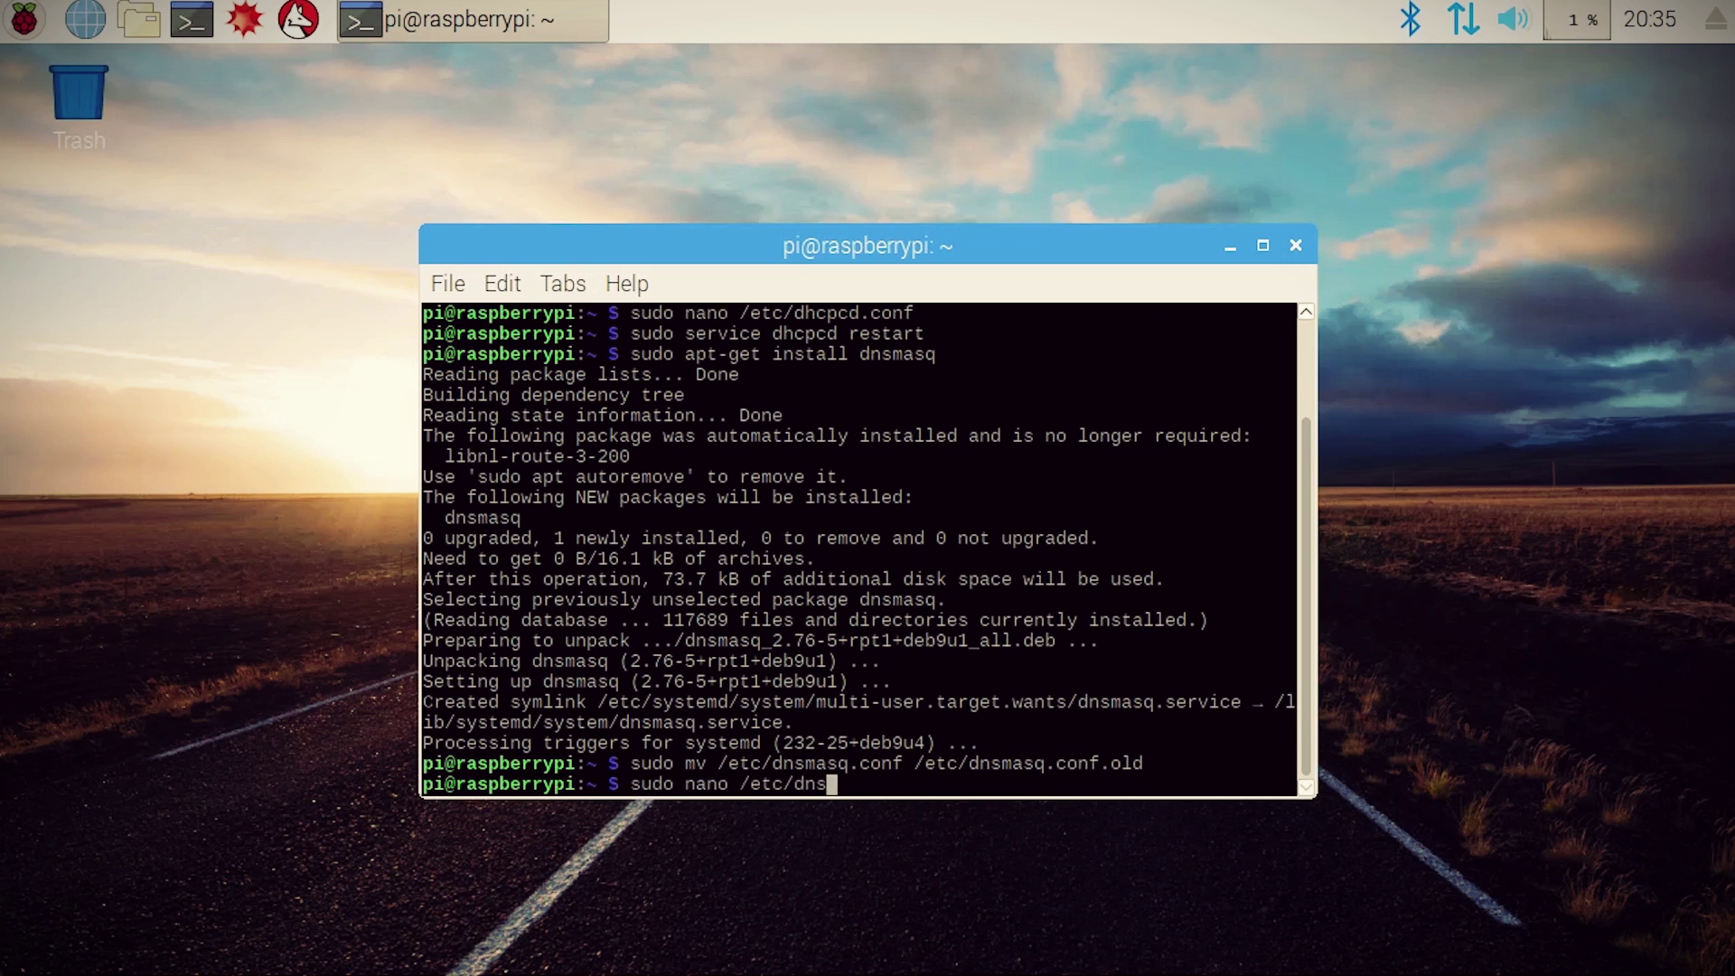
Step: Write /etc/dnsmasq.conf with dhcp-range 192.168.100.50–192.168.100.200, 255.255.255.0, 24h, and save
type("sudo nano /etc/dnsmasq.conf")
key("Return")
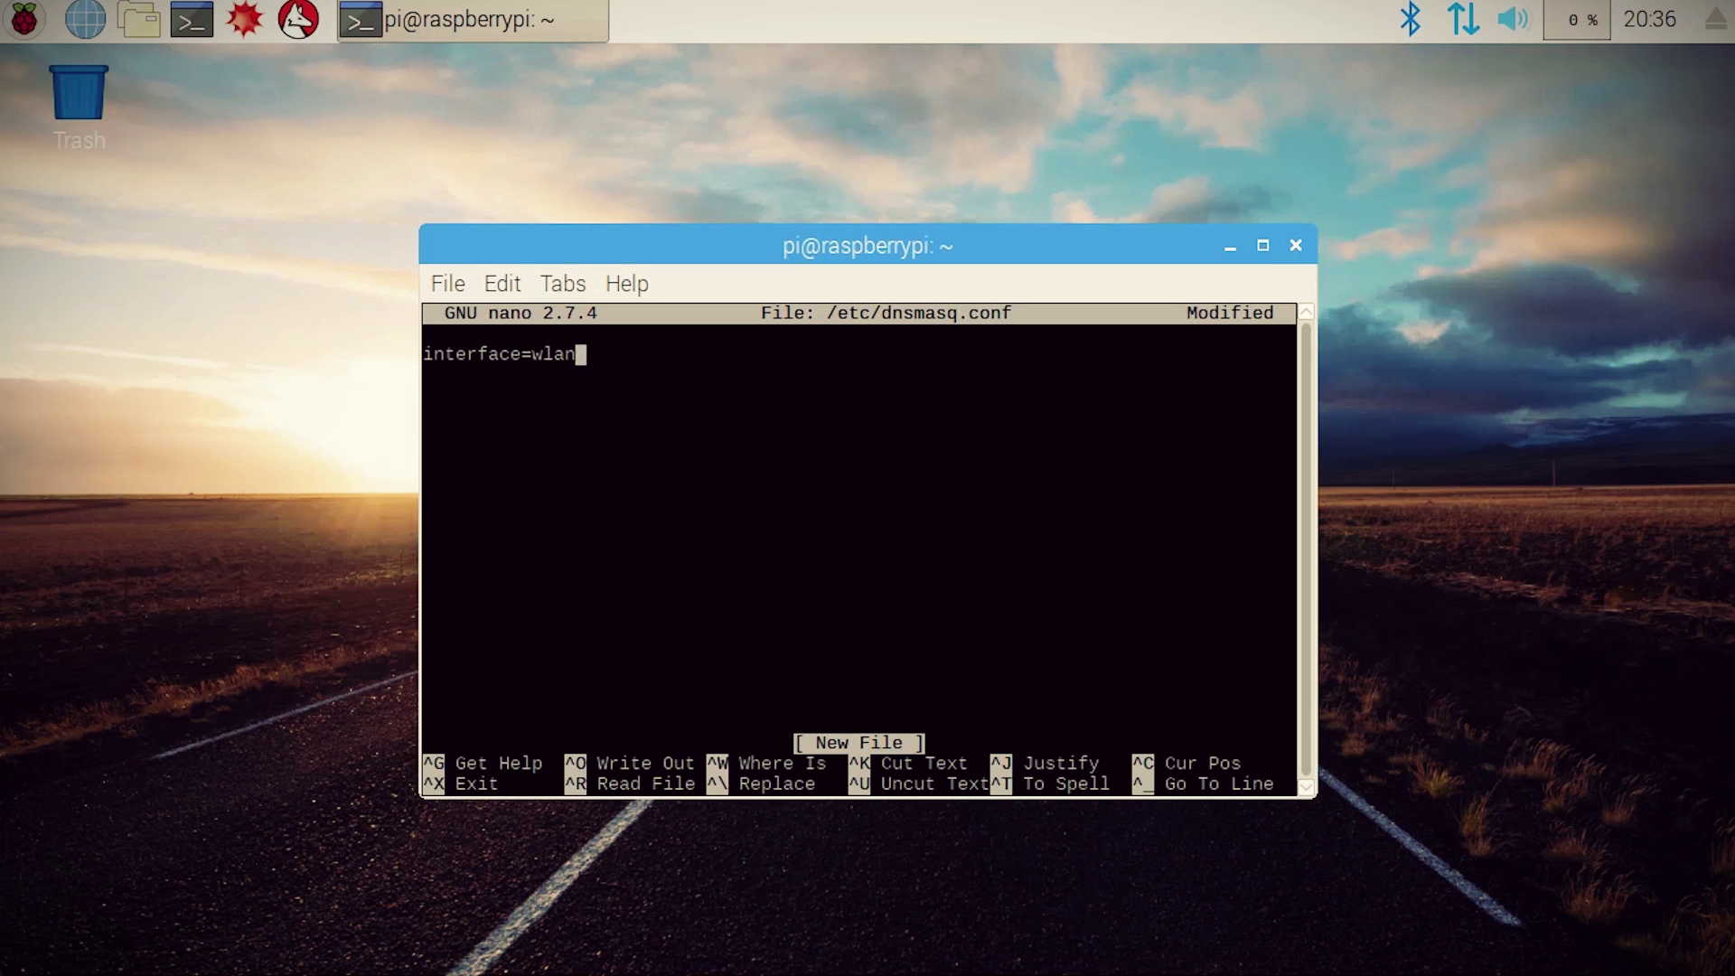
type("dhcp-range=192.1")
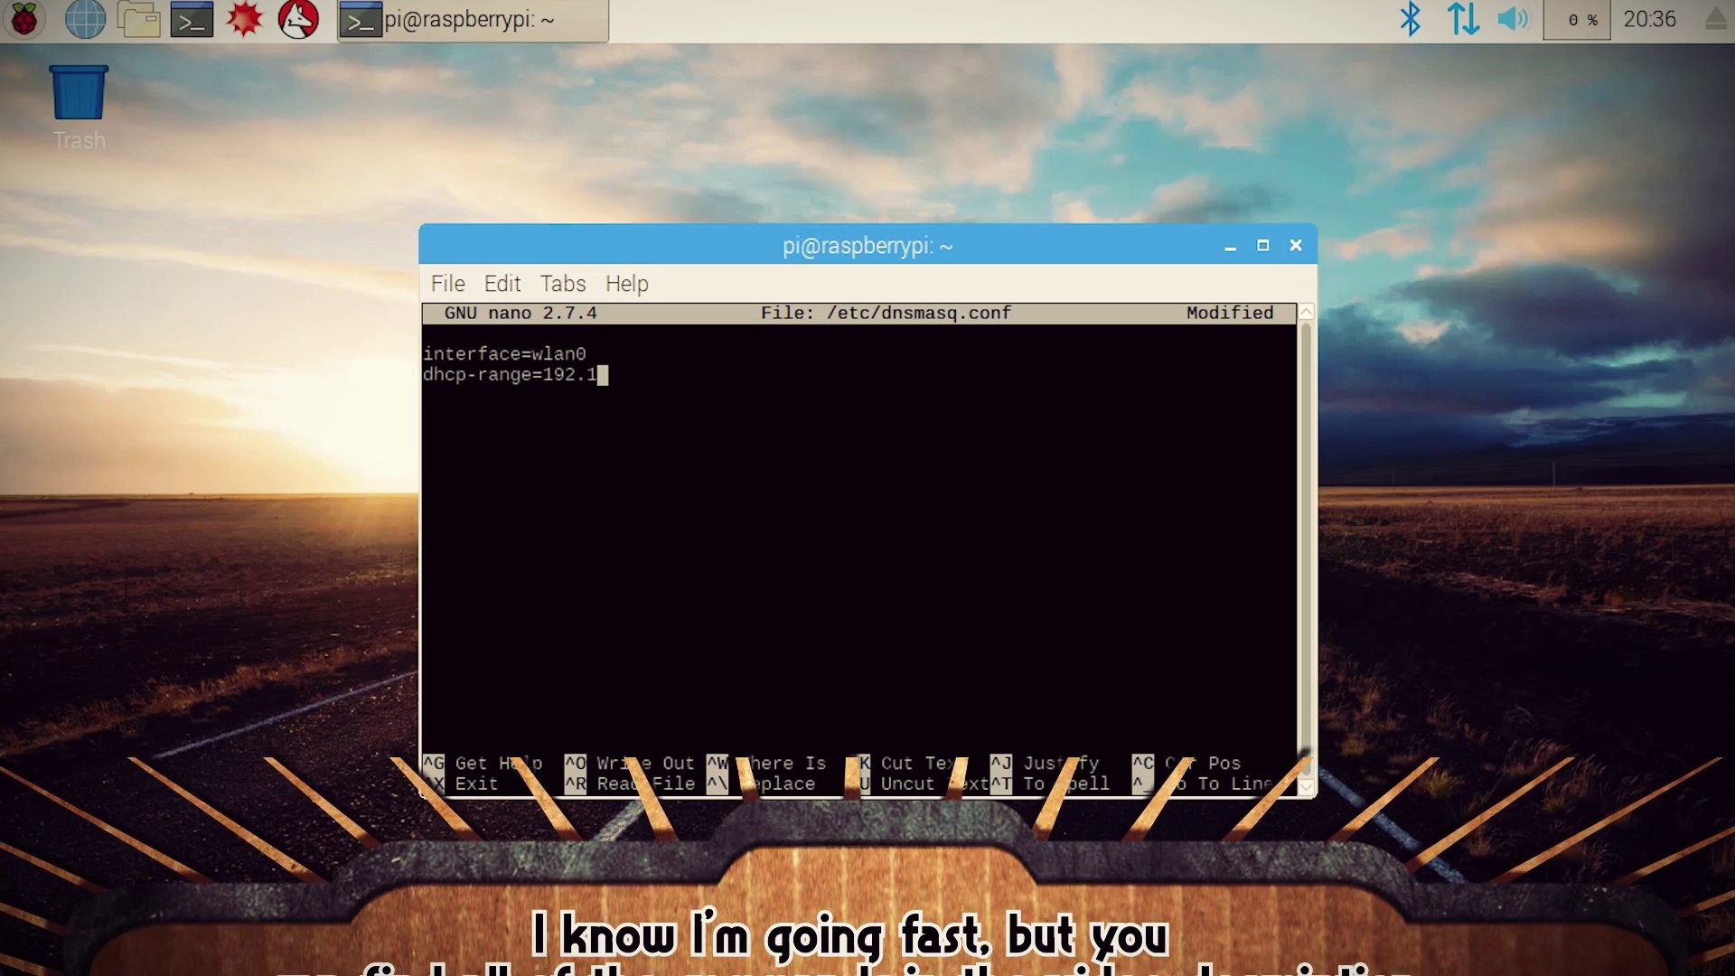
type("68.100.50")
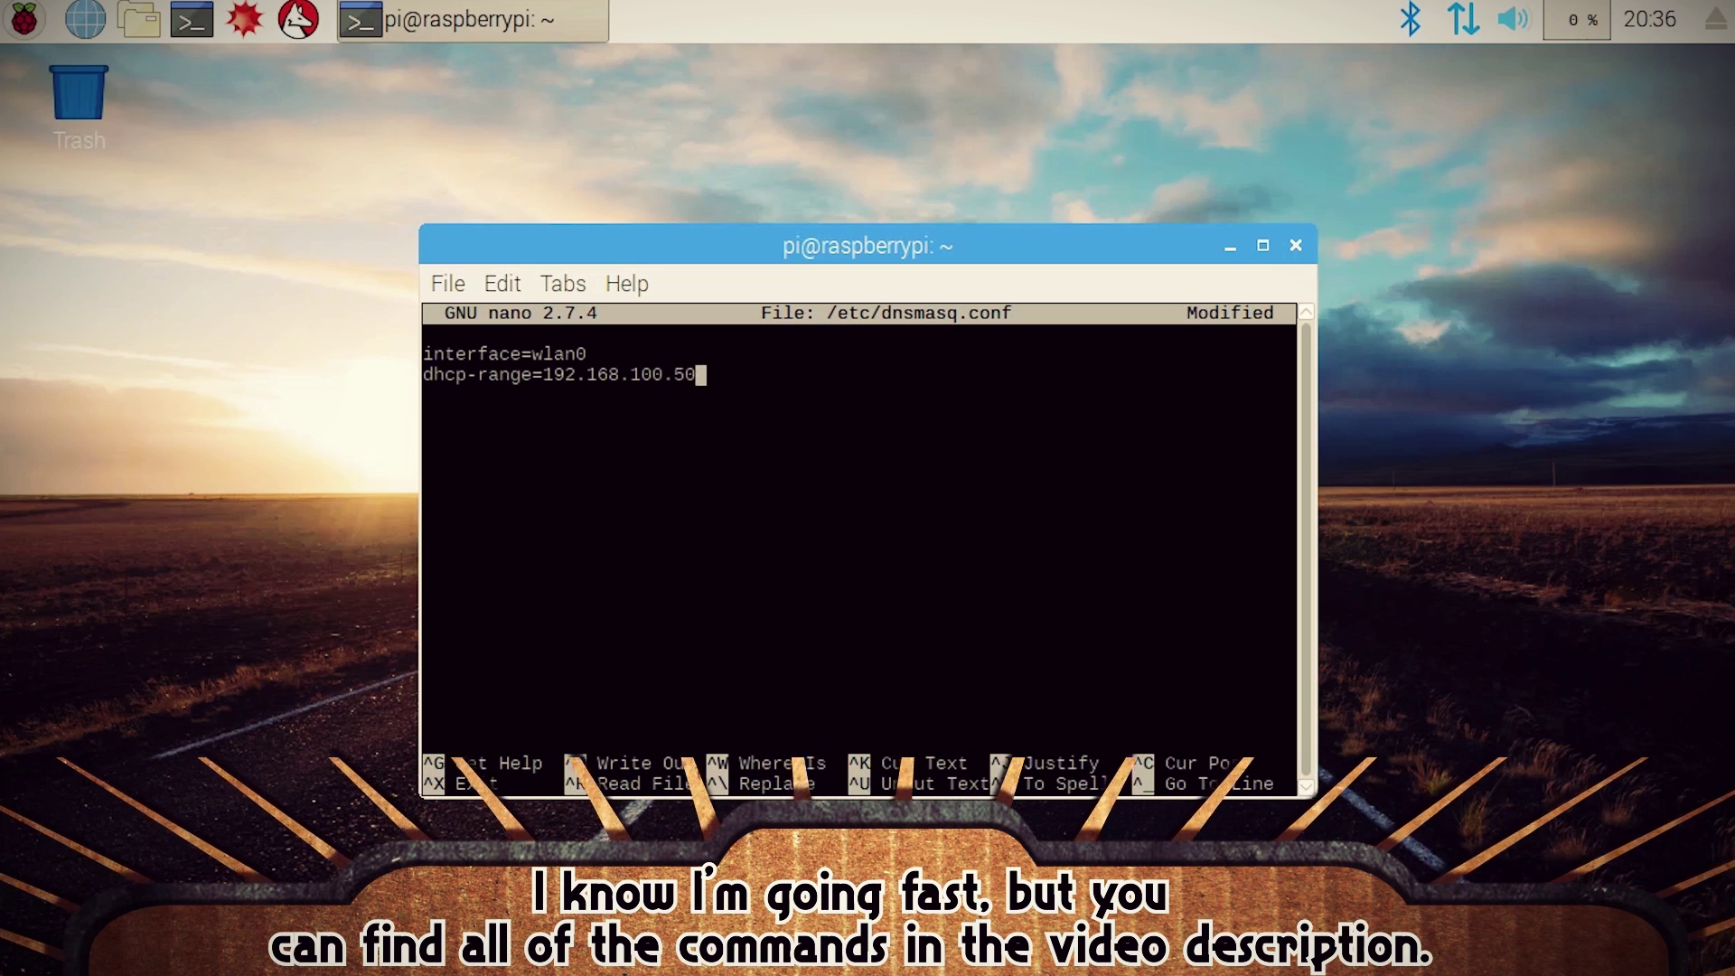
type(",192.168.100.200,255.255.255.0,24h")
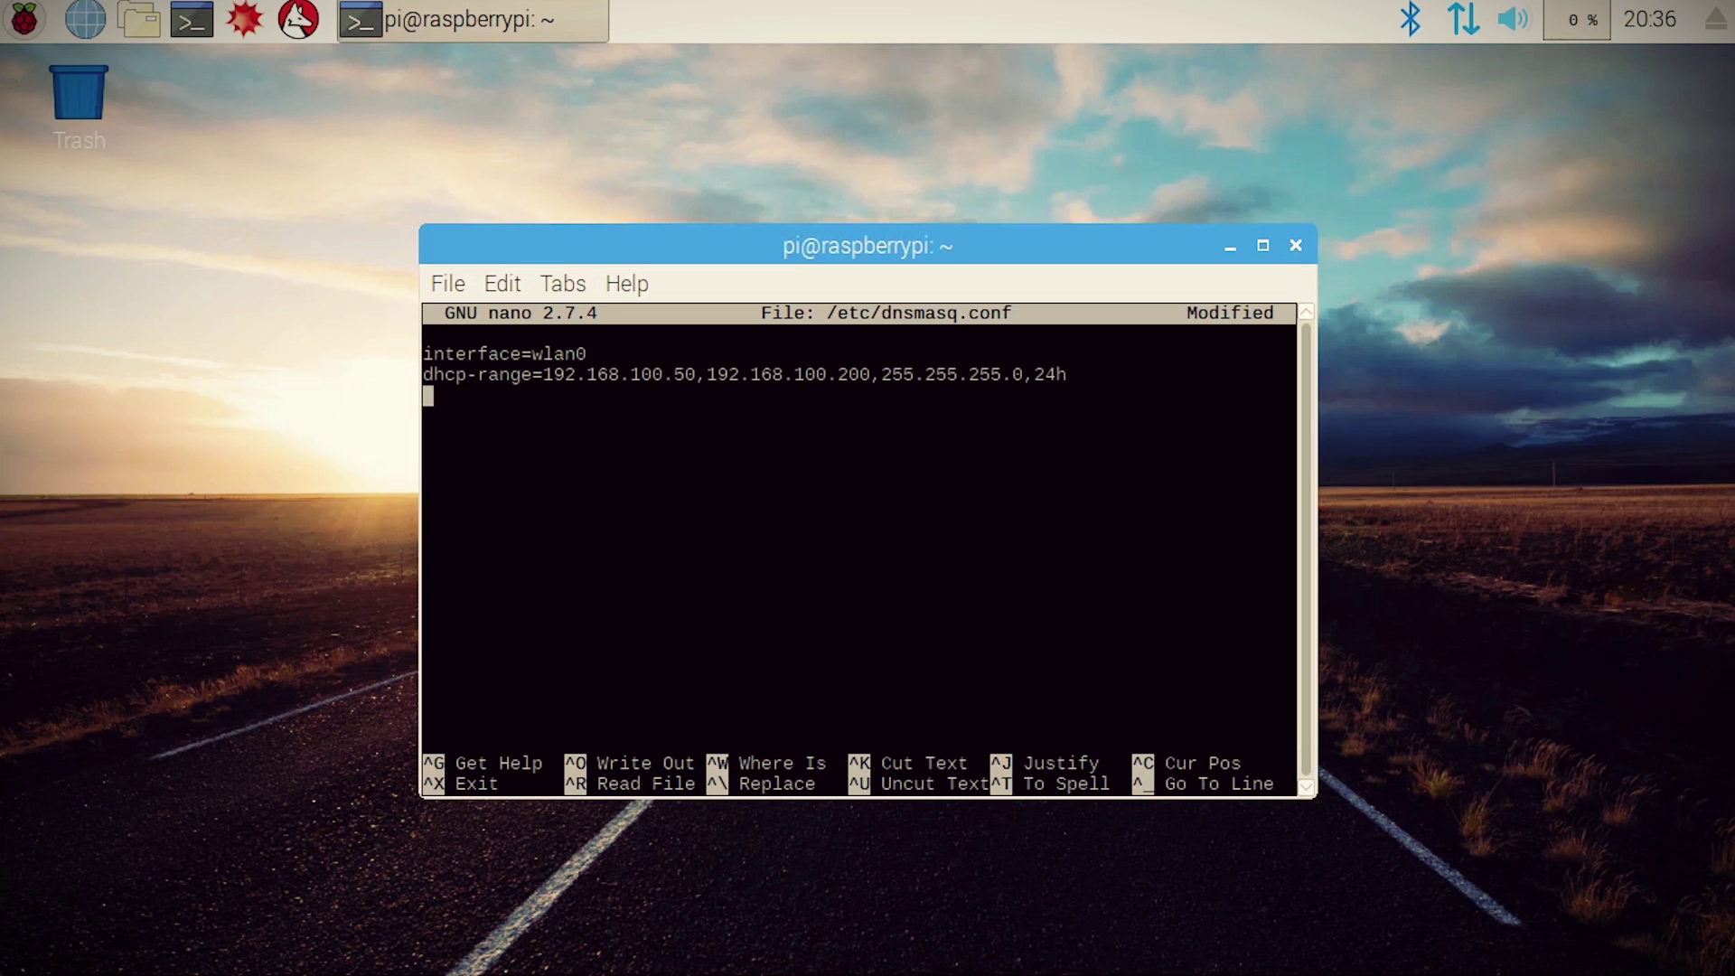
key("ctrl+x")
key("y")
key("Return")
Step: Install hostapd with apt-get and start a nano command for hostapd.conf
type("sudo apt-get install hostapd")
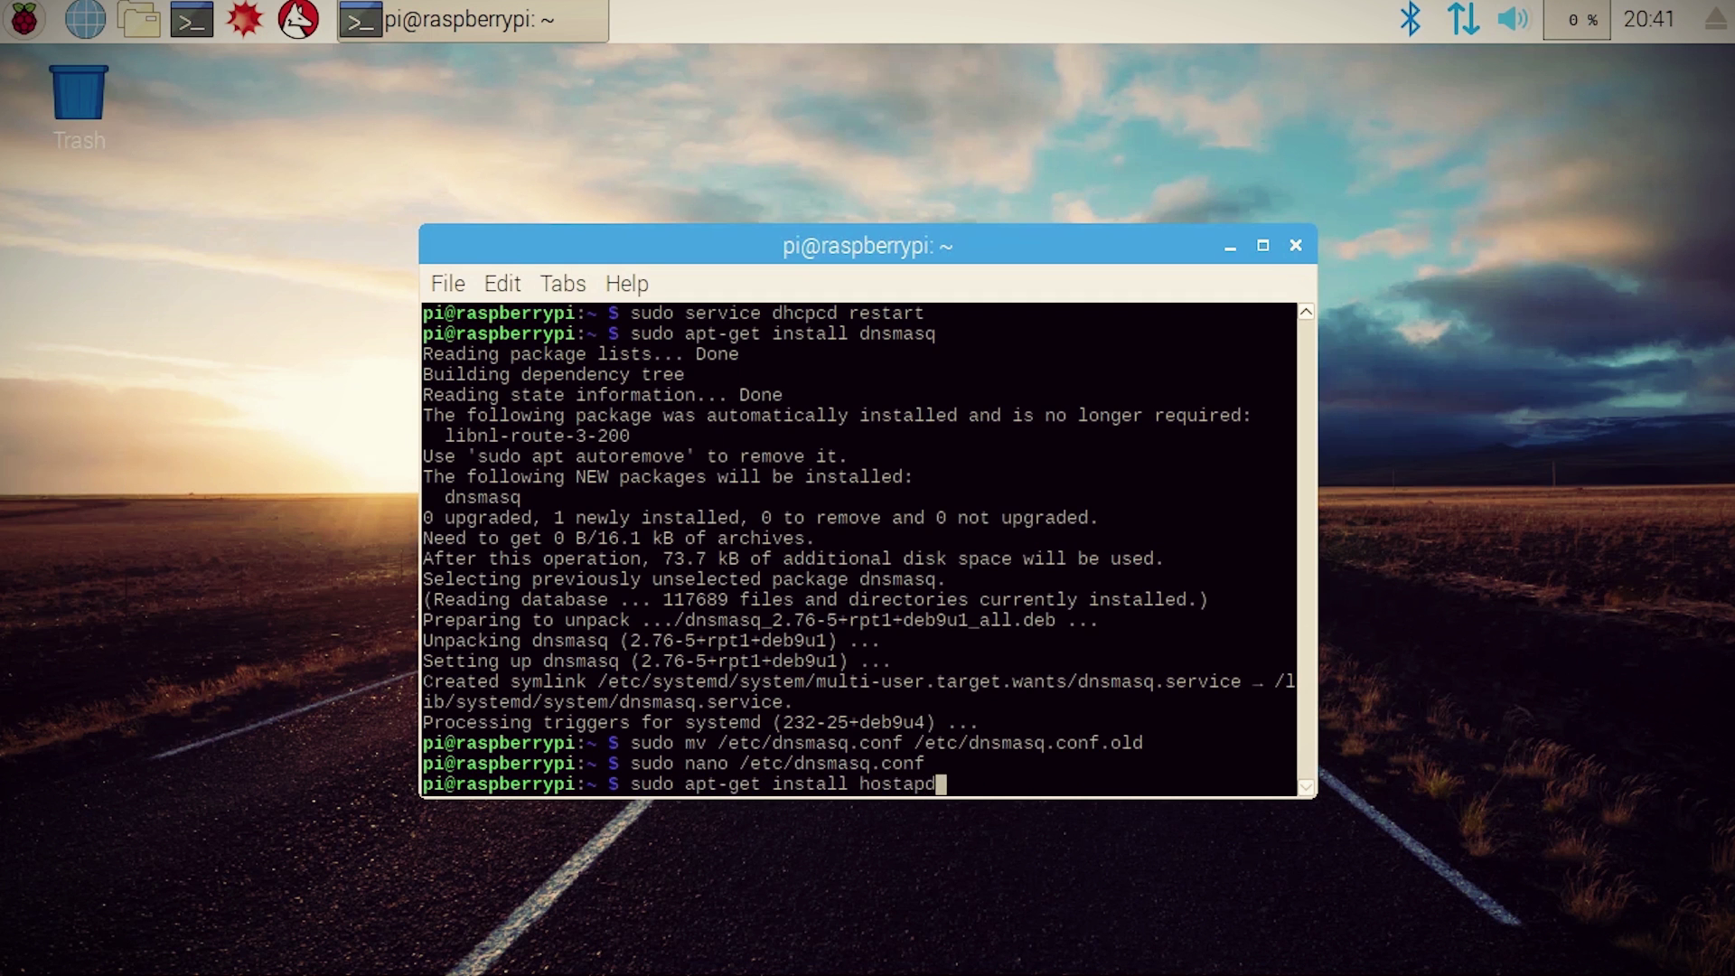
key("Return")
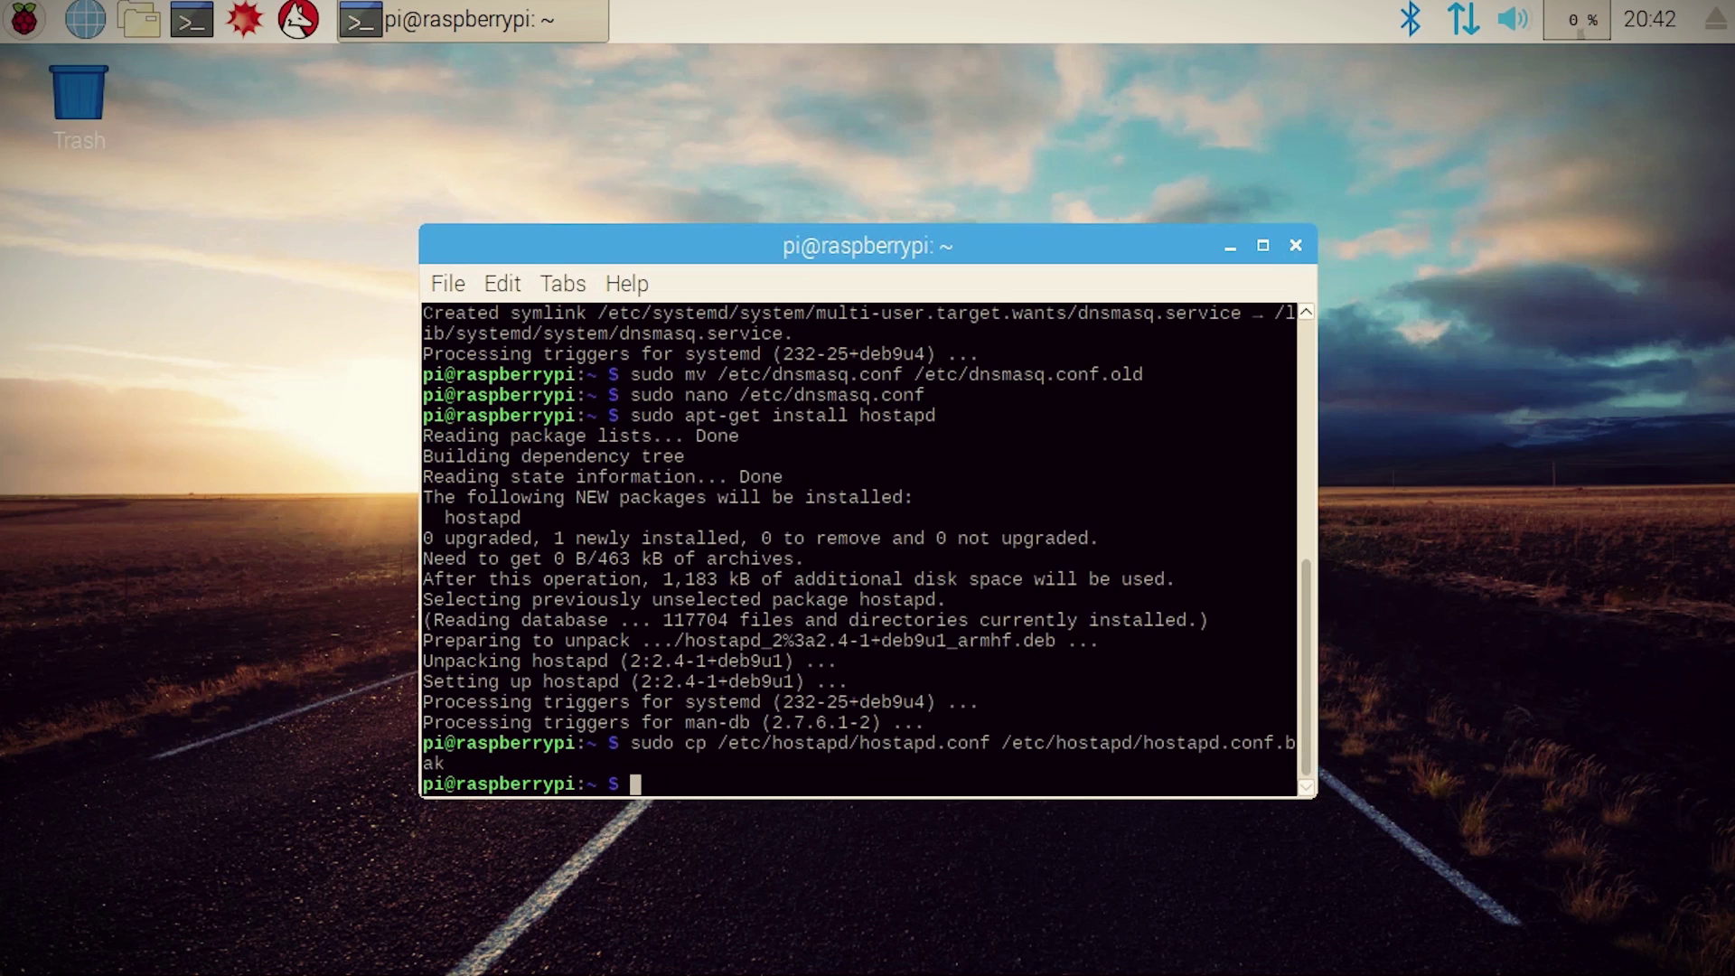
type("sudo nano hostapd.conf")
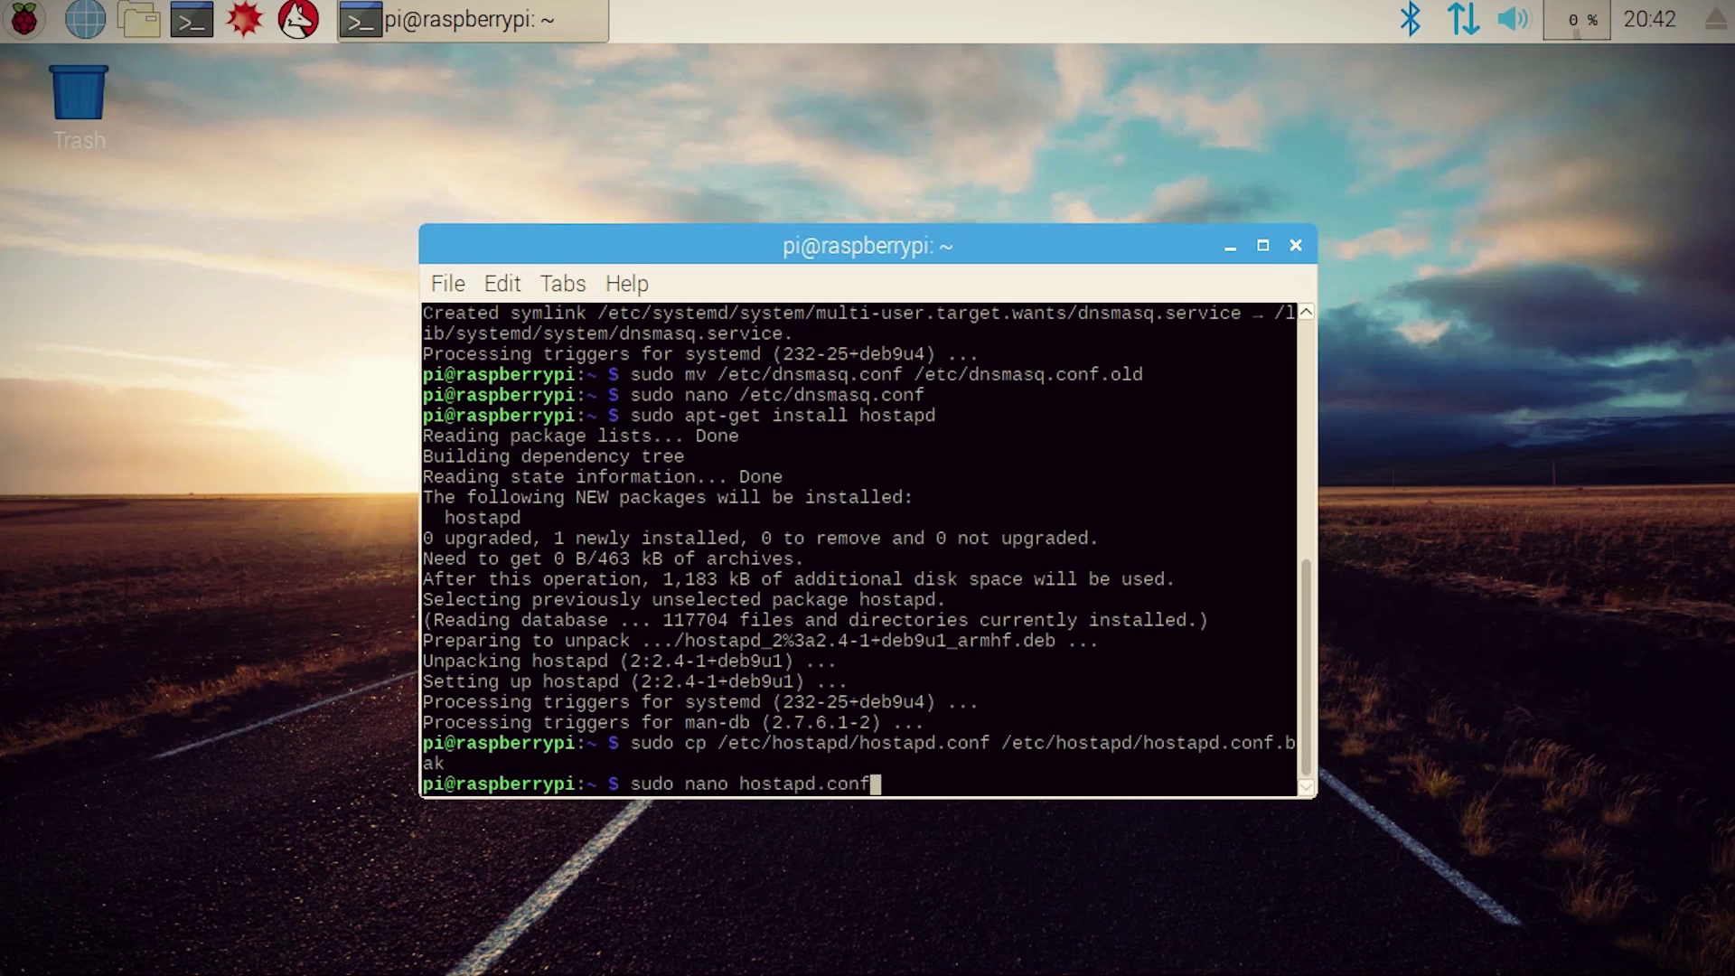
key("ctrl+w")
Step: Open /etc/hostapd/hostapd.conf and enter interface=wlan0, driver=nl80211 and ssid=tinkerbox
type("/etc/hostapd/hostapd.conf")
key("Return")
type("interfac")
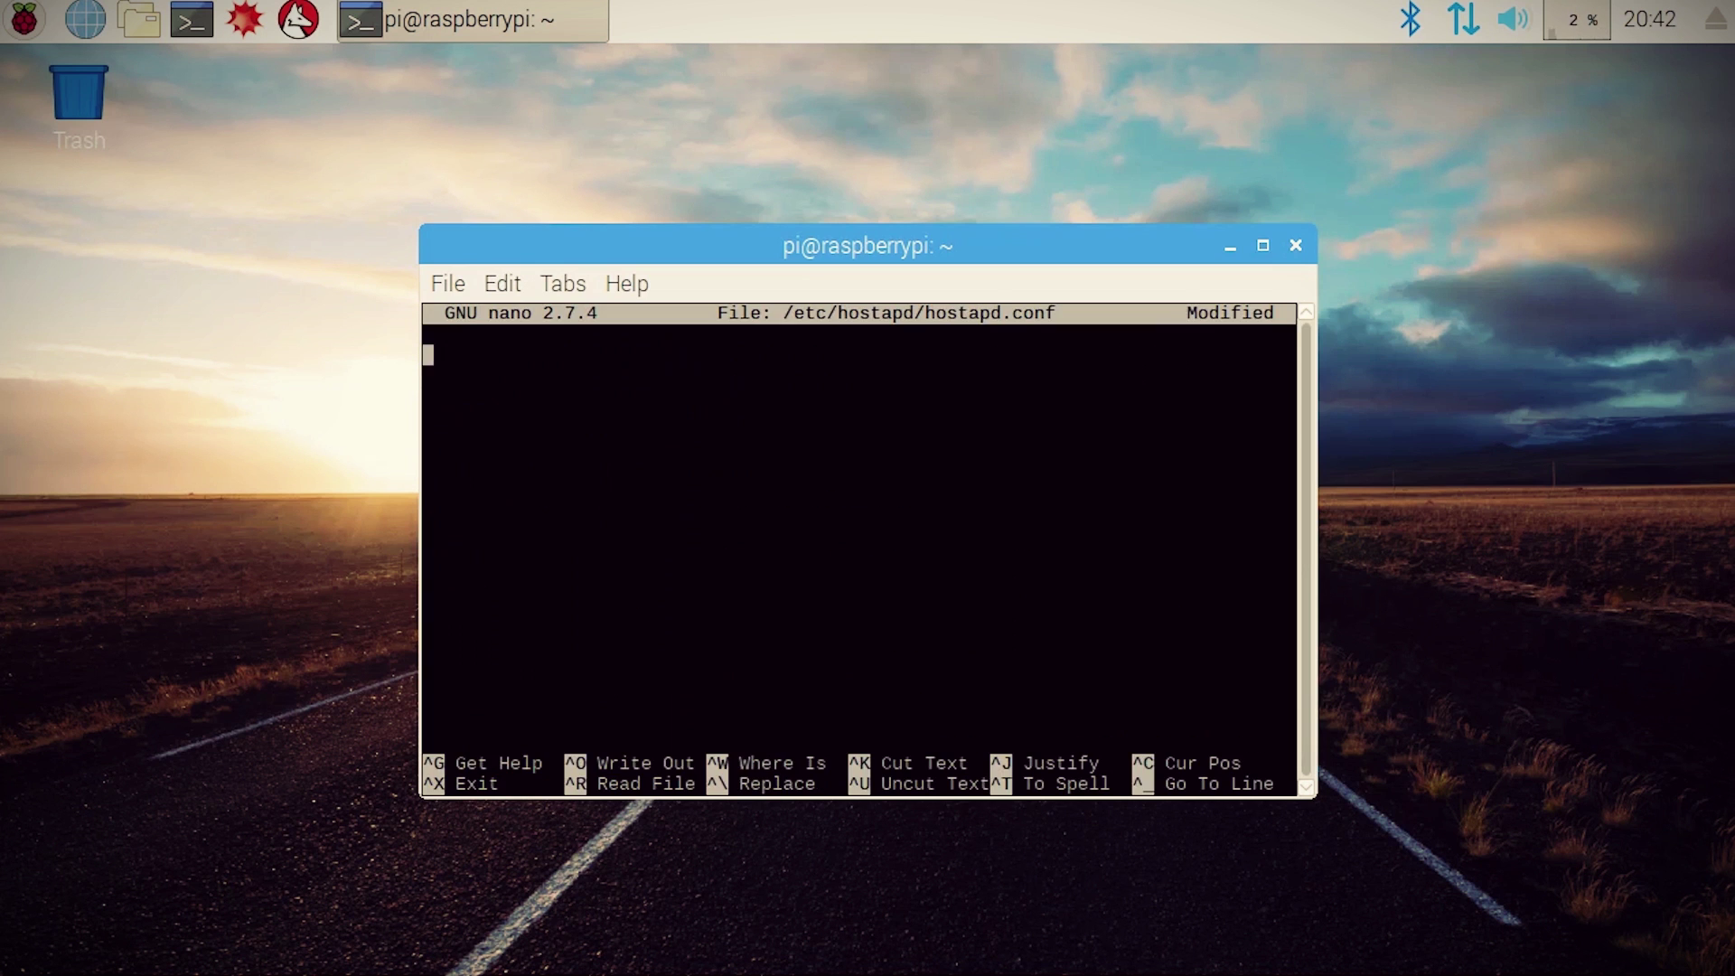
type("e=wlan0")
key("Return")
type("driver")
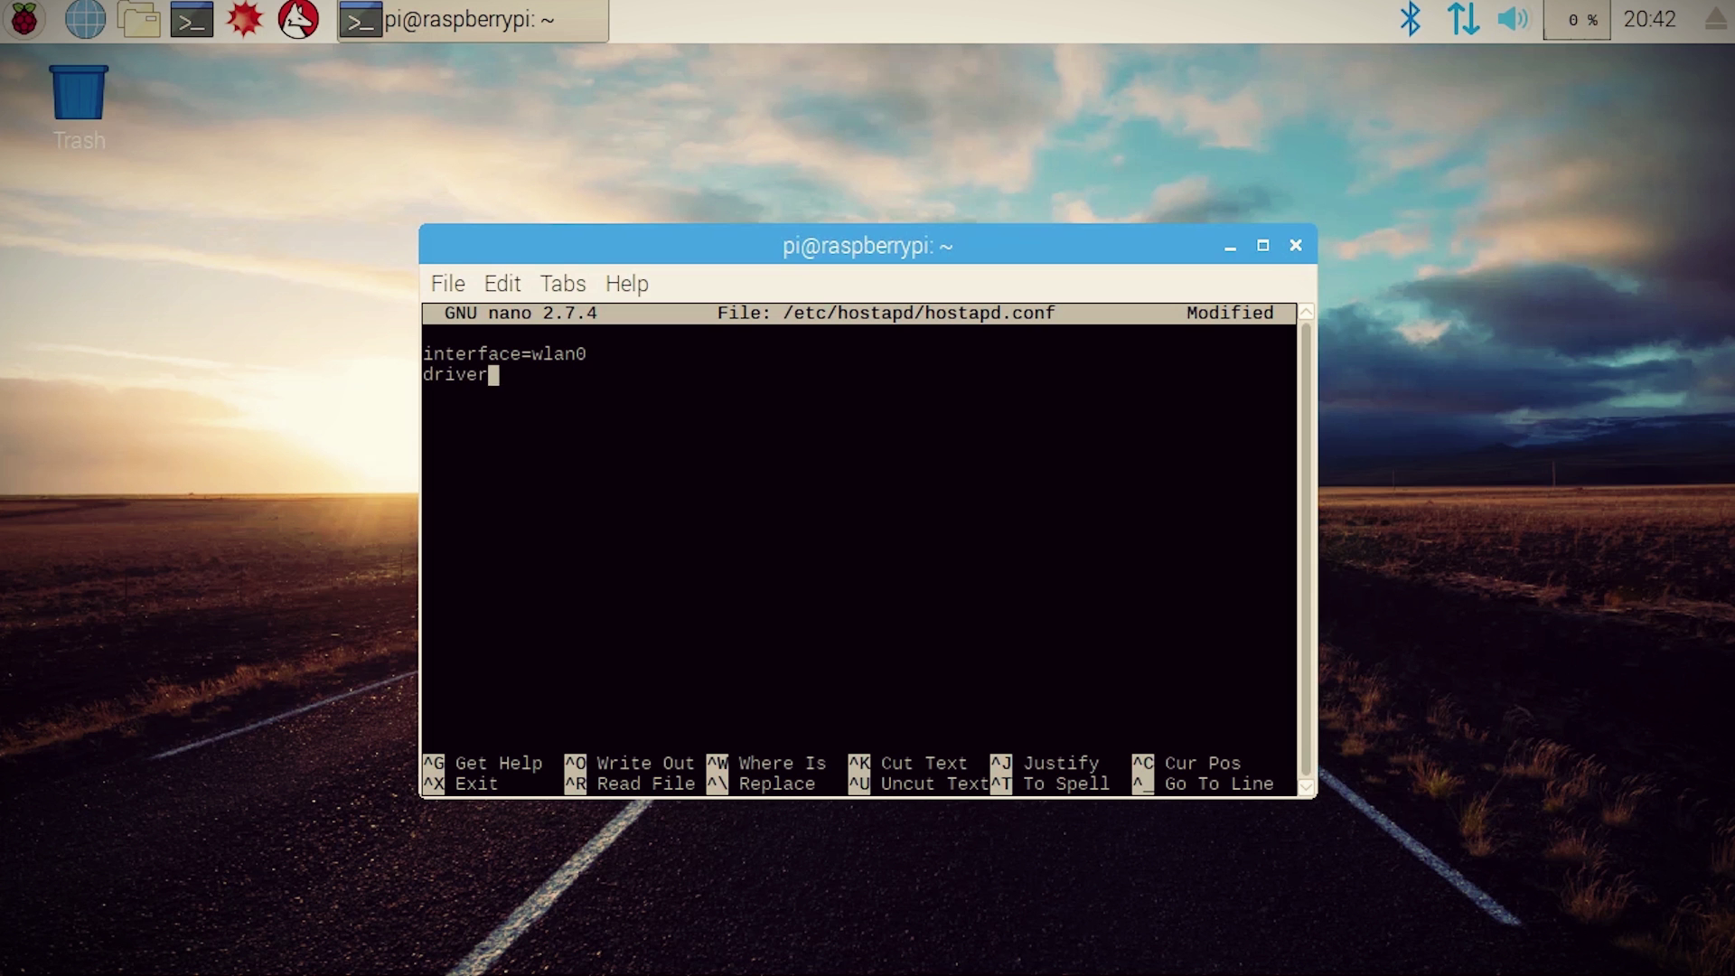
type("=nl80211 ssid=tinker")
key("BackSpace")
key("BackSpace")
type("ssid=tinkerbox")
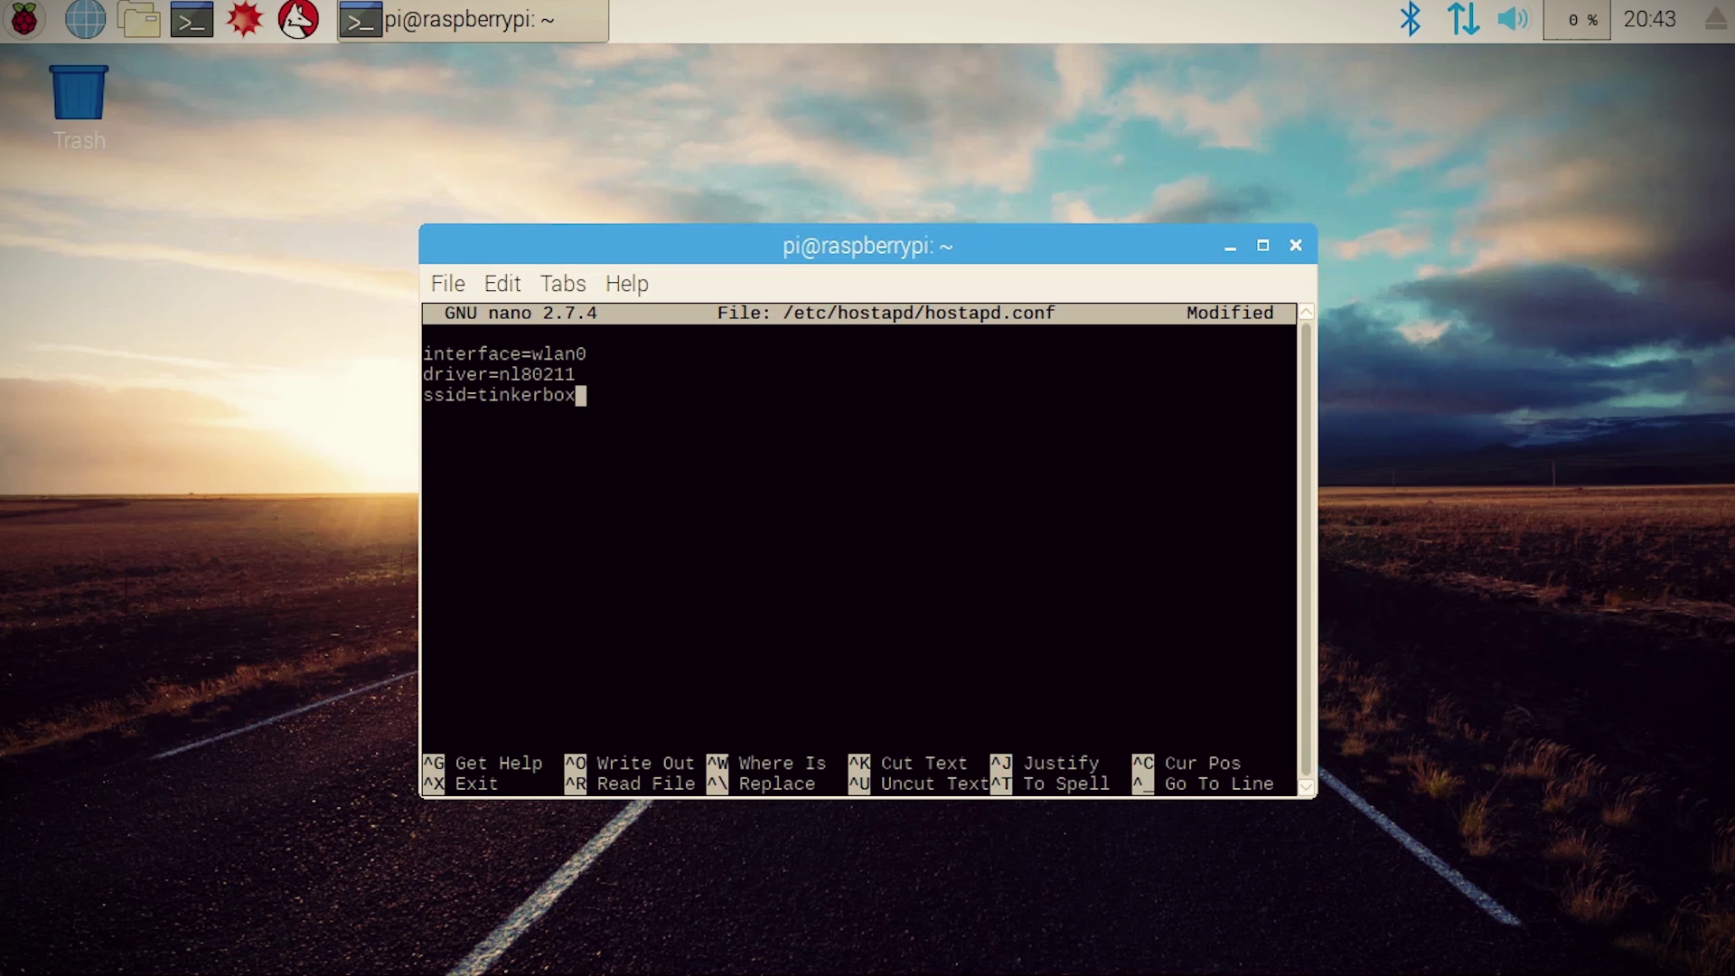
key("Return")
Step: Add hw_mod=g, channel=7, wmm_enabled=0, macaddr_acl=0 and auth_algs=1
type("hw_mod=g")
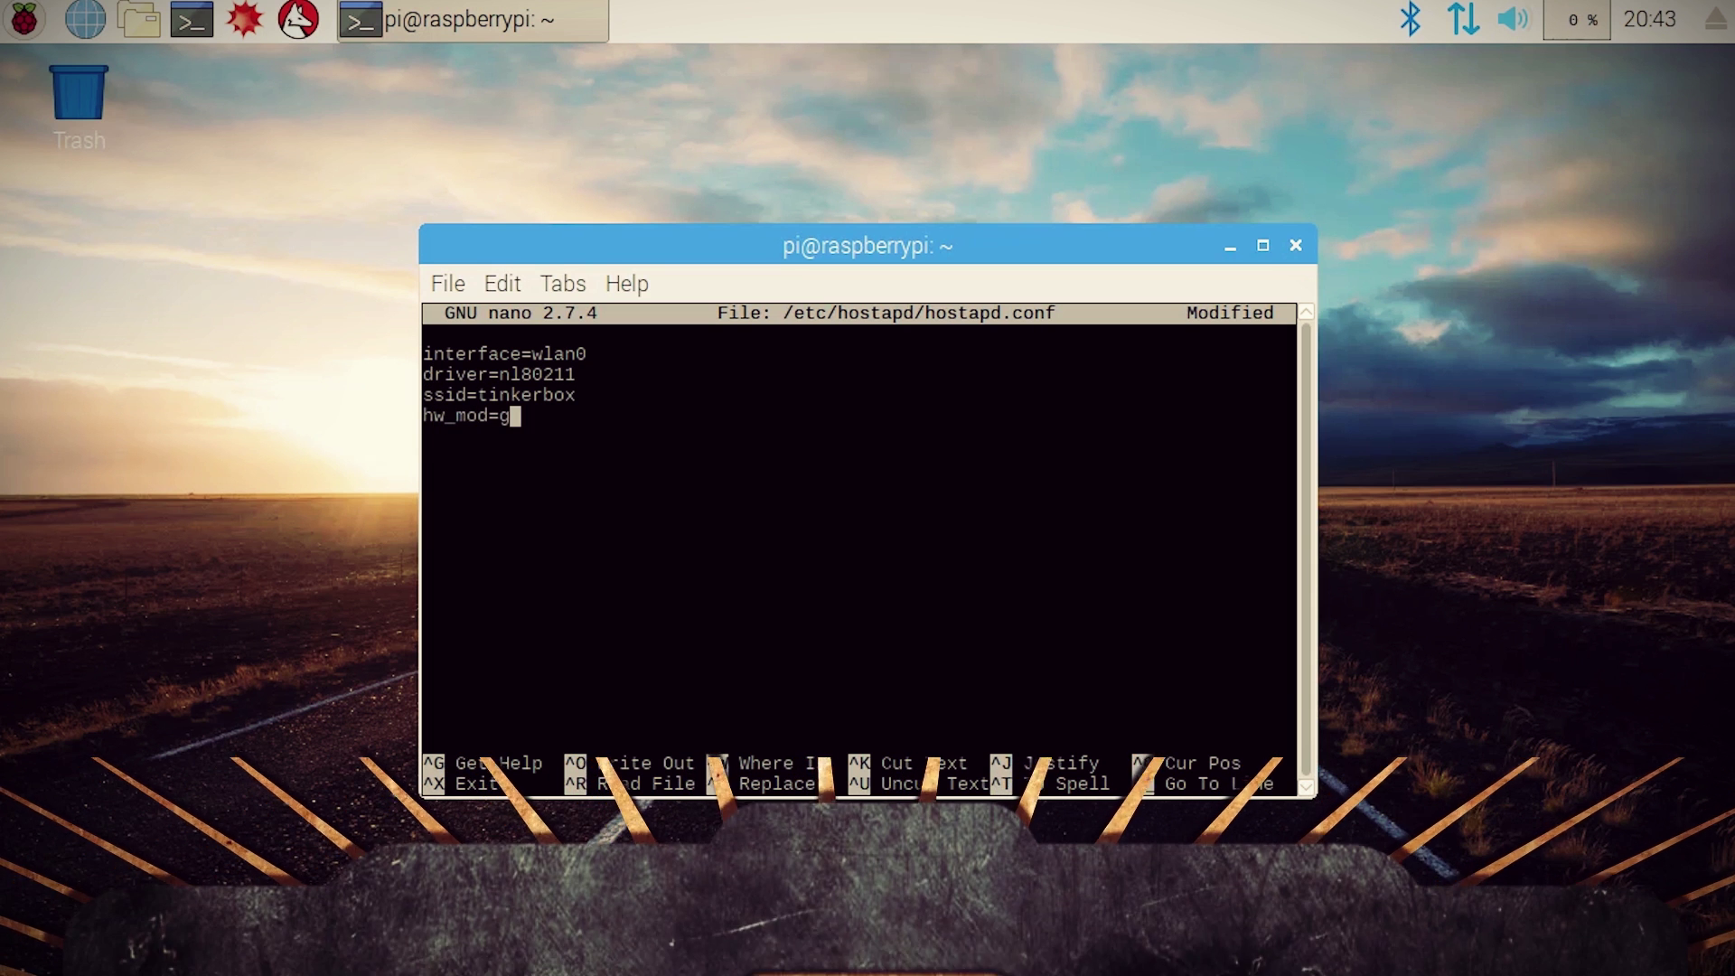
key("Return")
type("channel=7")
key("Return")
type("wmm_enabled=0")
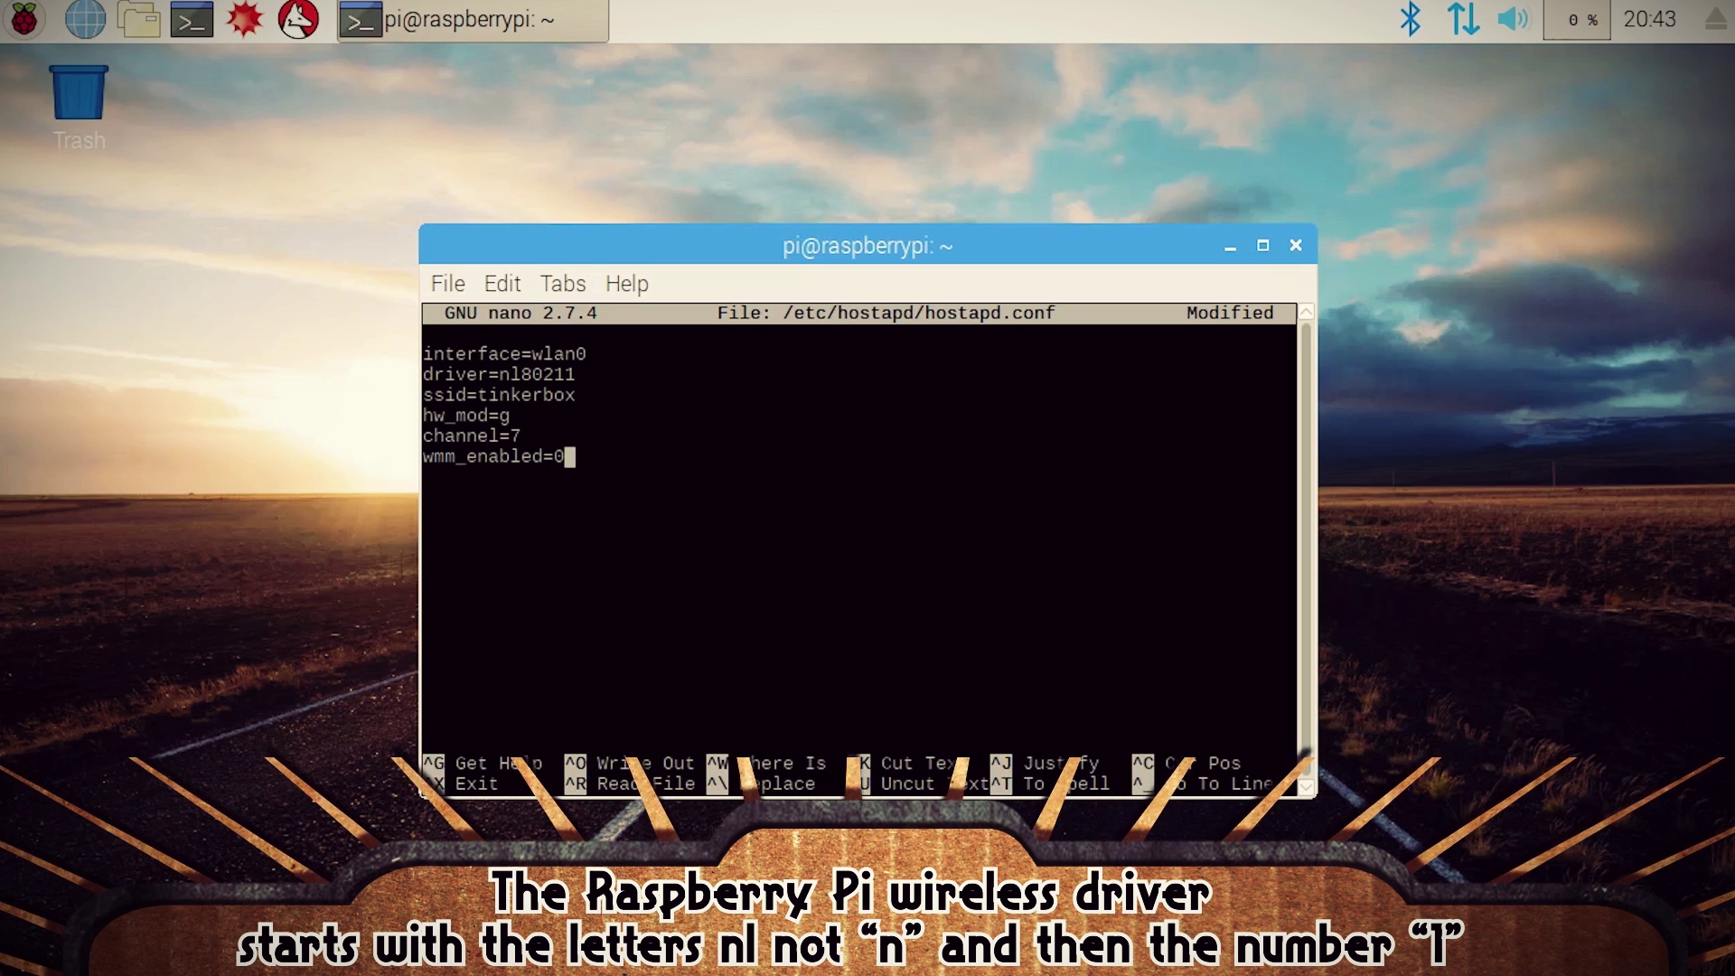
key("Return")
type("macaddr")
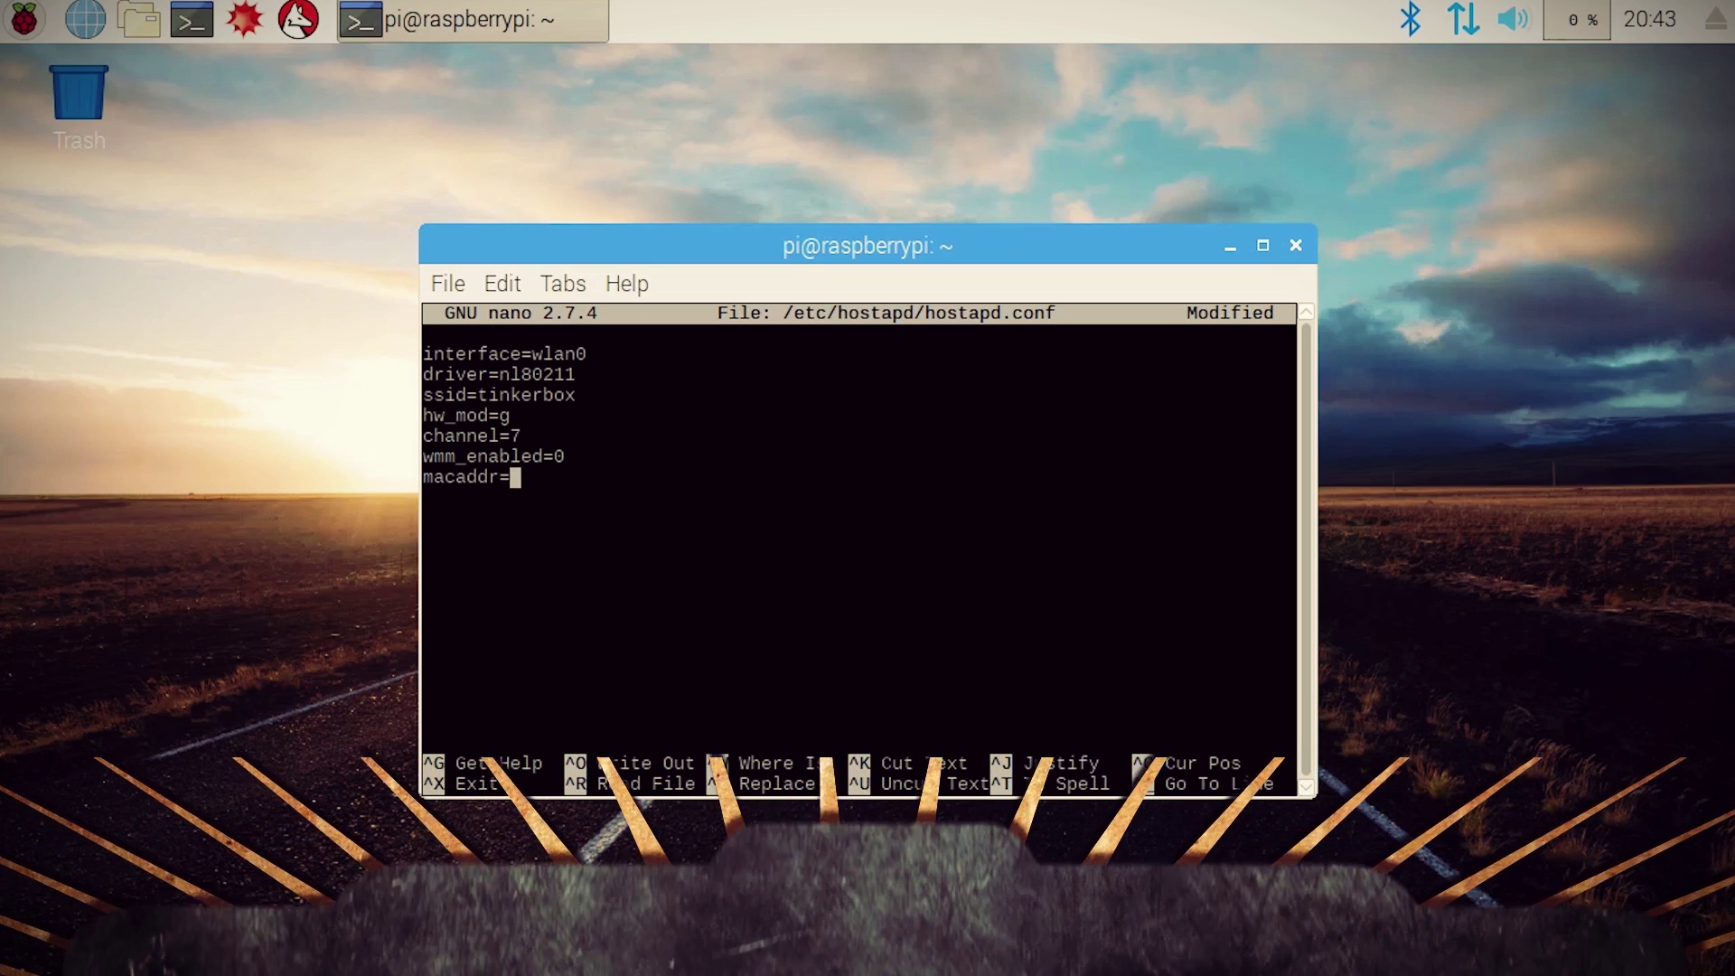
type("_acl")
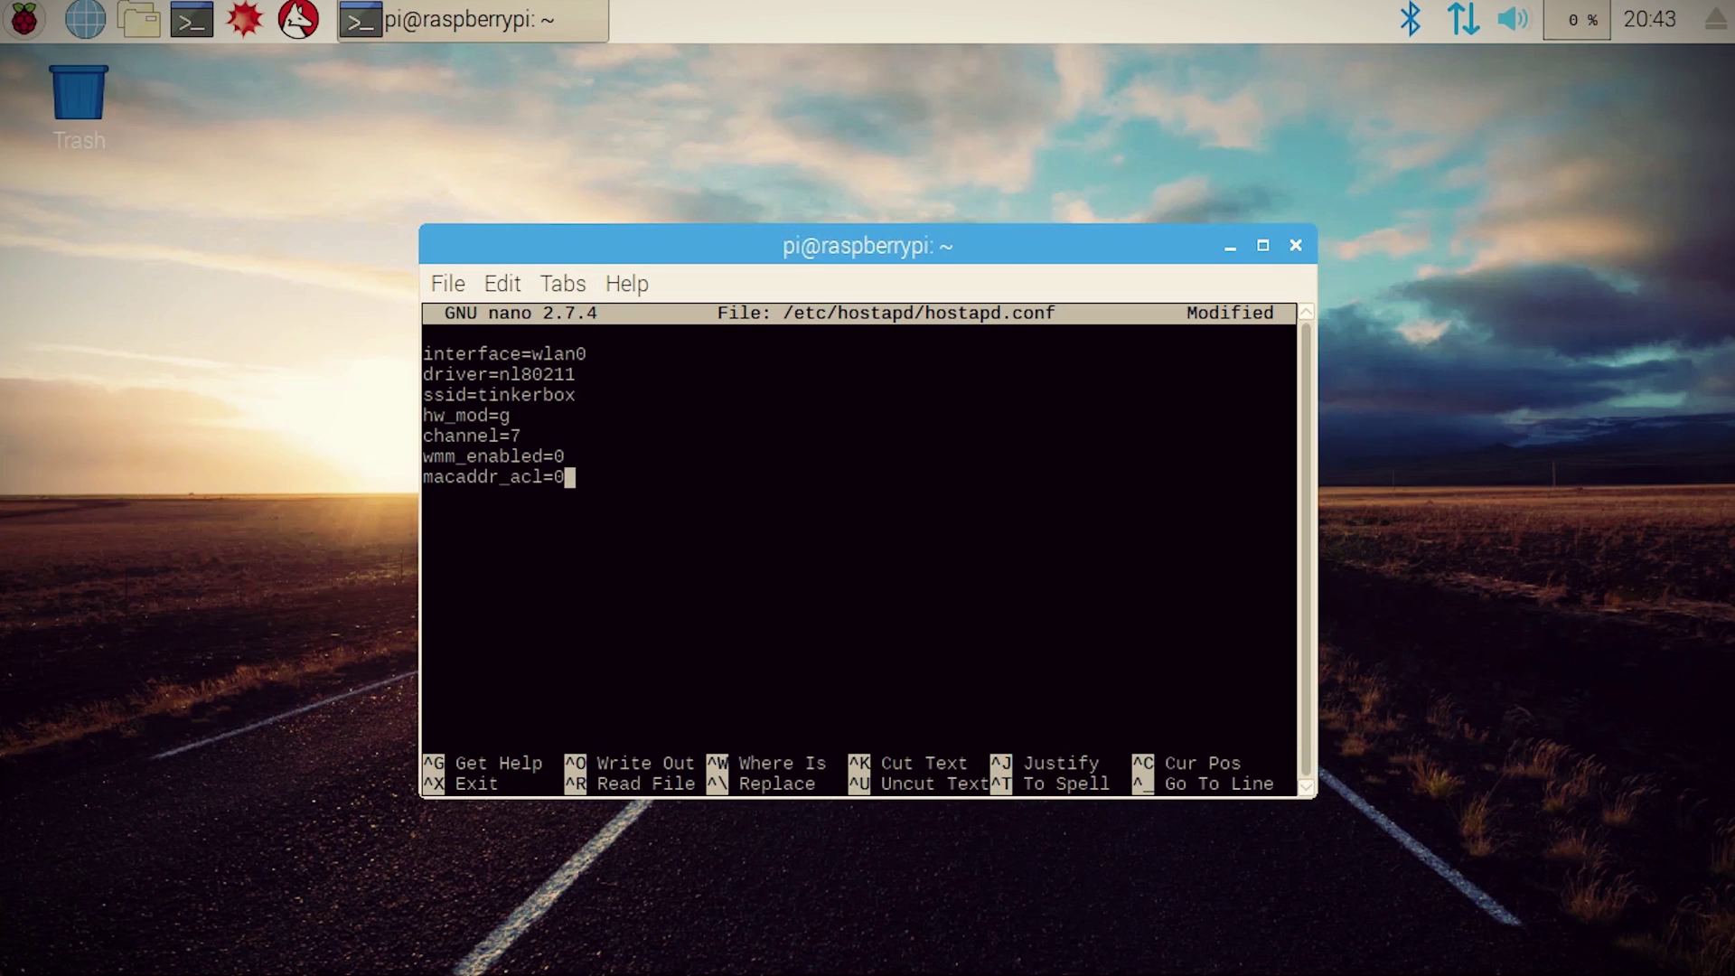
type("=0")
key("Return")
type("auth_algs=")
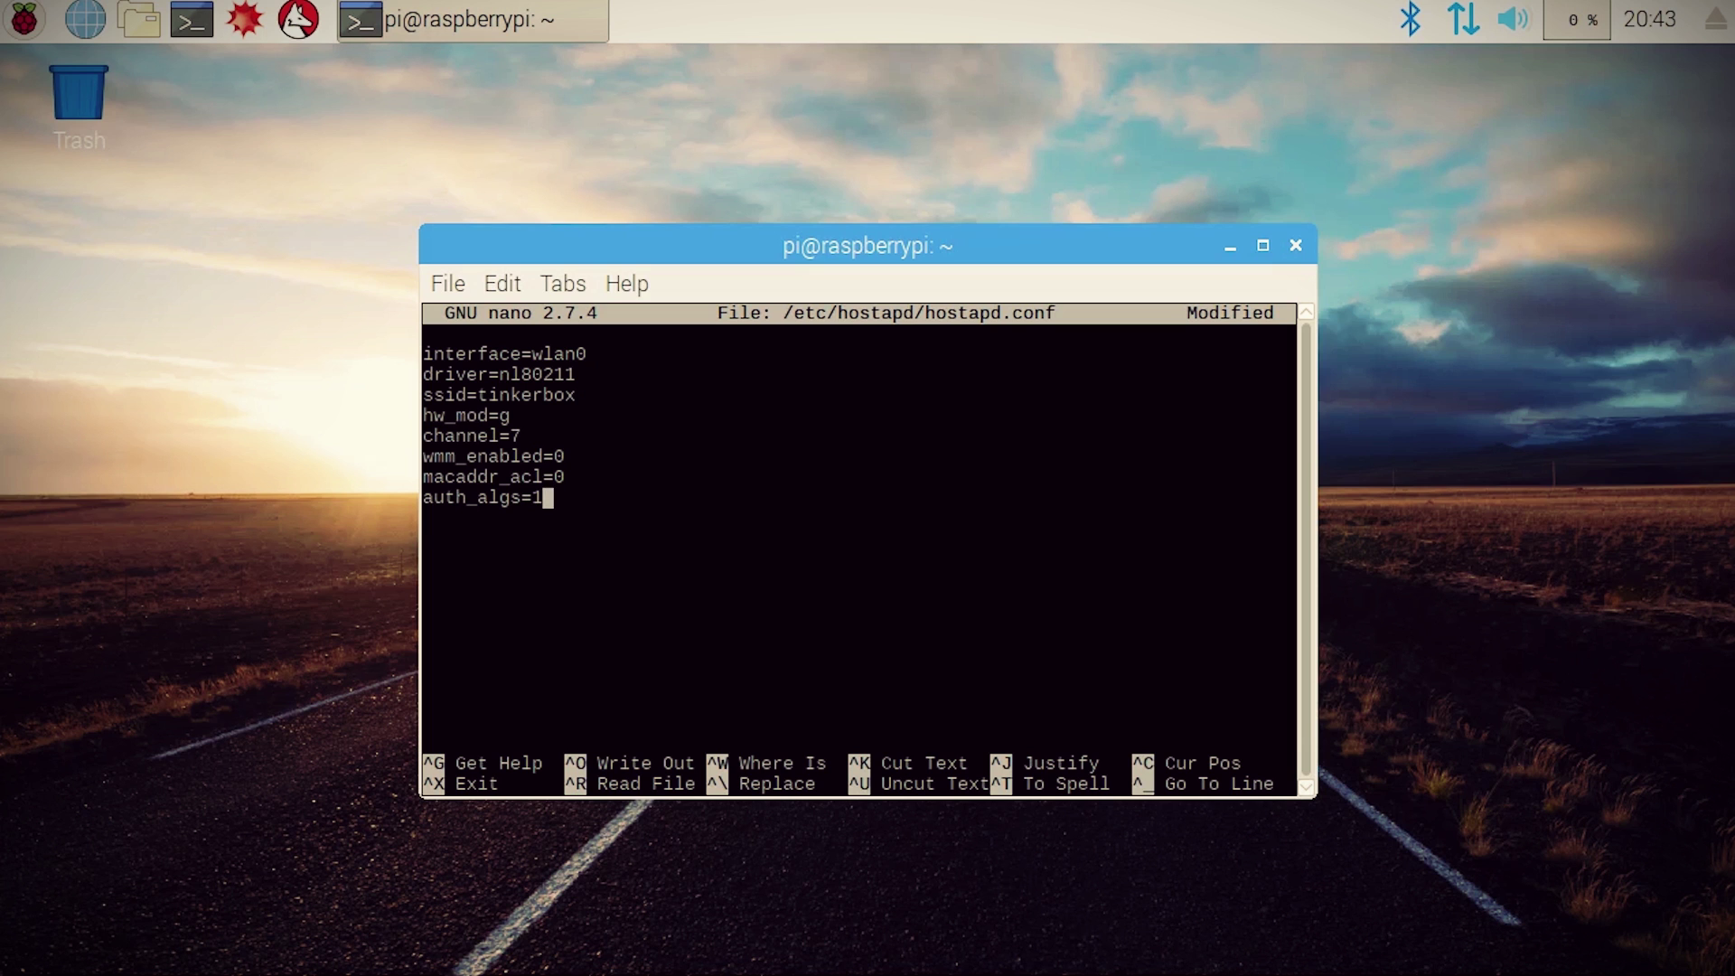
type("1")
key("Return")
Step: Add wpa=2, wpa_key_mgmt=WPA-PSK, rsn_pairwise=CCMP and a passphrase, then save the file
type("wpa=2")
key("Return")
type("wpa_key_mgmt=WPA-PSK")
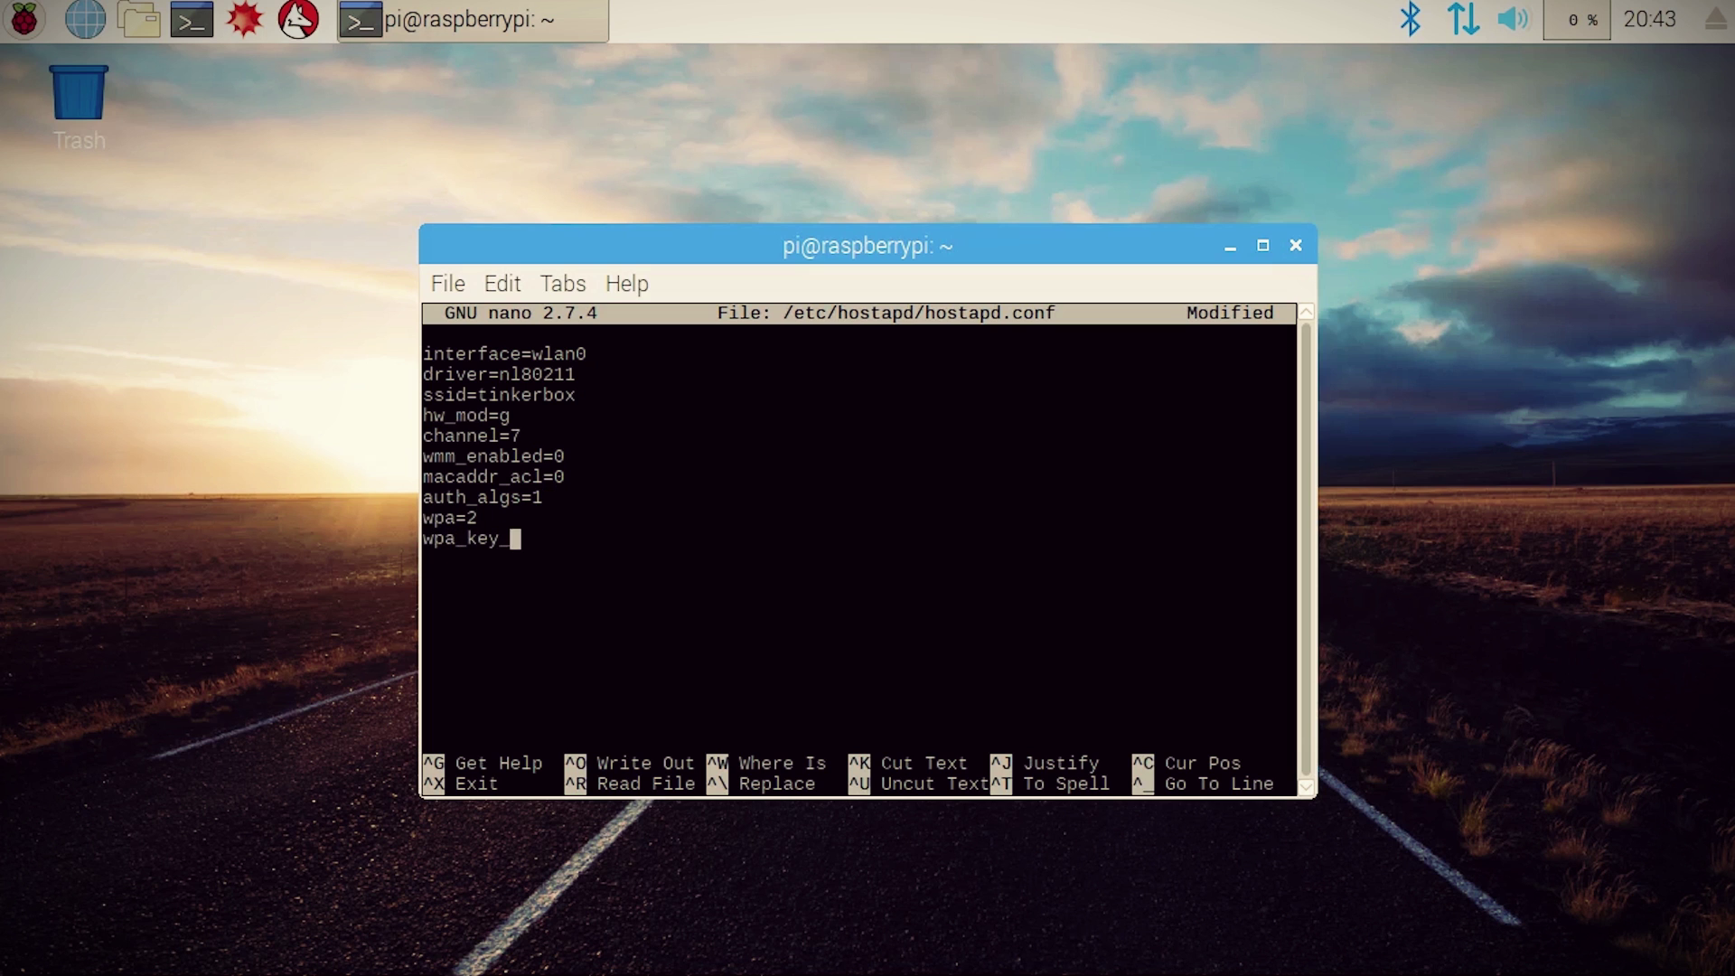
key("Return")
type("rsn_pairwise=CCMP wpa_passphrase=password12")
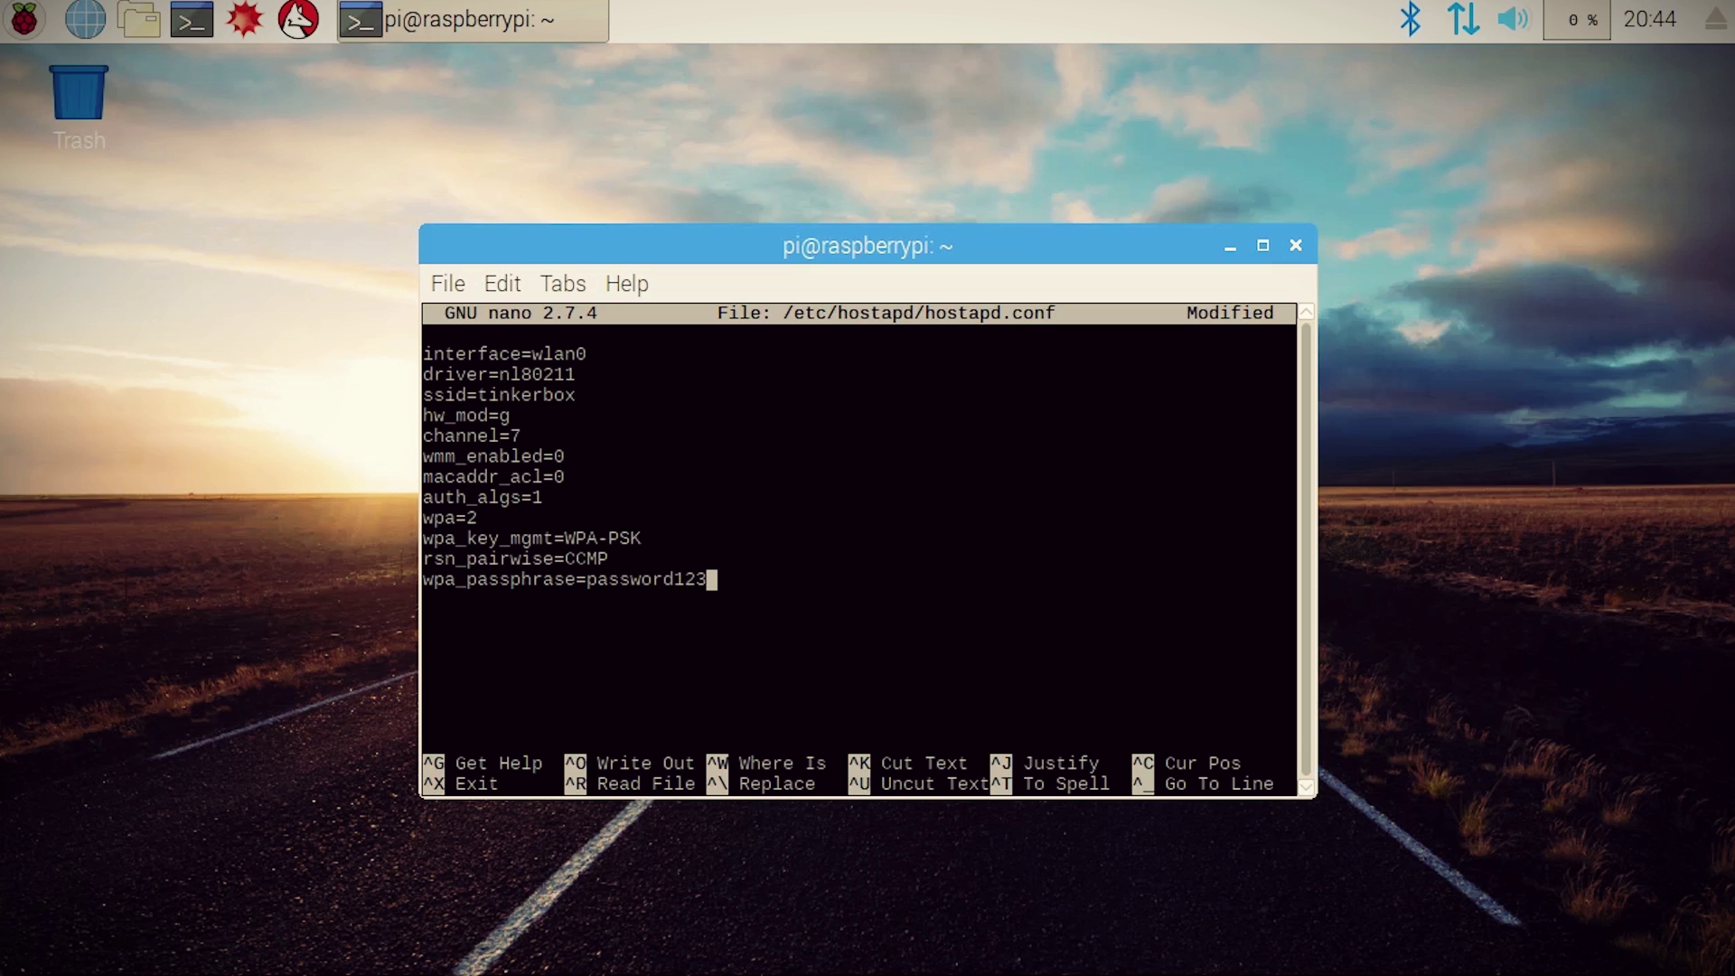
key("ctrl+x")
key("y")
key("Return")
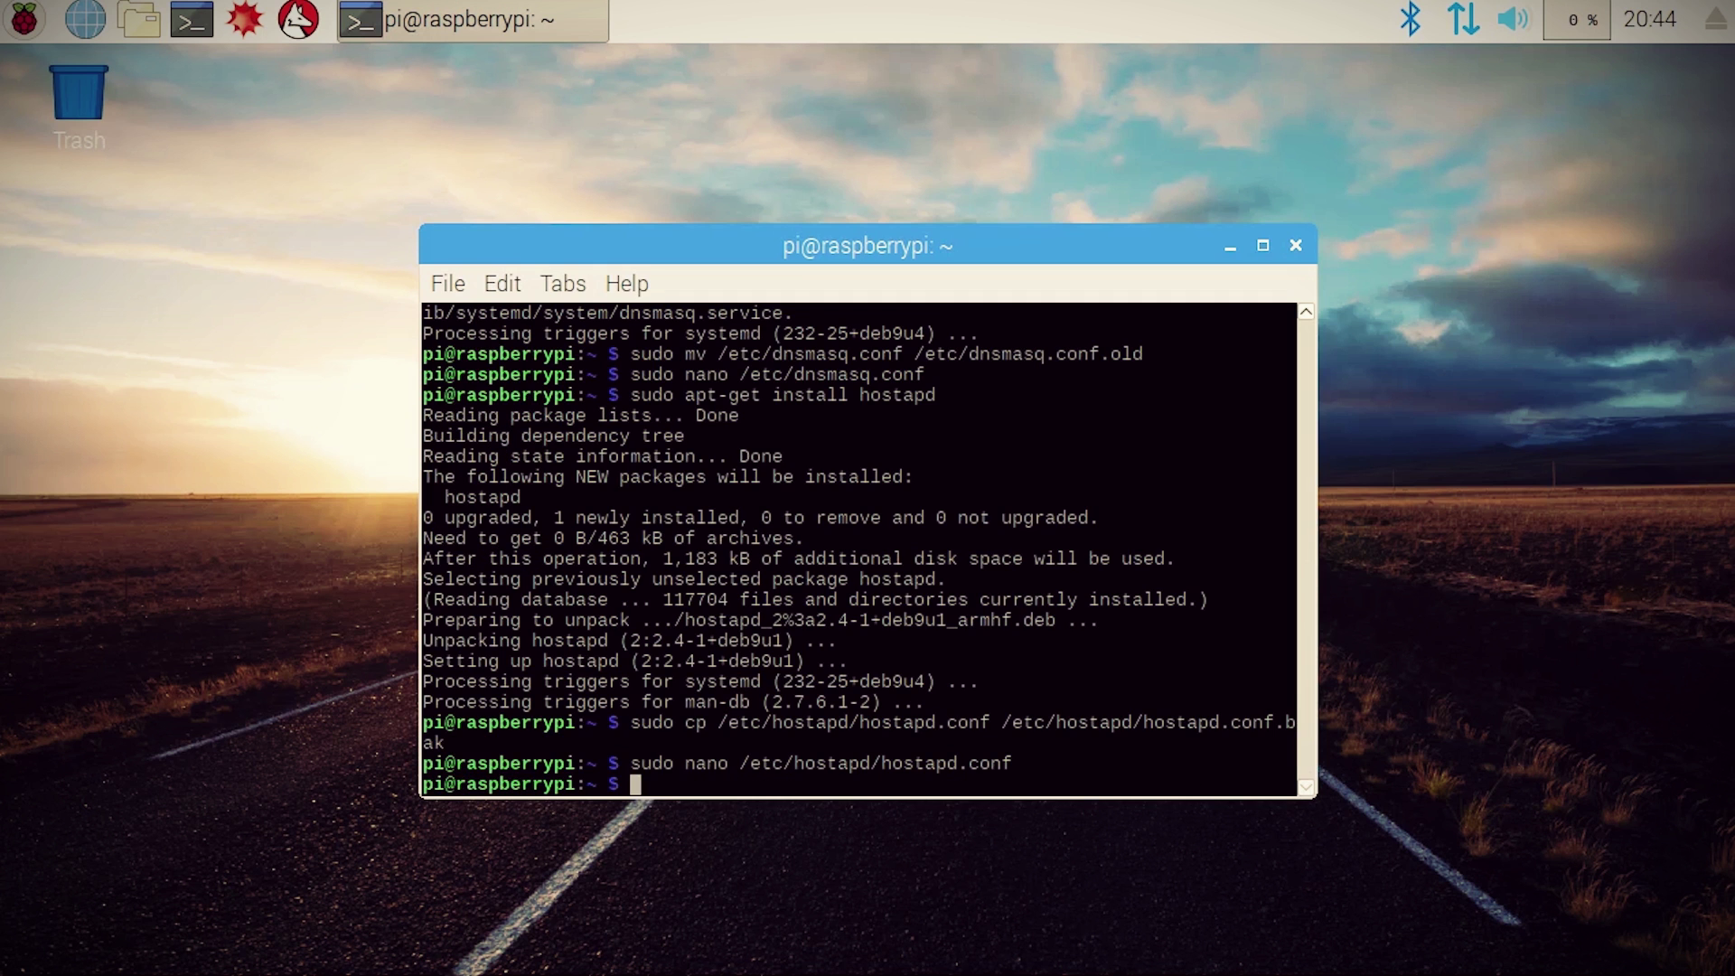
Step: Uncomment DAEMON_CONF in /etc/default/hostapd and set it to /etc/hostapd/hostapd.conf
type("sudo nano /etc/default/hostapd")
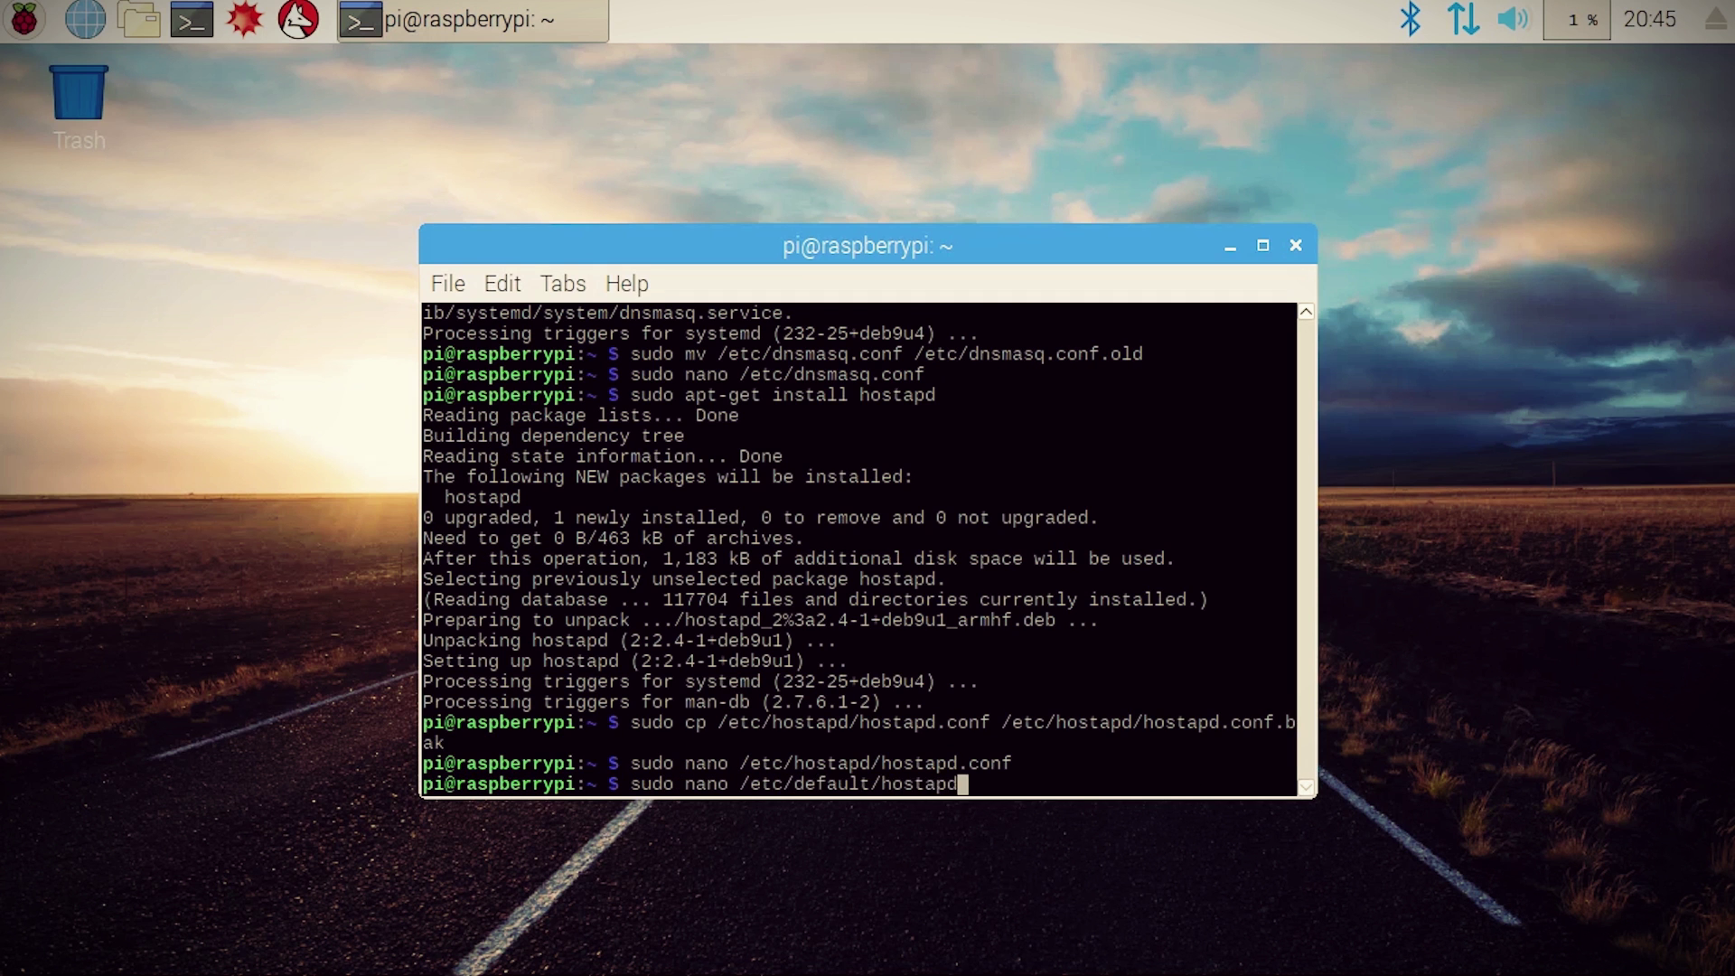
key("Return")
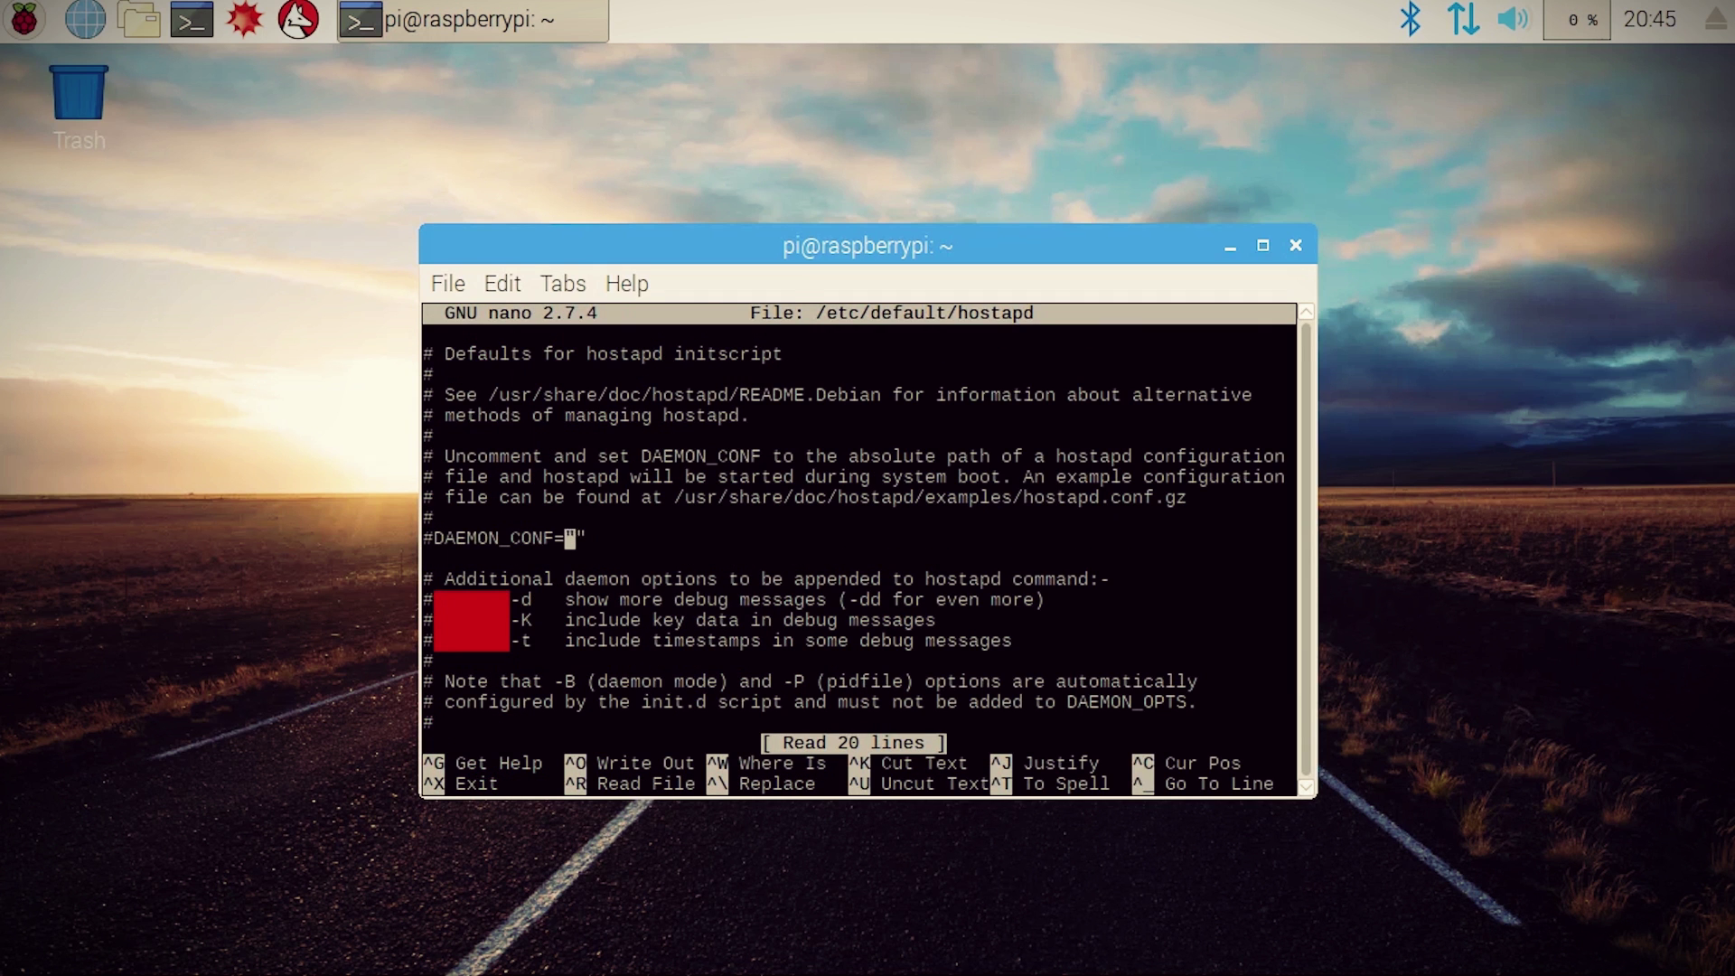
key("Left")
key("BackSpace")
key("End")
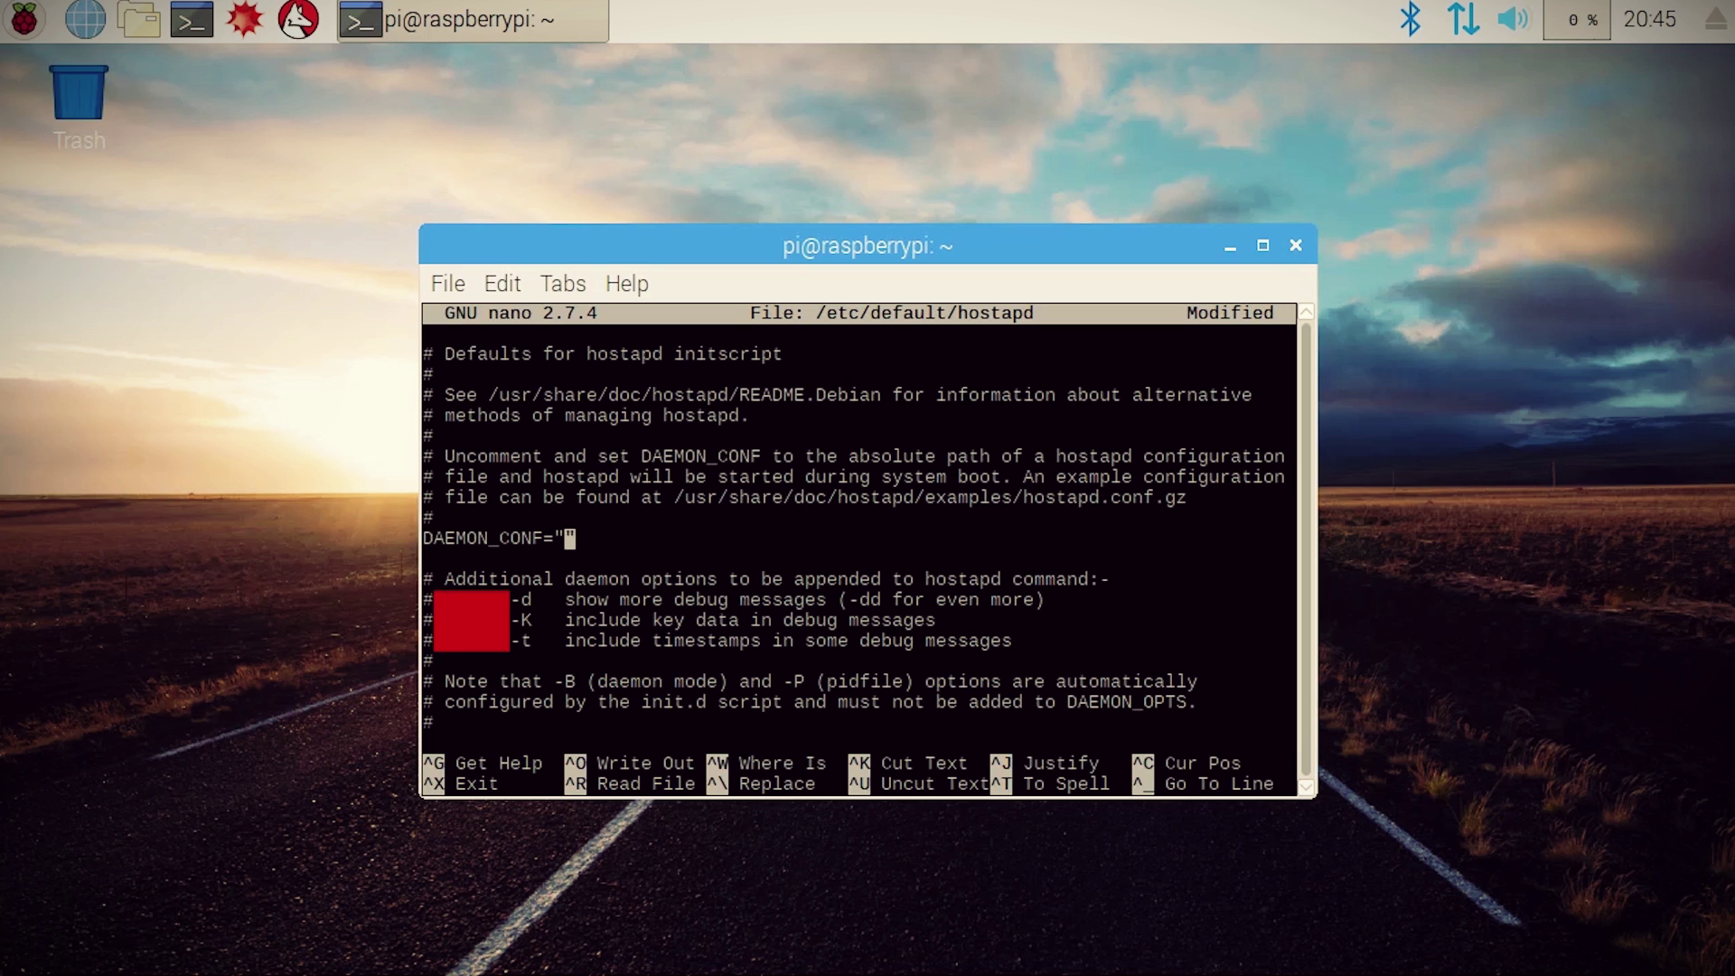
type("/etc/hostapd/hostapd.conf")
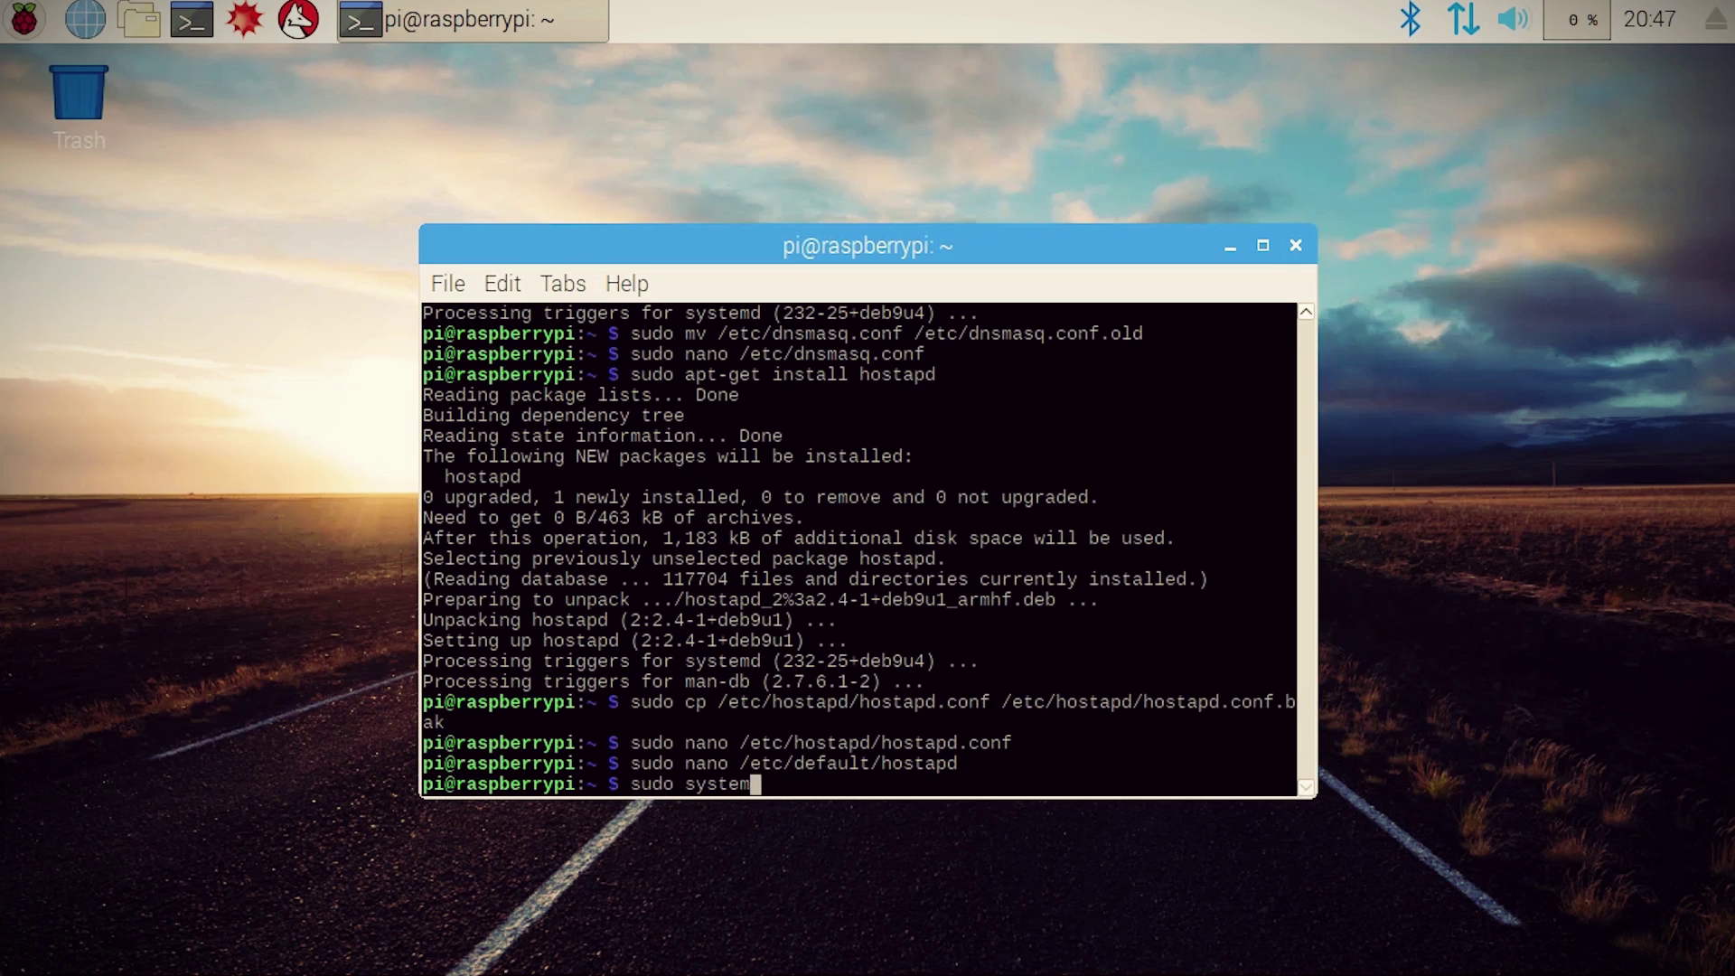
Step: Start the hostapd and dnsmasq services with systemctl, then reboot the Pi
type("ctl start hostapd")
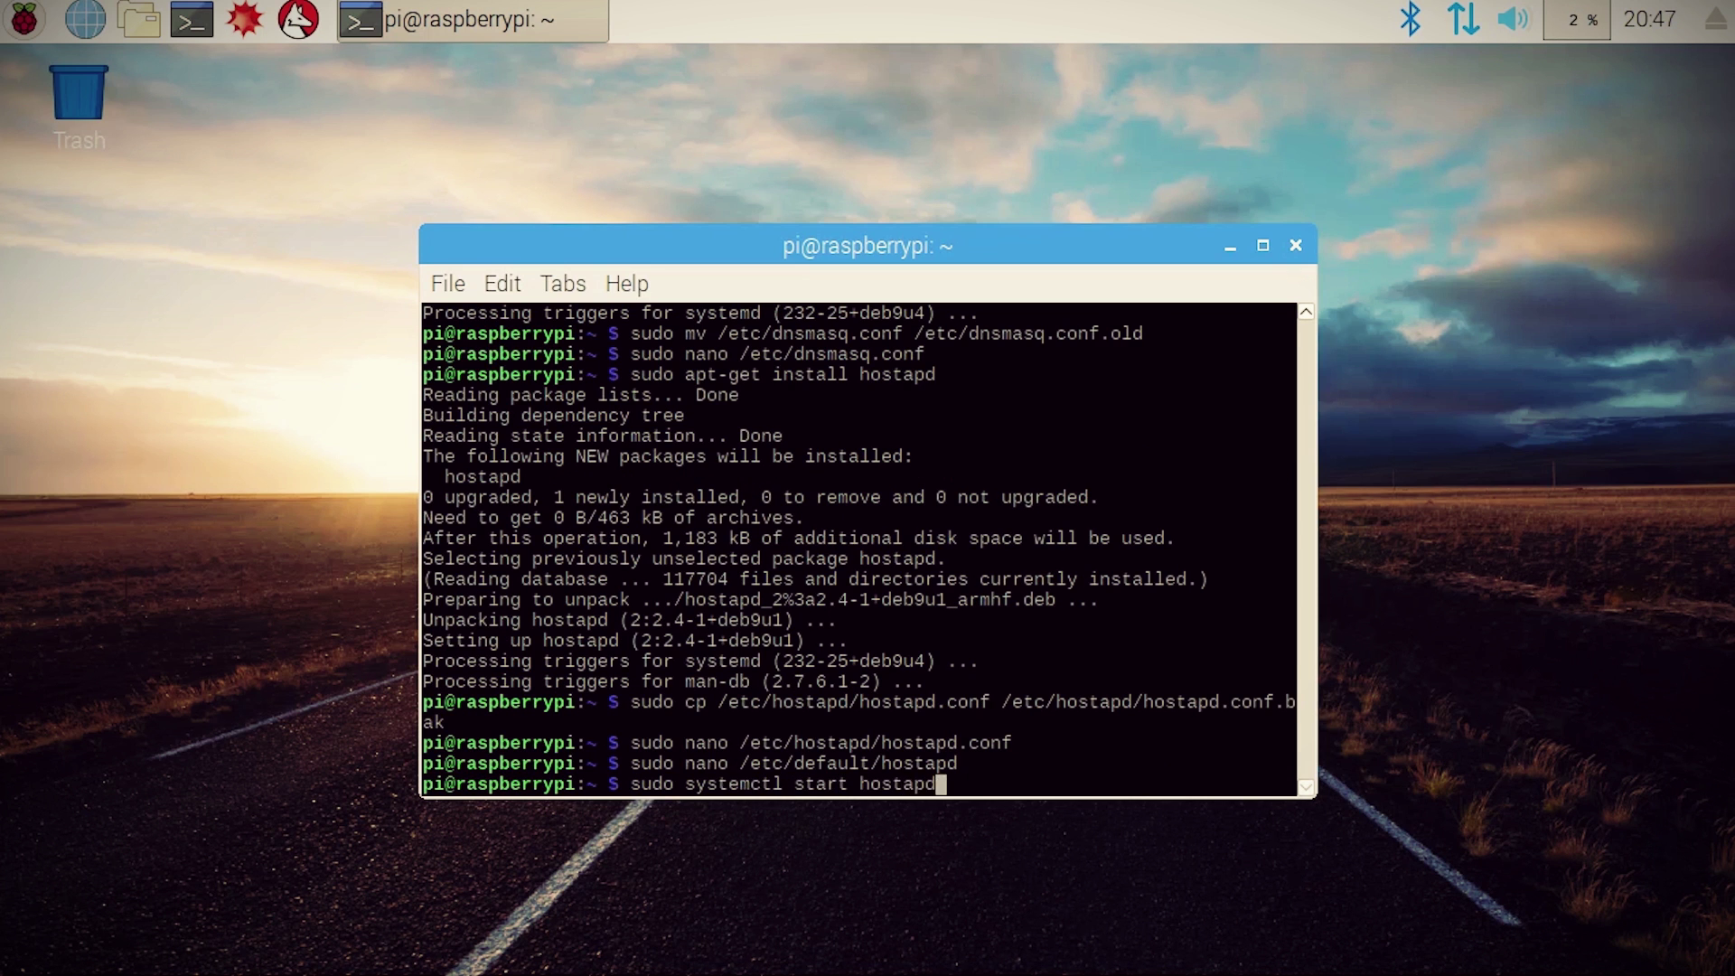
key("Return")
type("sudo st")
type("emctl start dnsmasz")
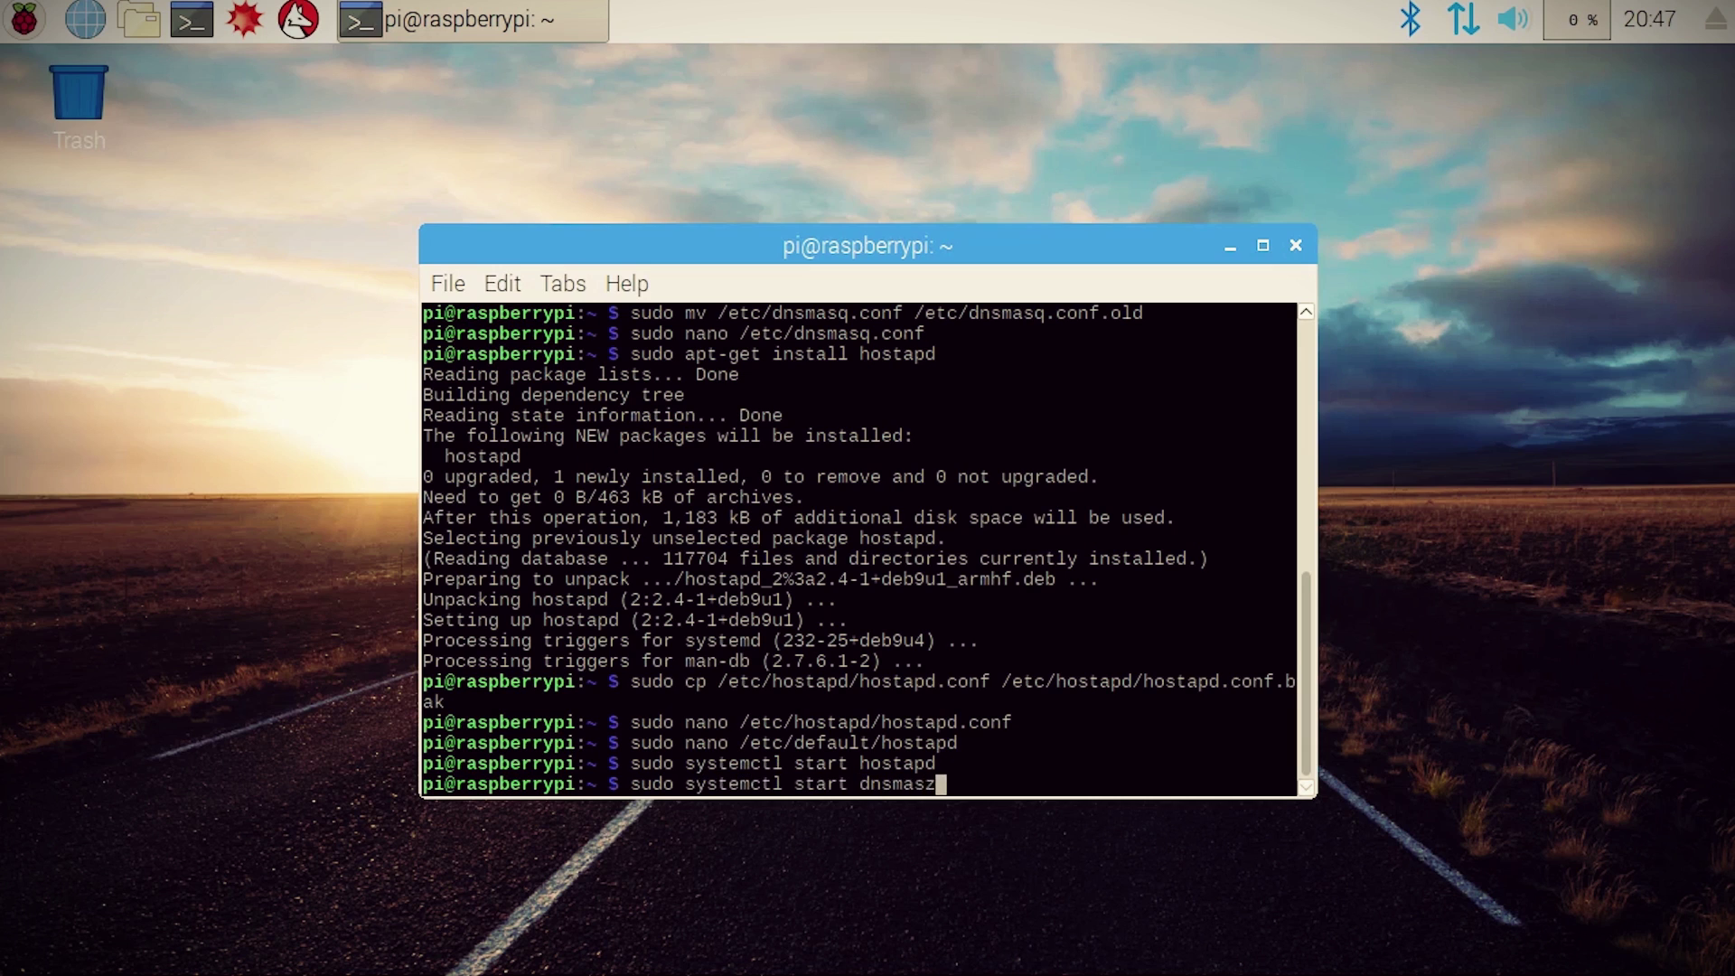
key("BackSpace")
type("q")
key("Return")
type("sudo reboot")
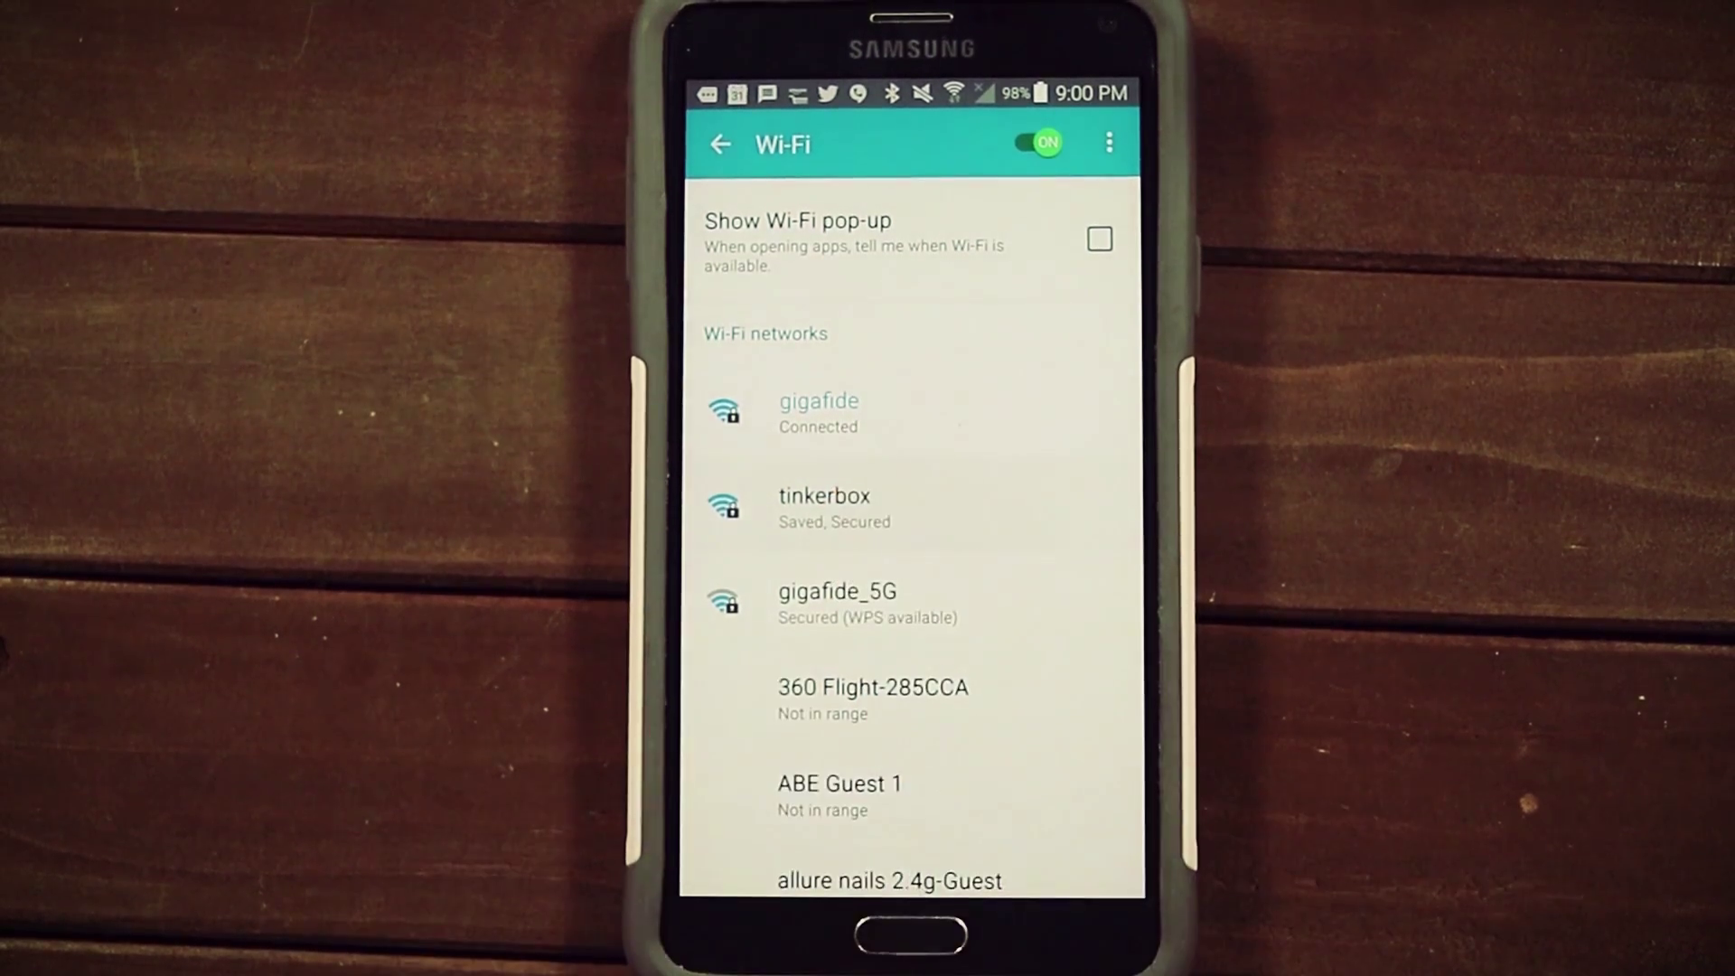
Step: Join the phone to the tinkerbox Wi-Fi network from Android Wi-Fi settings
left_click(1040, 506)
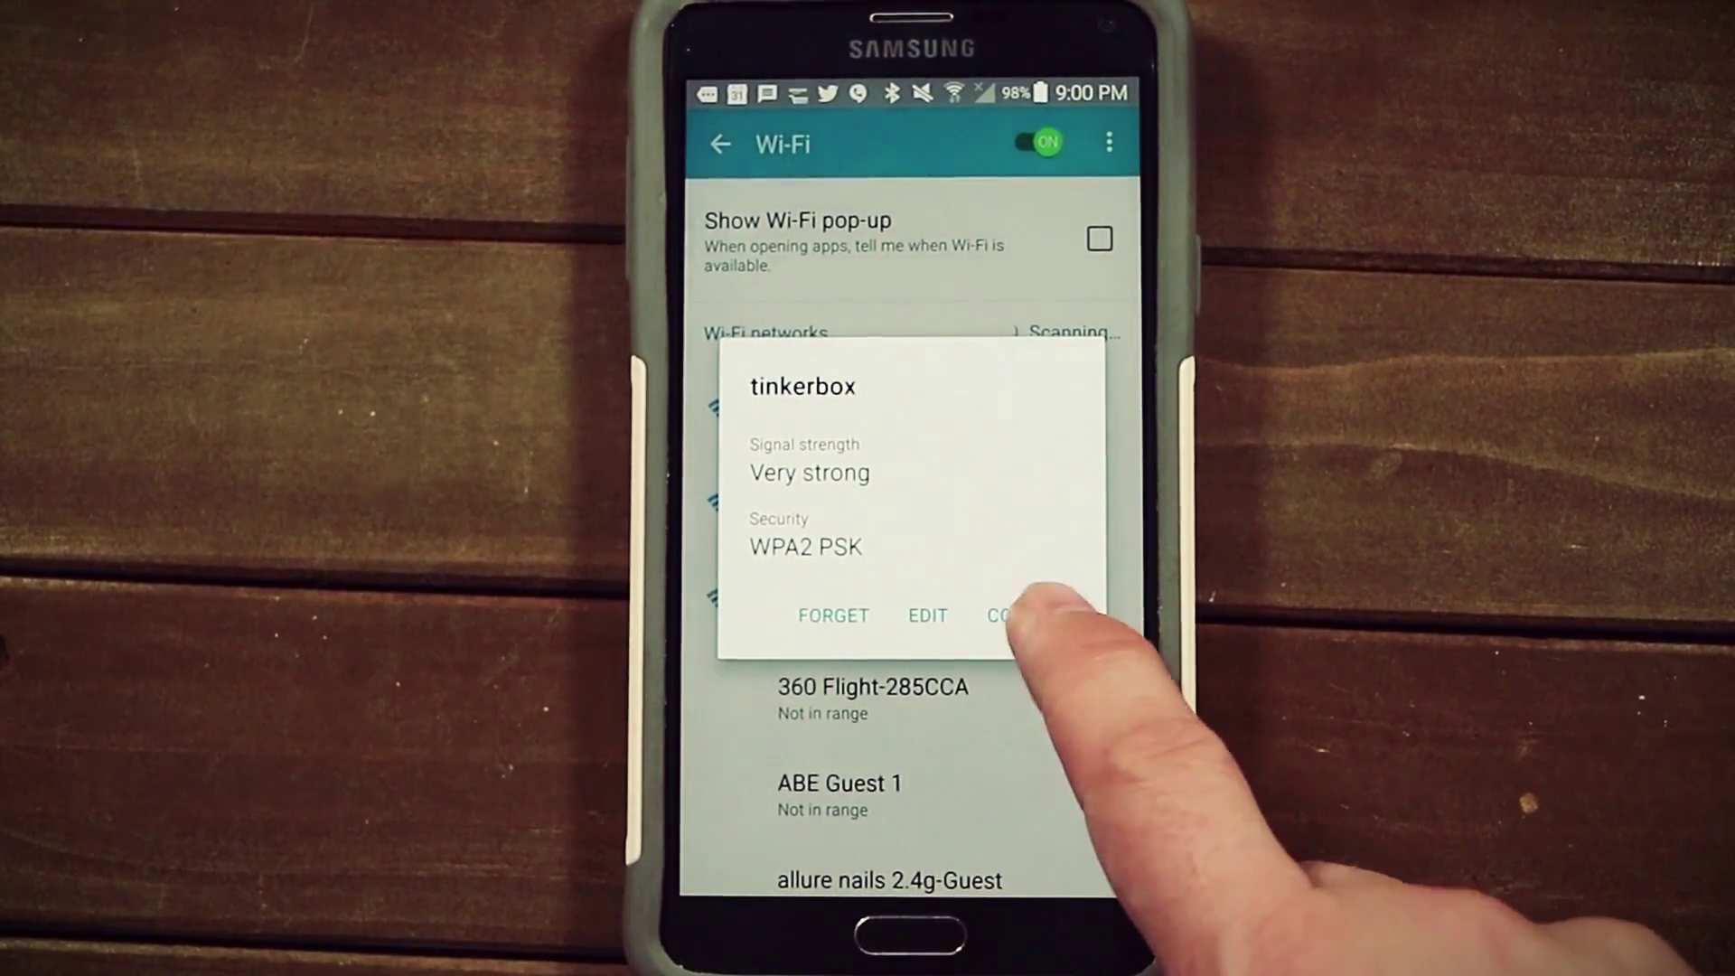
left_click(1007, 616)
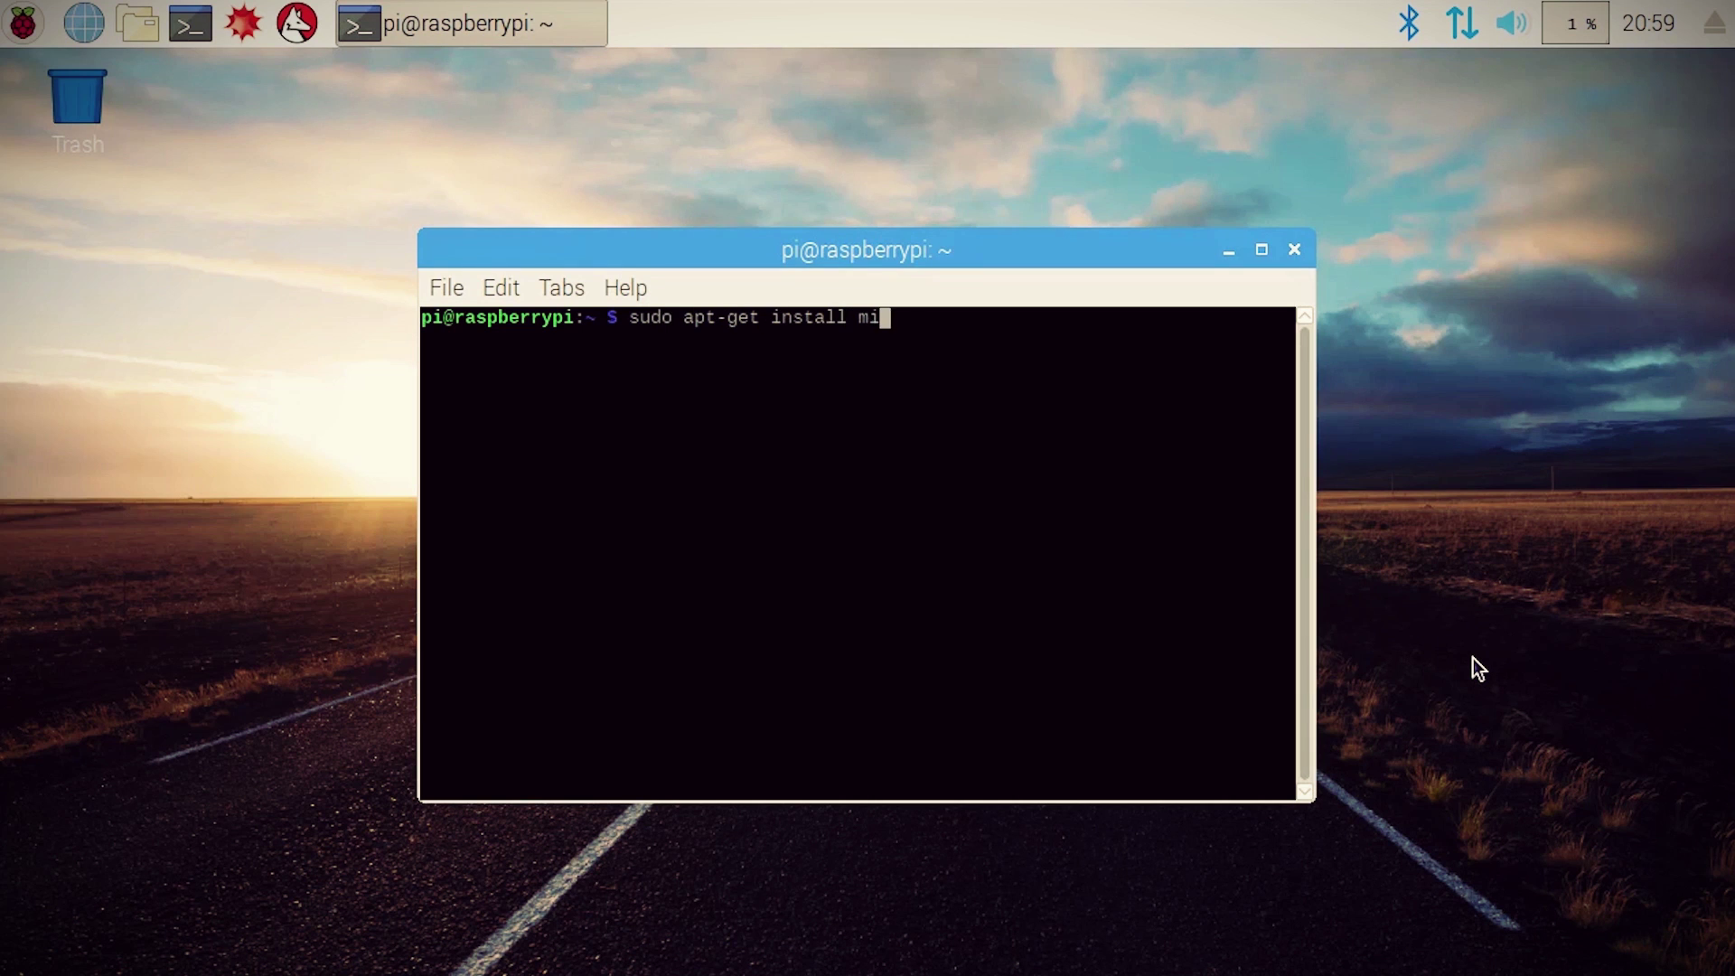
Step: Install minidlna with apt-get and list the disks under /dev/disk/by-uuid
type("nidlna")
key("Return")
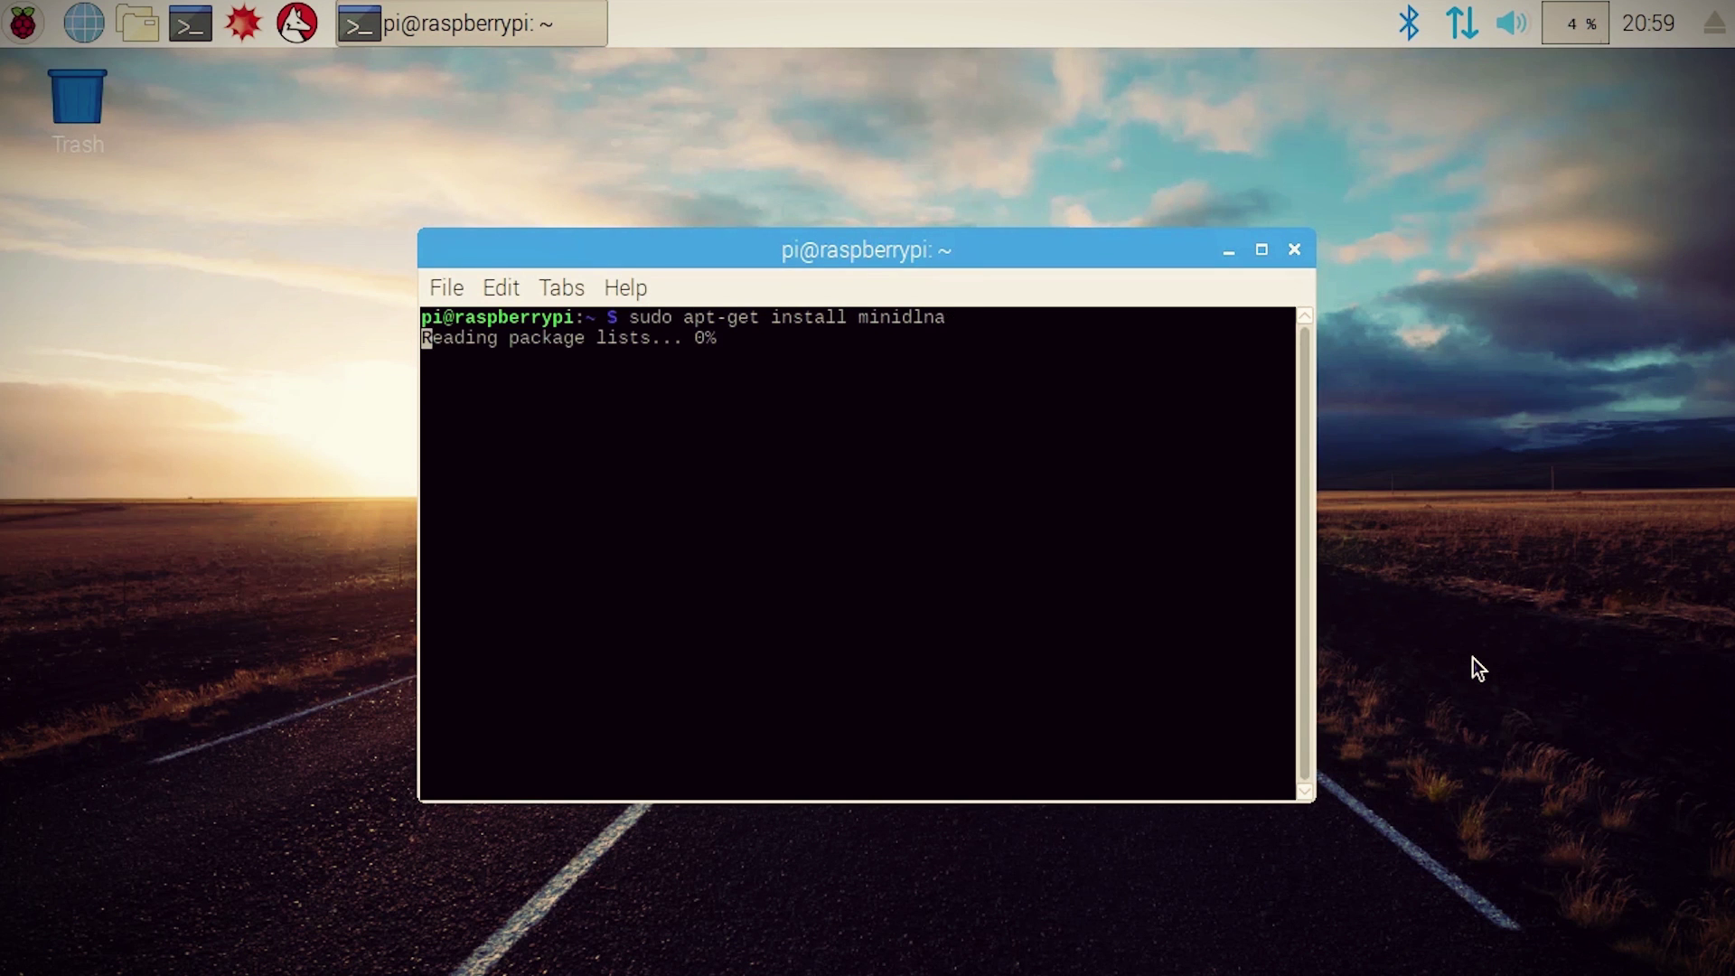
type("l")
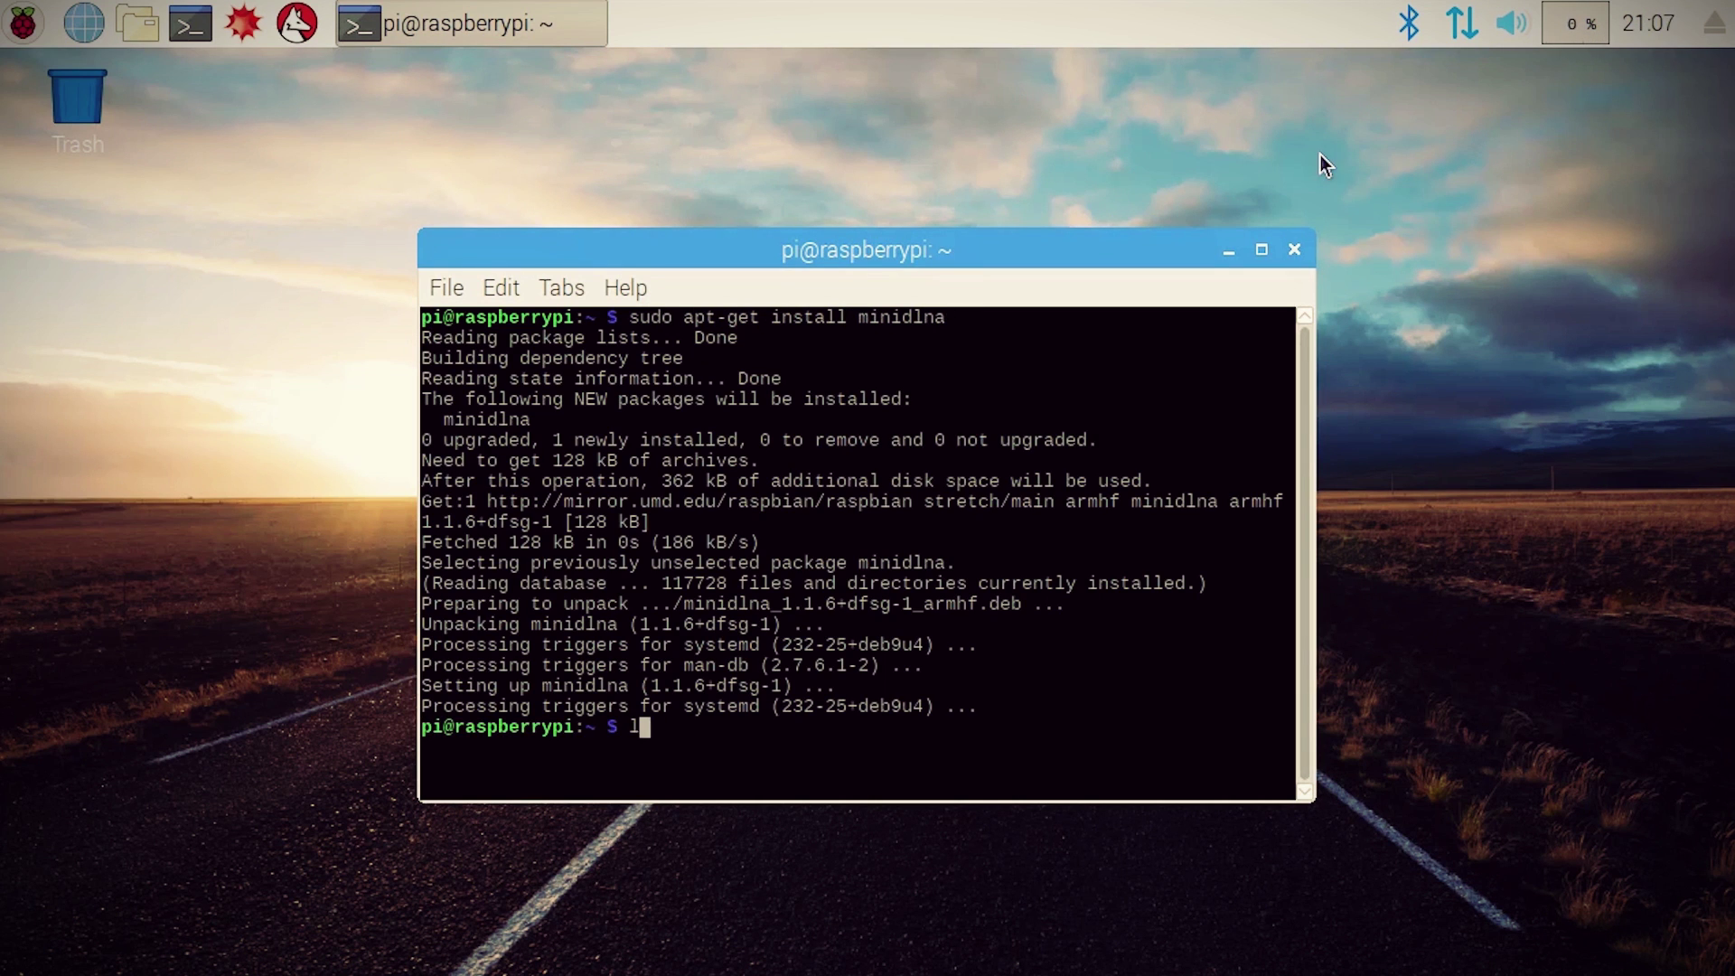
type("s -l /dev/disk/by-uu")
key("Tab")
key("Return")
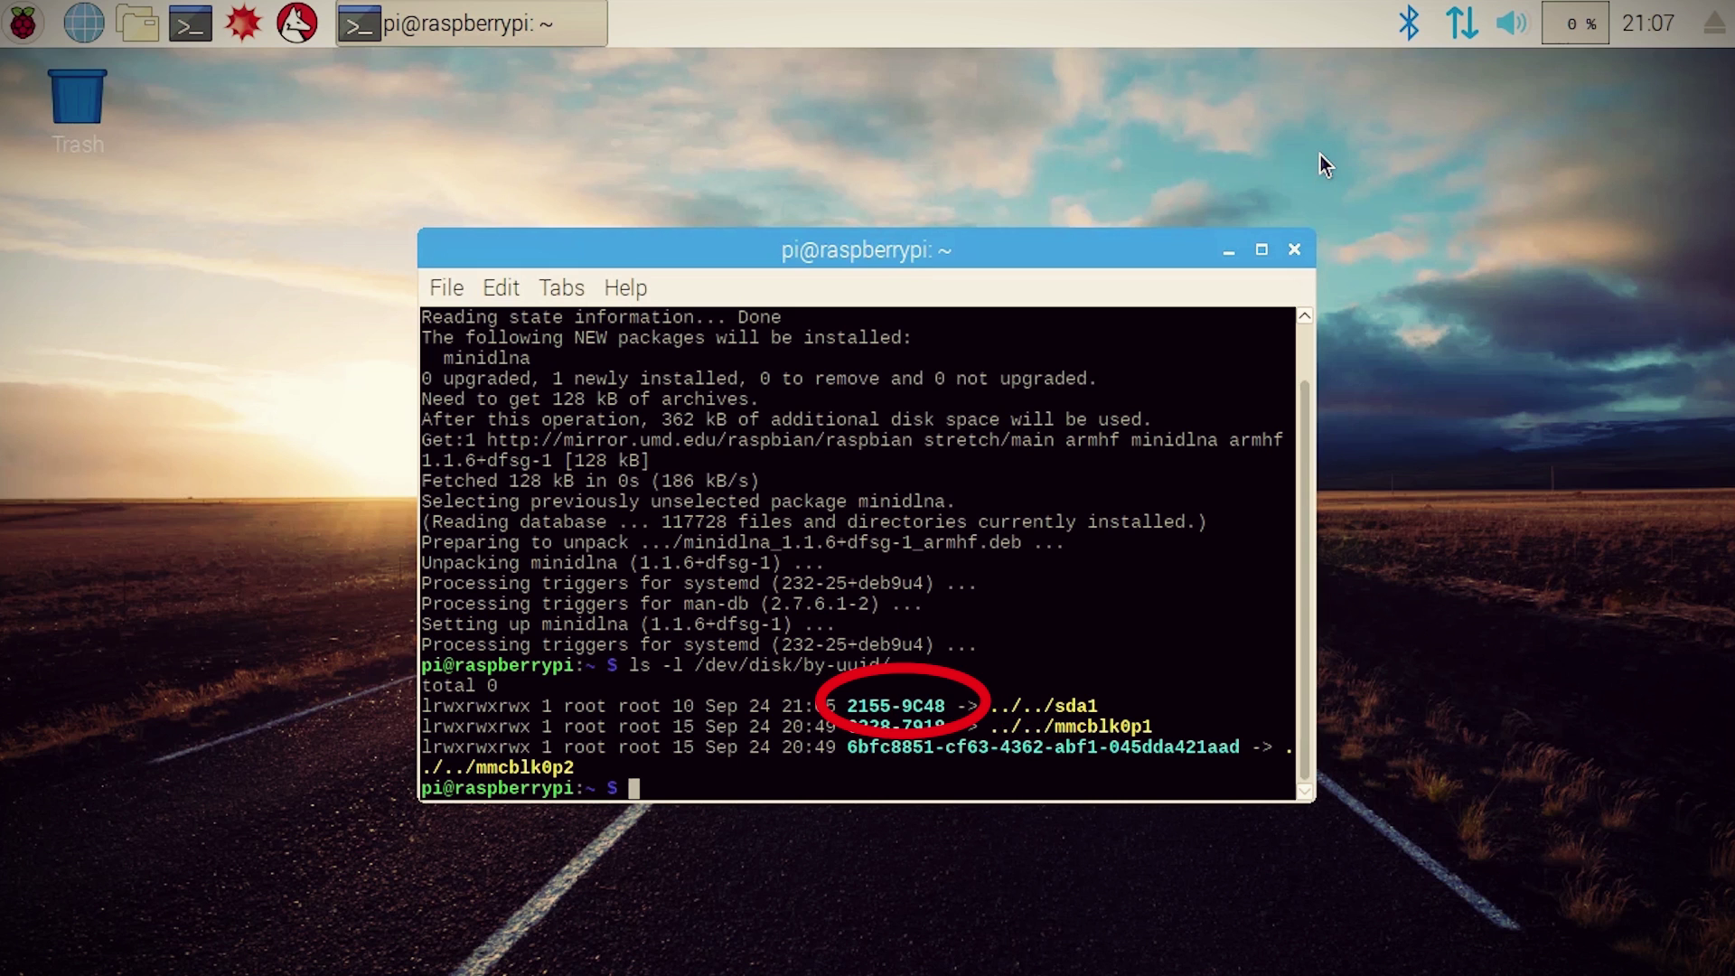
Step: Create /home/pi/media and mount /dev/sda1 there as vfat with uid=pi,gid=pi
type("sudo mkdir ")
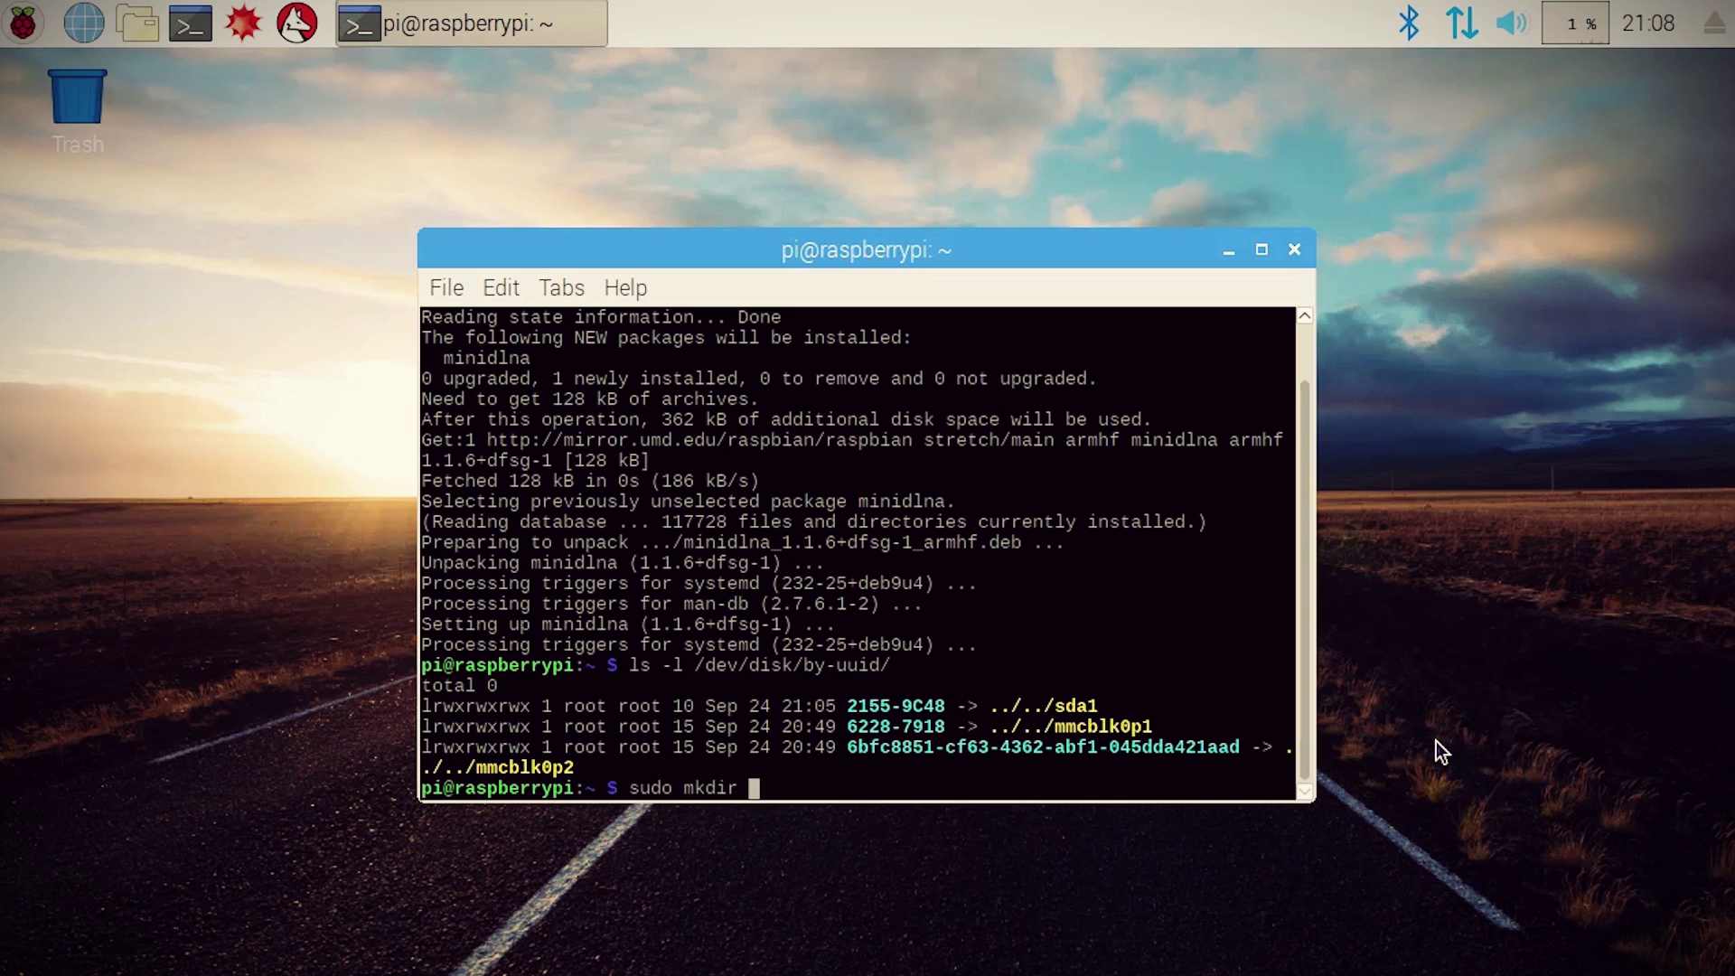
type("/home/pi/media")
key("Return")
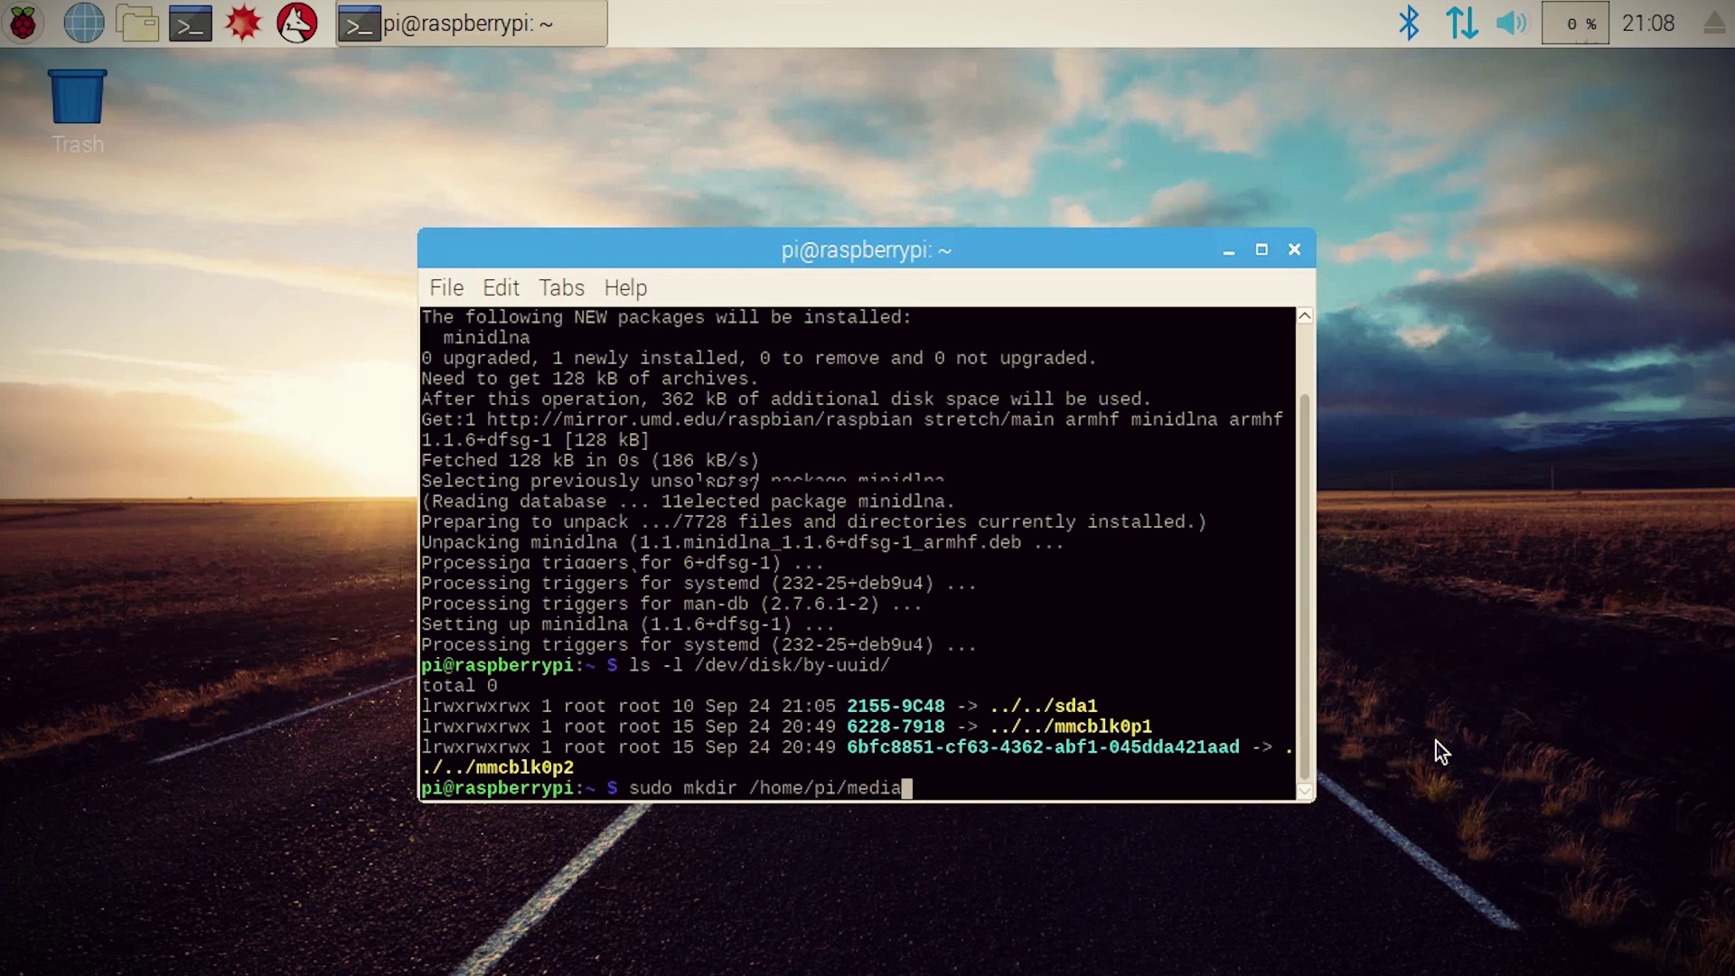
type("sudo mount -t vfat -o uid=pi,gid=pi /dev/sda1 /home/pi/media")
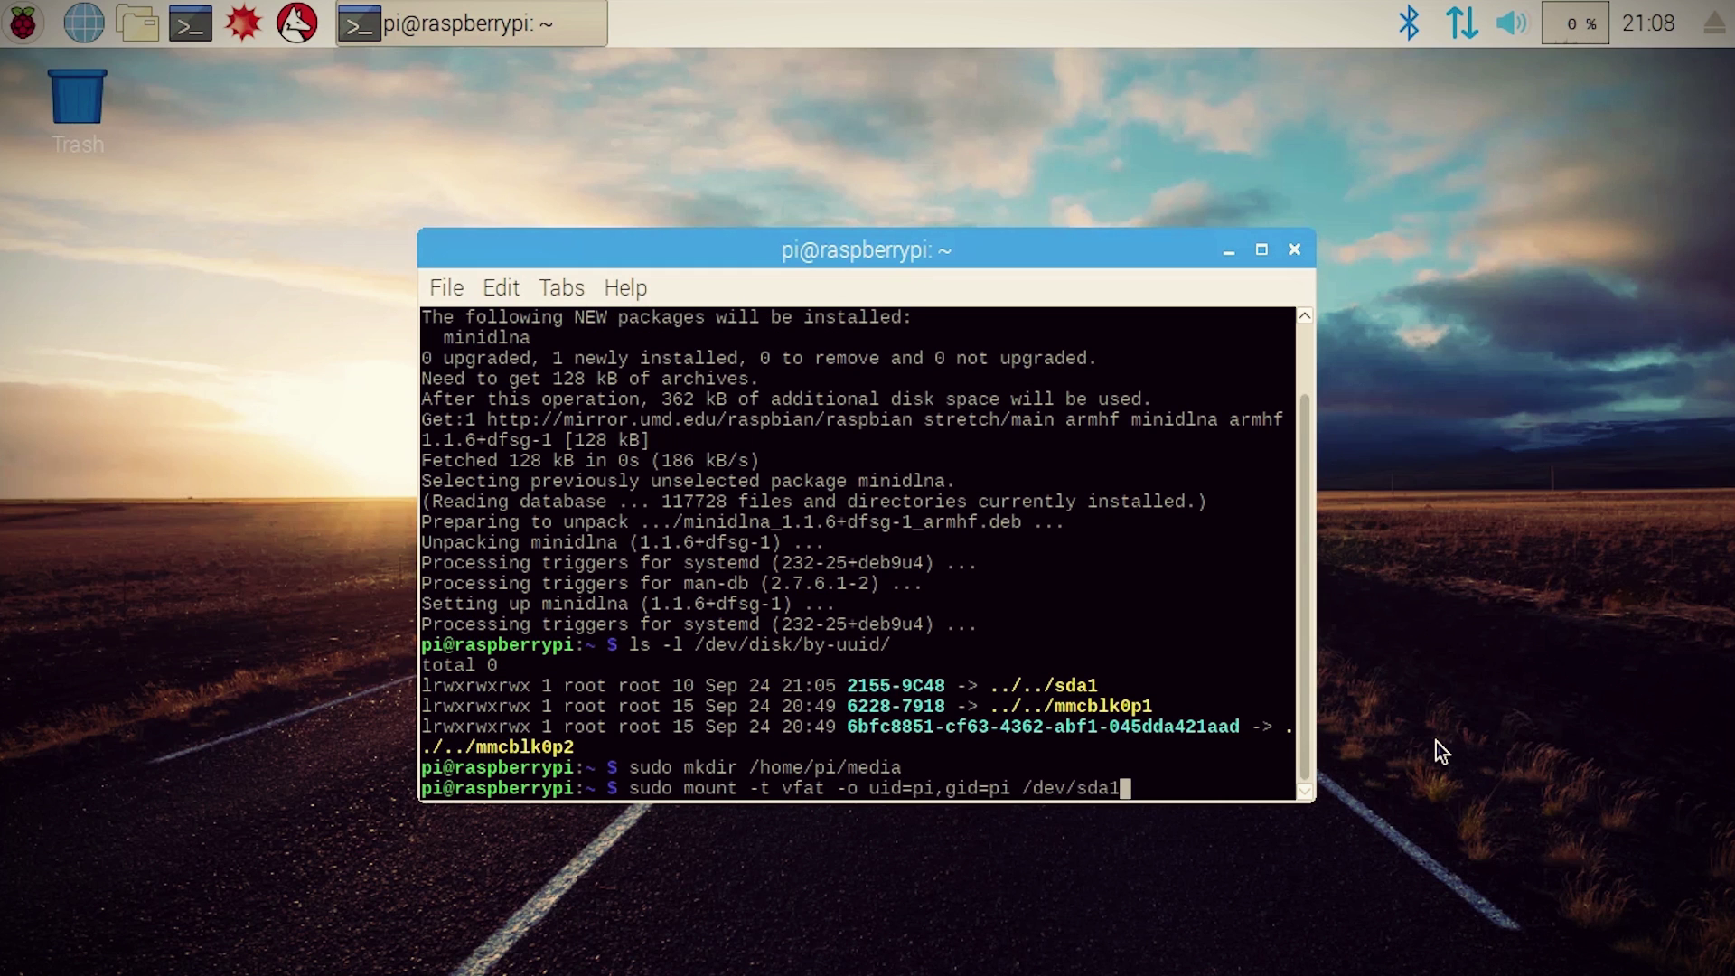
key("Return")
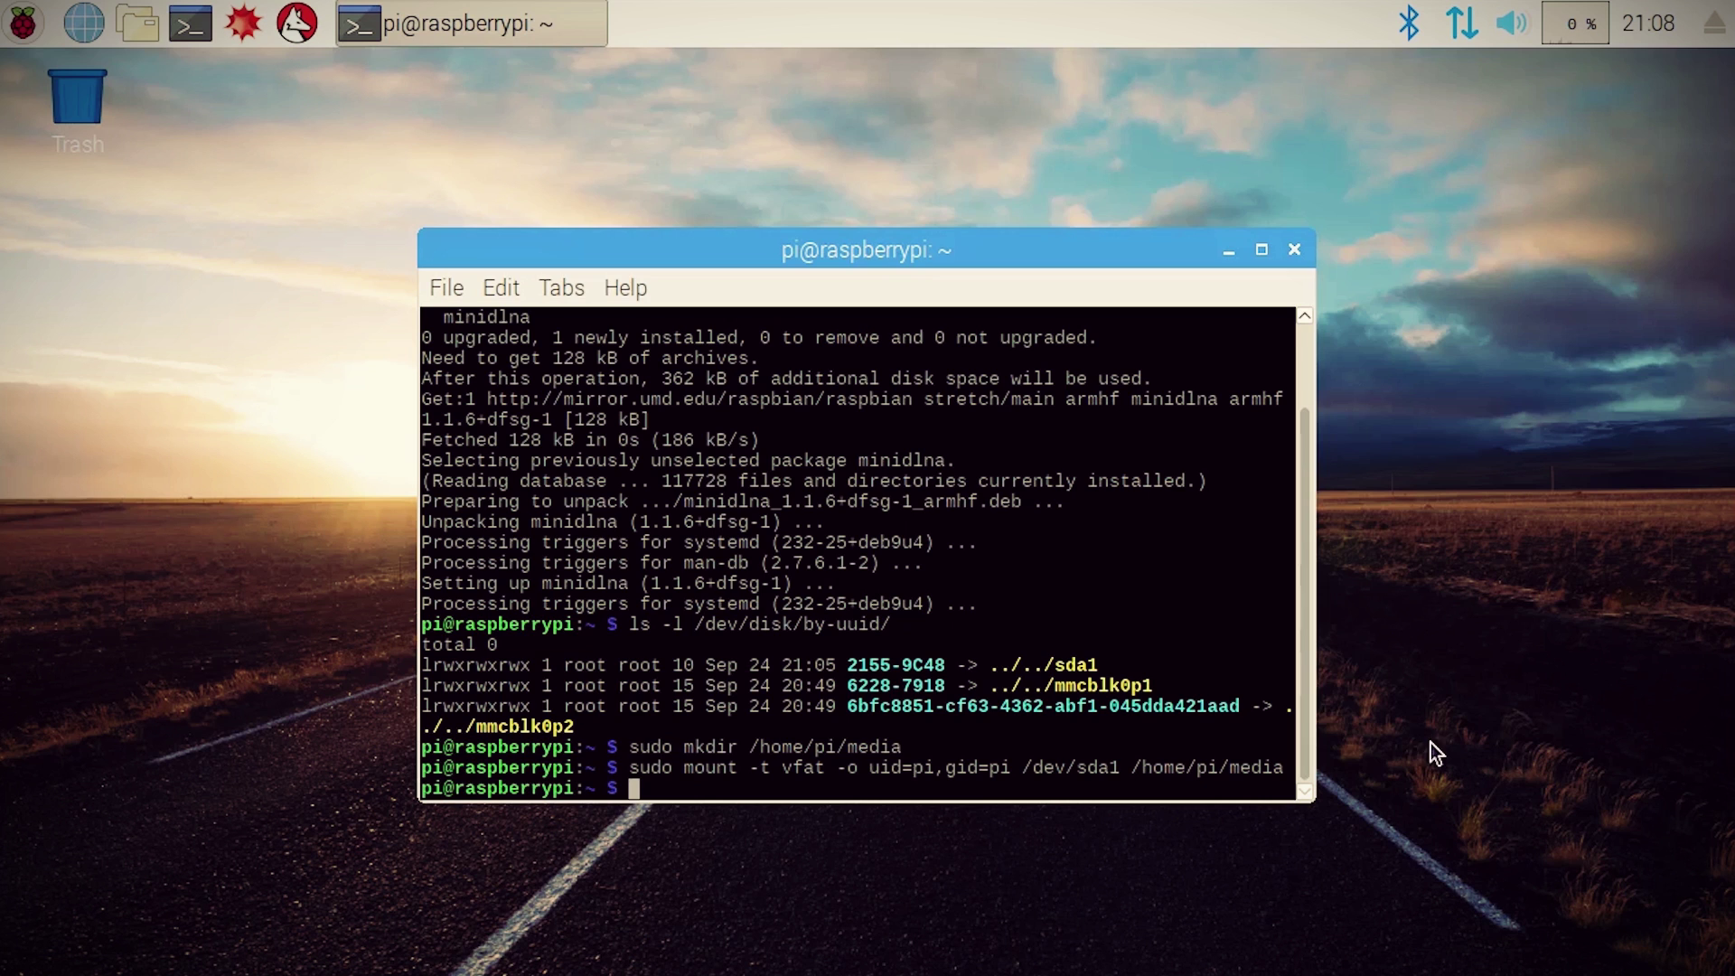
Step: Check the Music, Videos and Pictures folders inside /home/pi/media in File Manager
left_click(137, 24)
left_click(1437, 237)
double_click(1439, 243)
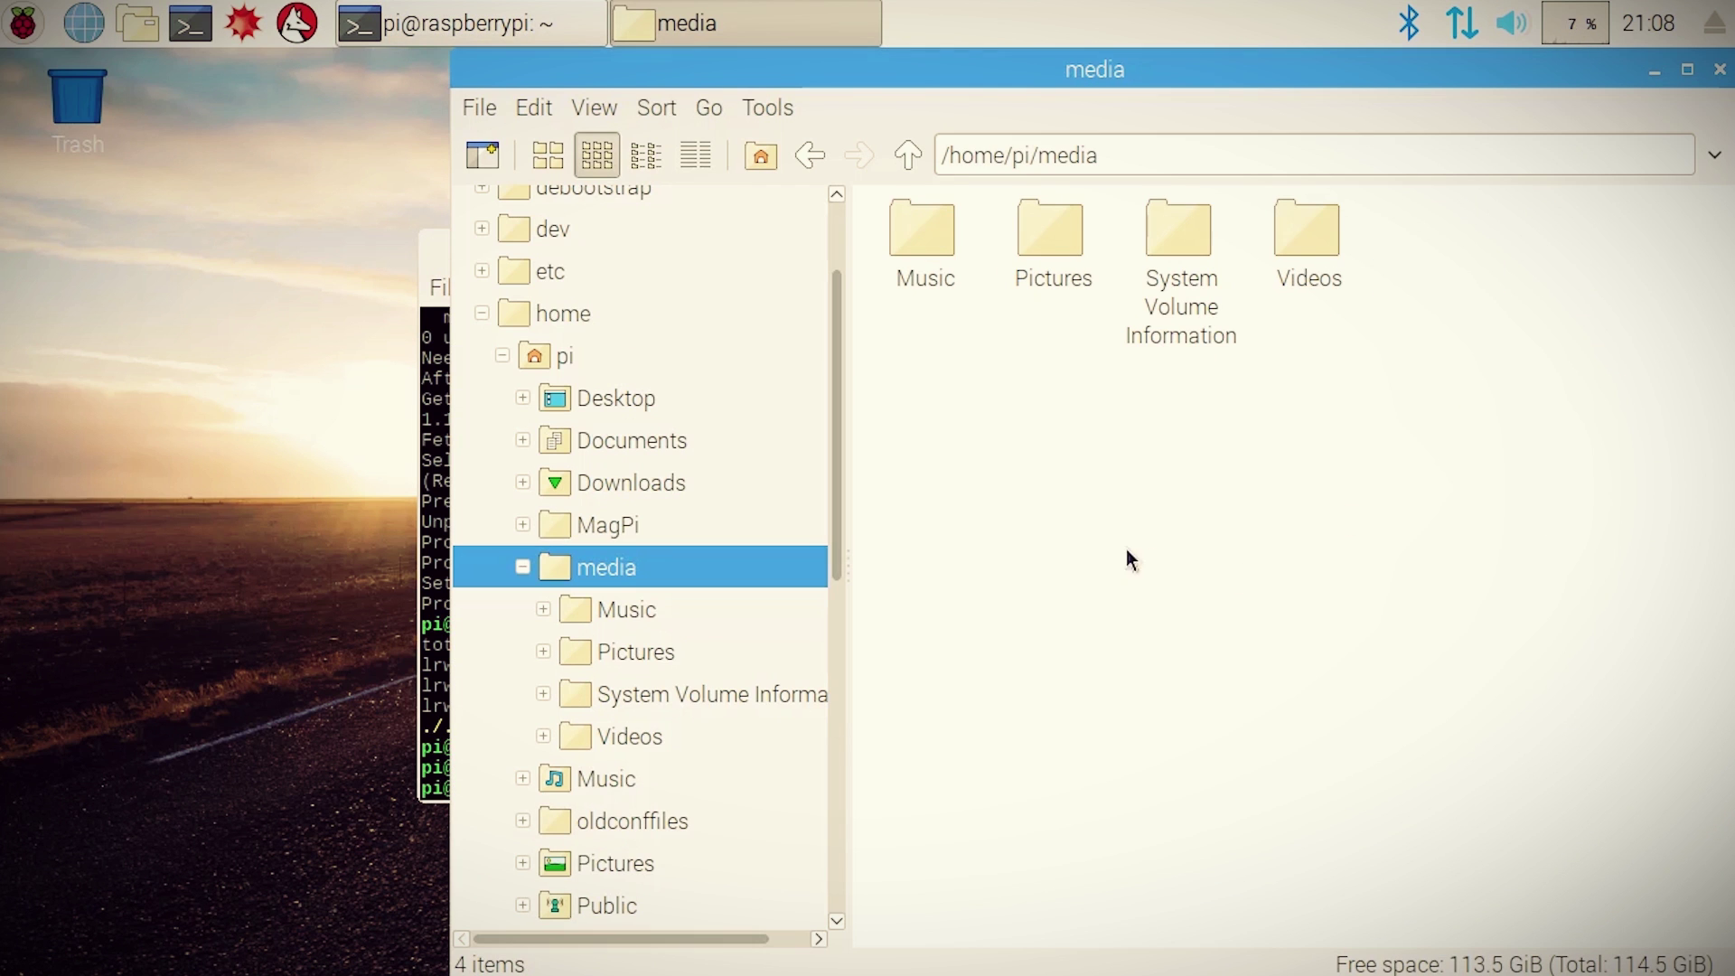
double_click(914, 242)
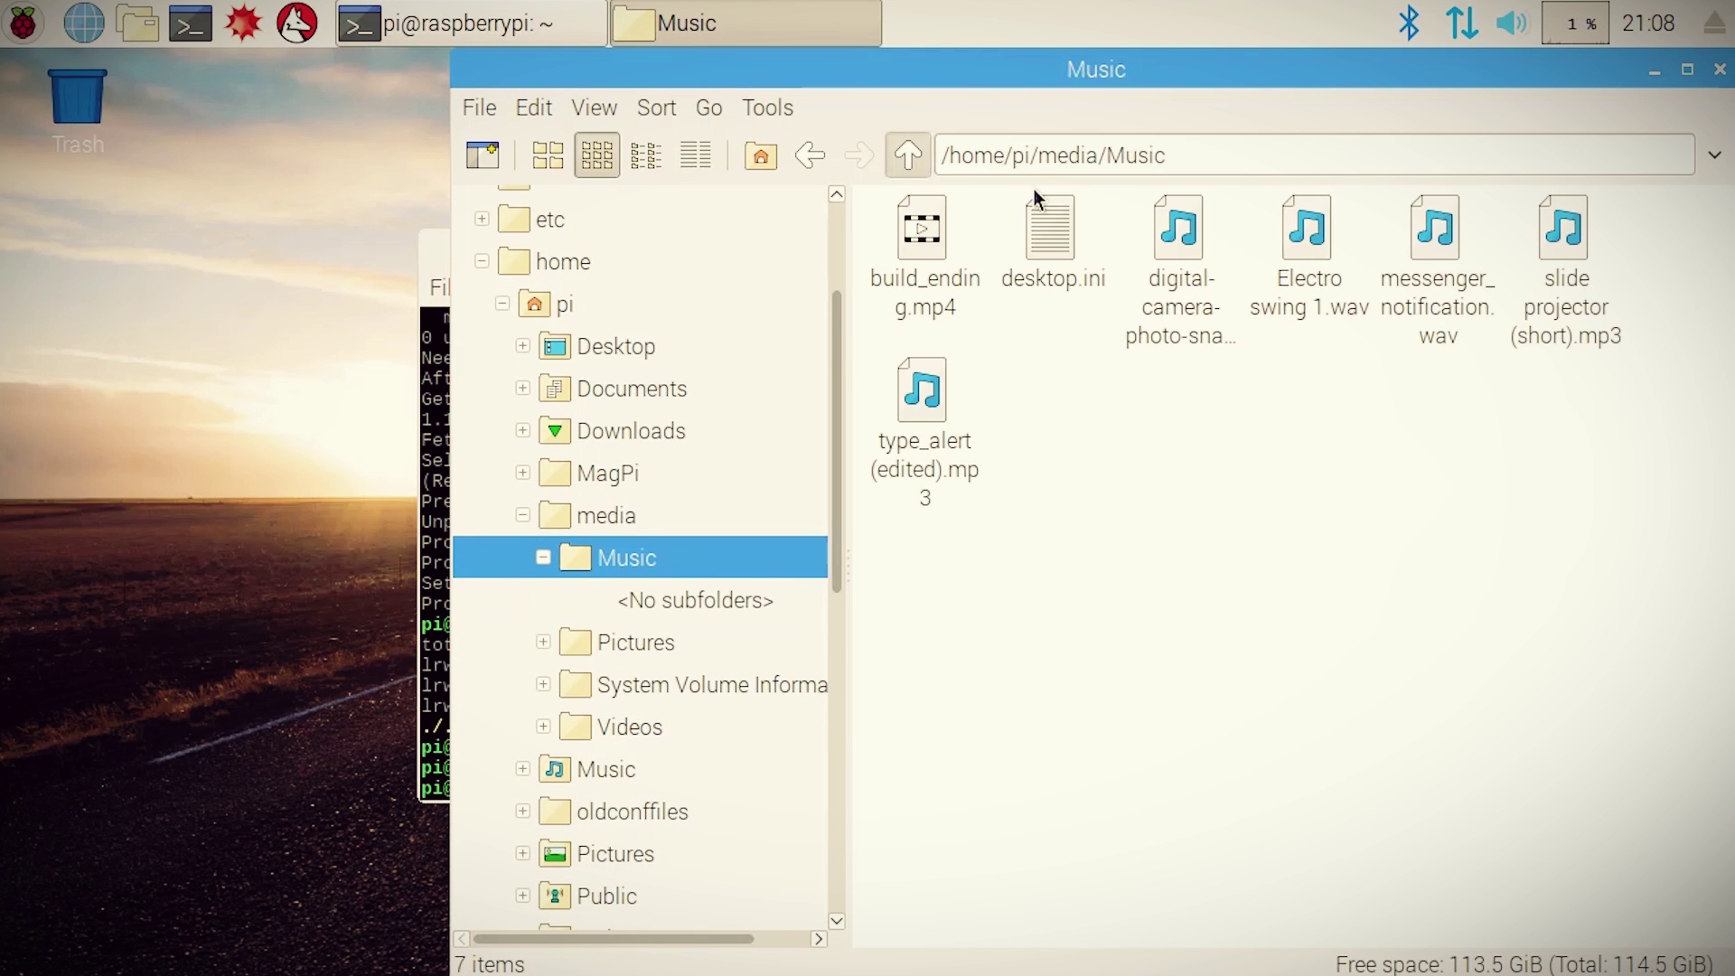
left_click(908, 156)
double_click(1307, 235)
left_click(906, 157)
double_click(1051, 235)
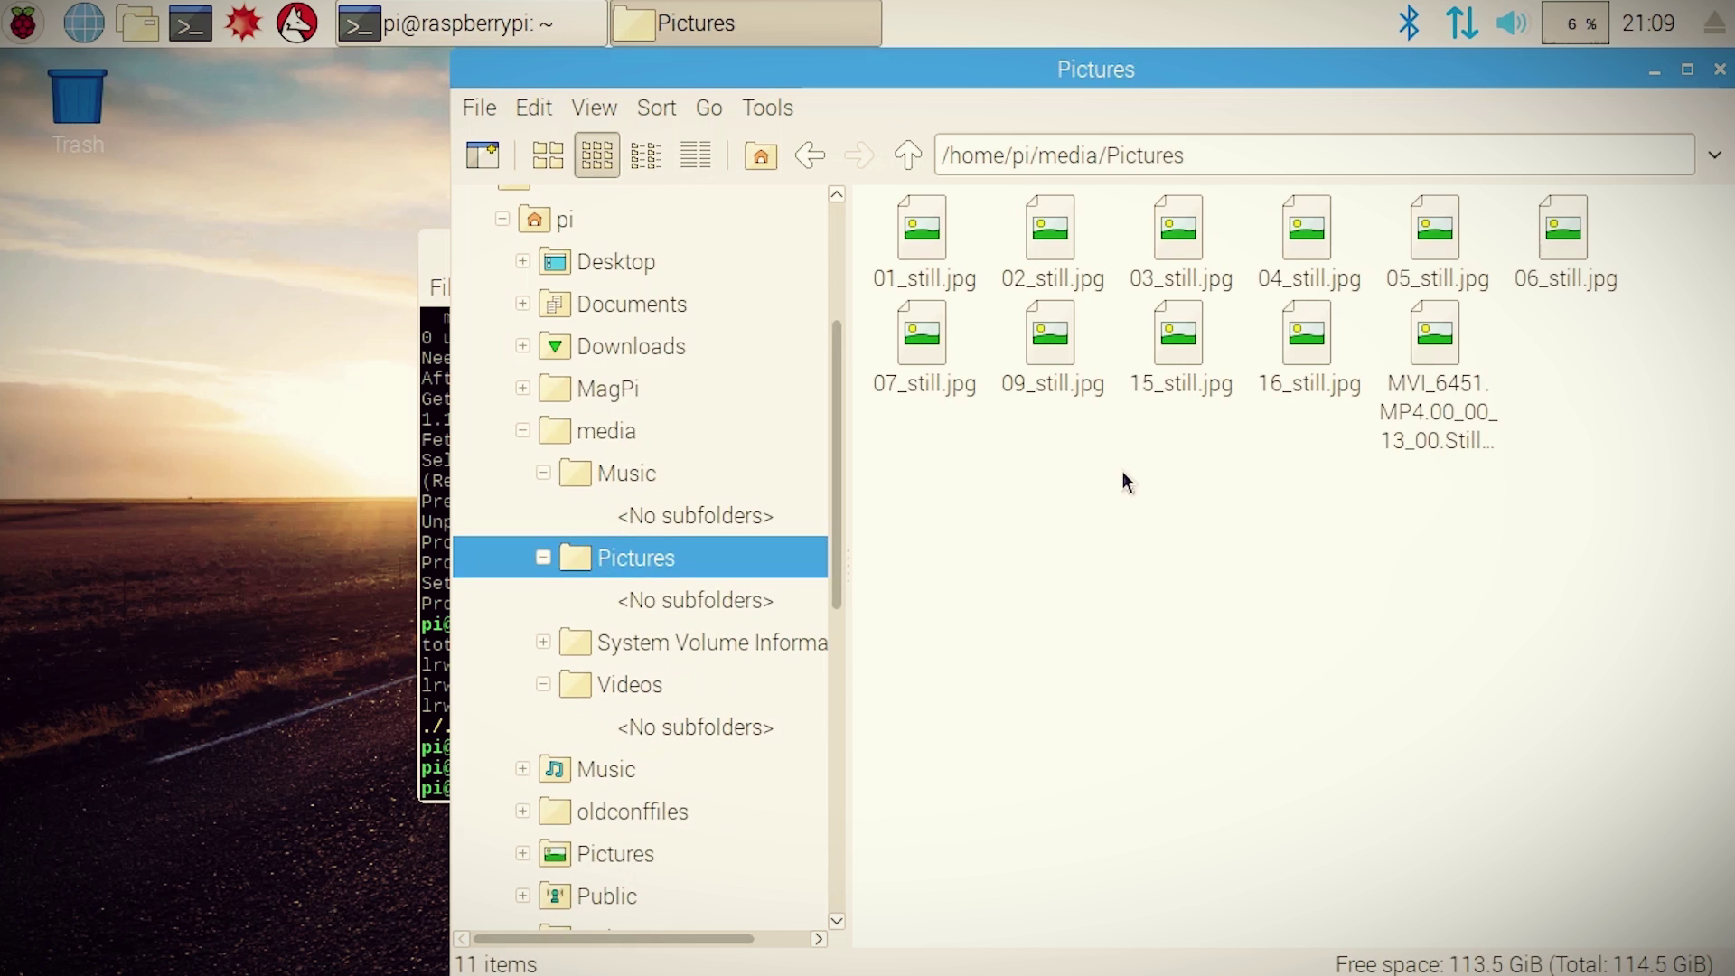
left_click(902, 165)
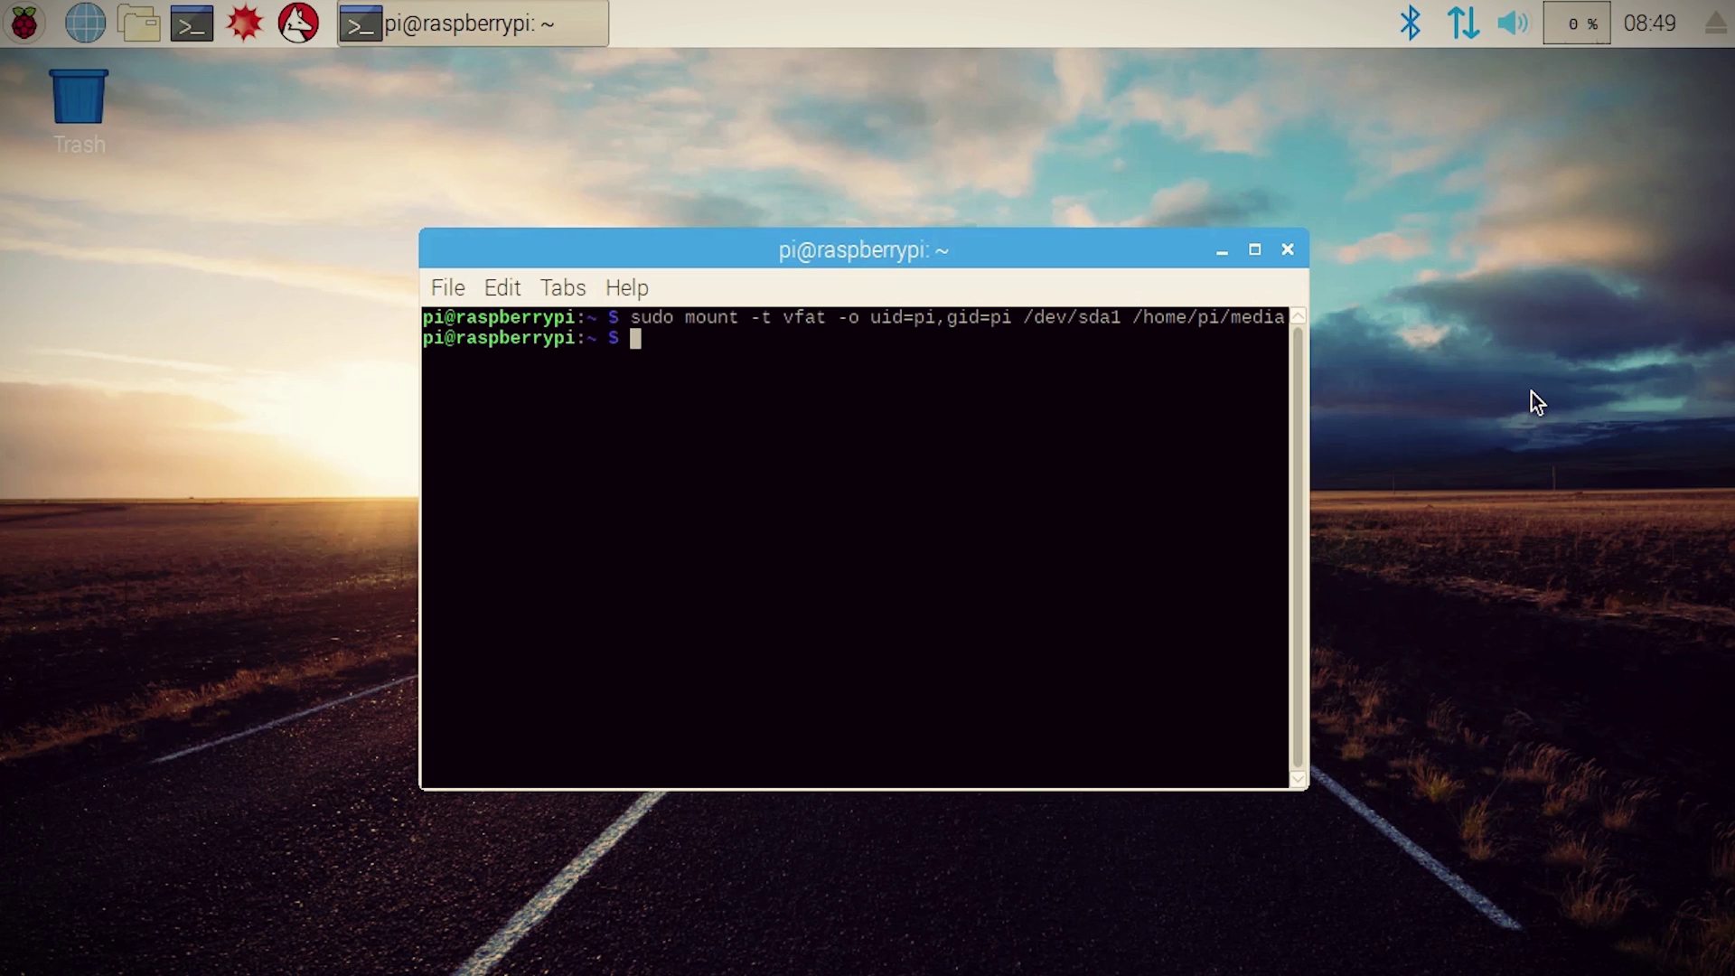
Step: Add 'UUID=2155-9C48 /home/pi/media vfat rw,nosuid,noexec,noatime,uid=1000,gid=1000 0' to /etc/fstab and save
type("sudo nano /etc/fs")
key("Tab")
key("Return")
key("Down")
key("Down")
key("Down")
key("End")
key("Return")
type("UUID=2155-9")
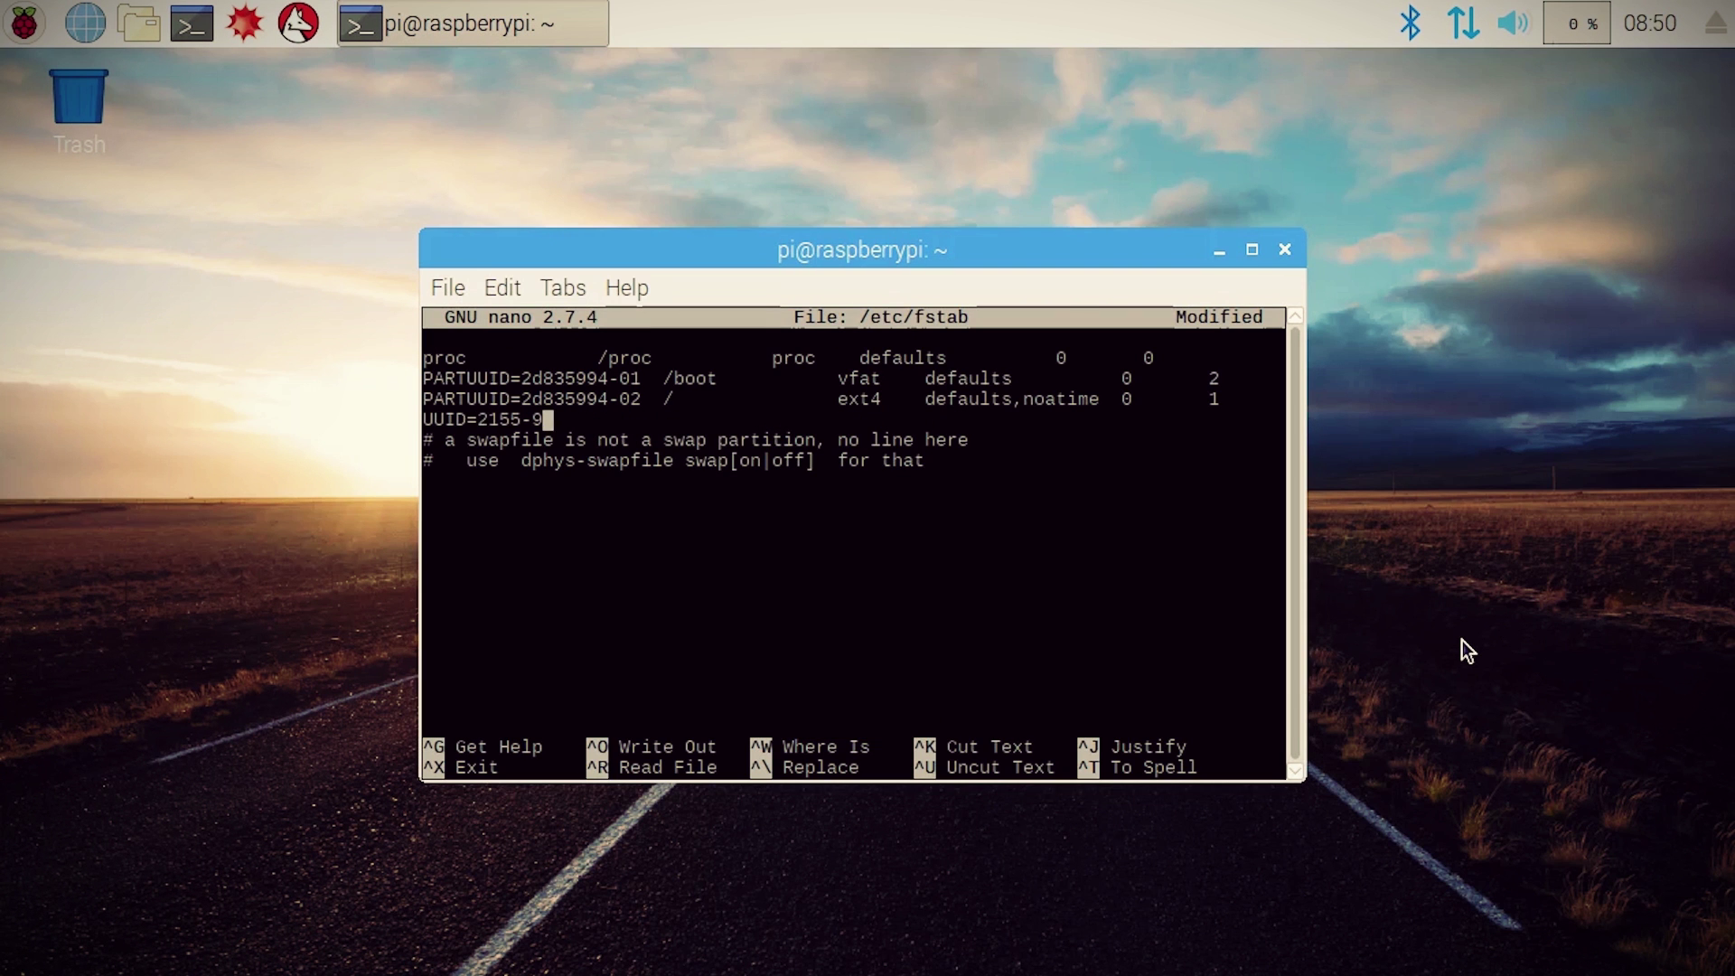
type("C48 /home/pi/media vfat rw,nosuid,noexec,noatime,uid=1000,gid=1")
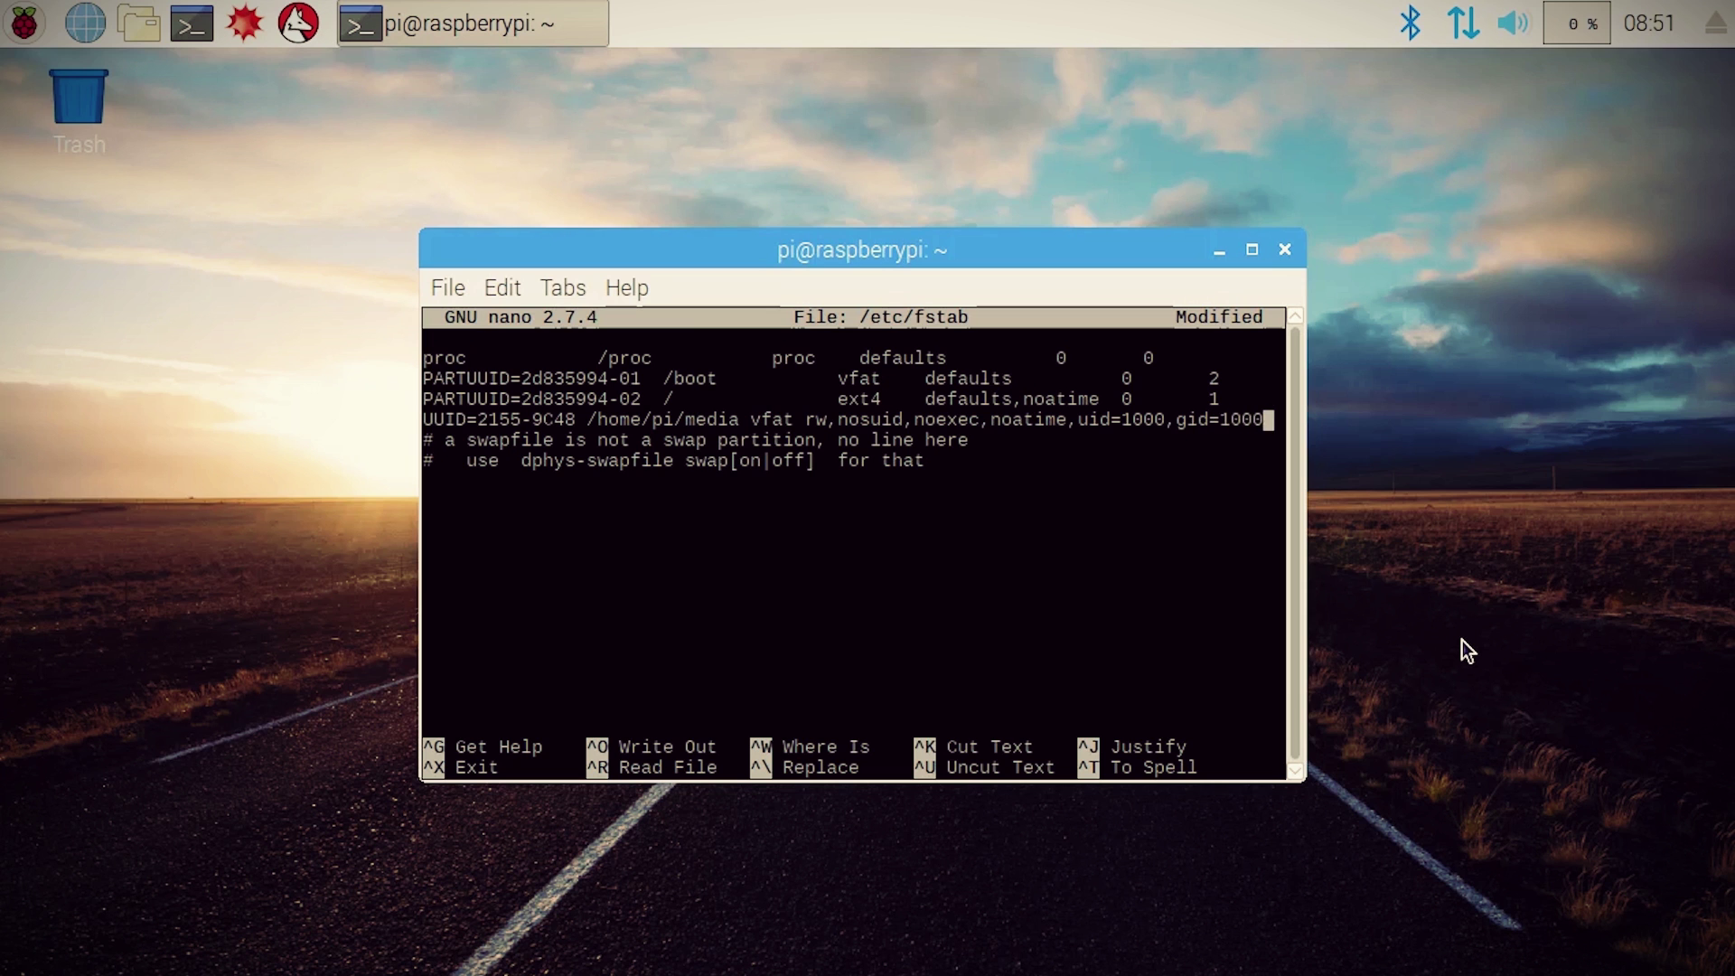
type("000")
key("Tab")
type("0")
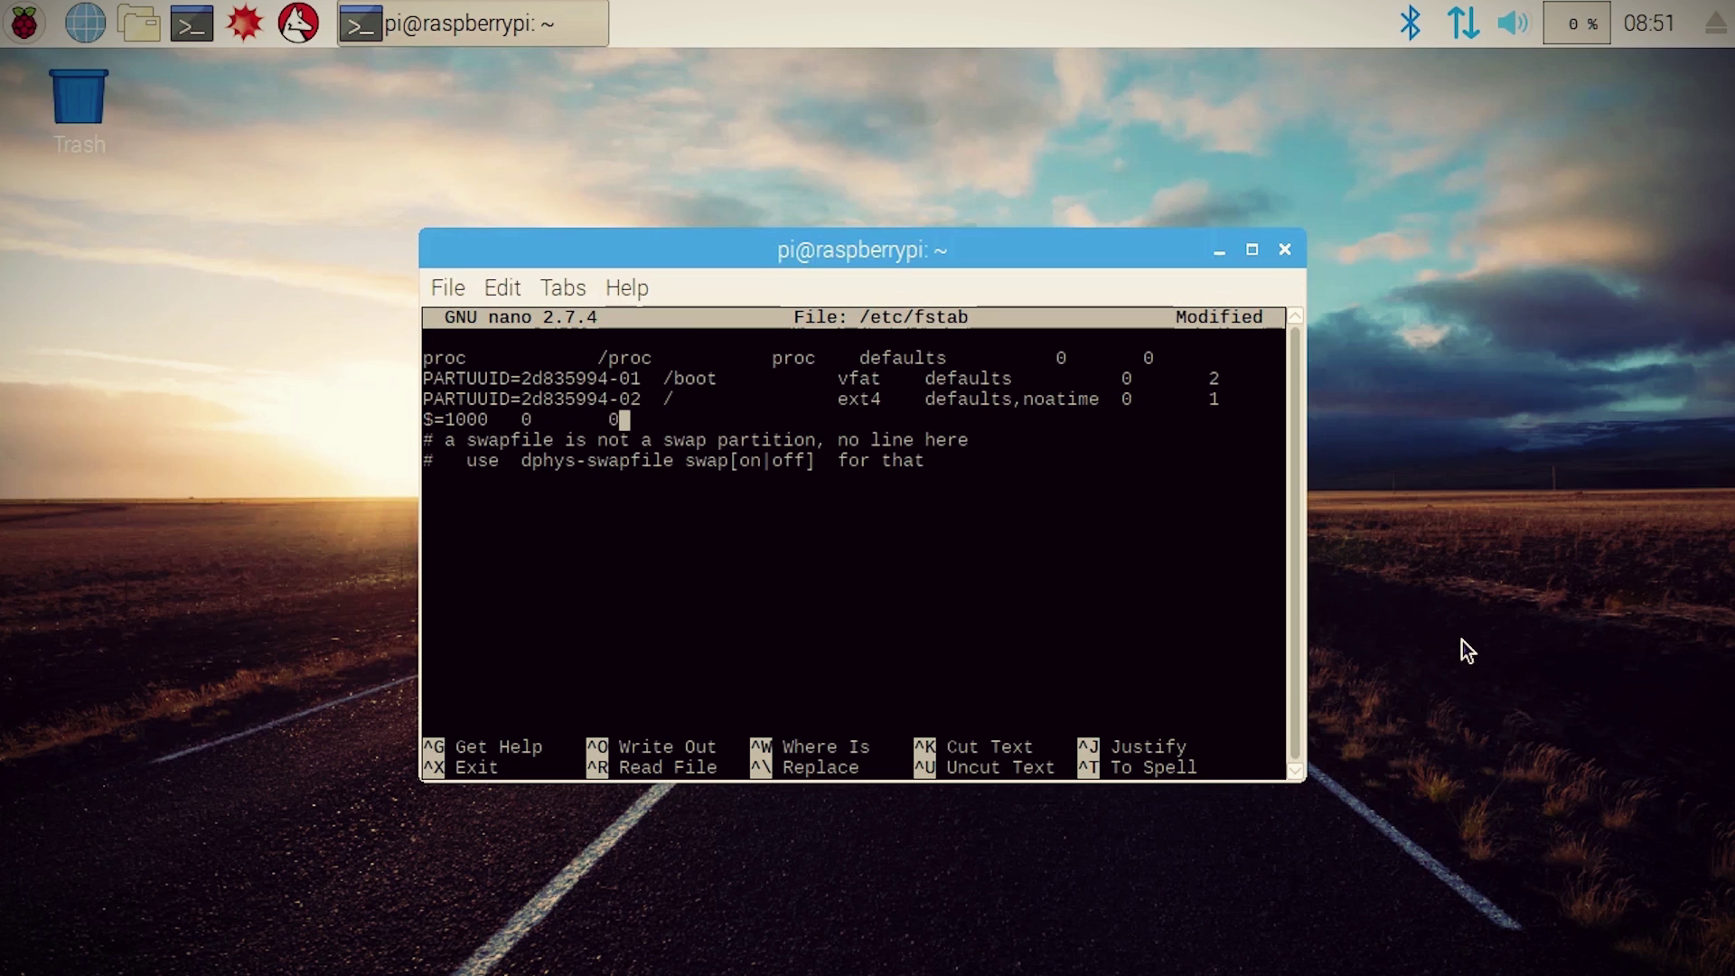
key("ctrl+x")
key("y")
key("Return")
Step: In /etc/minidlna.conf, set media_dir lines A, P, V to /home/pi/media/music, pictures, videos
type("sudo nan")
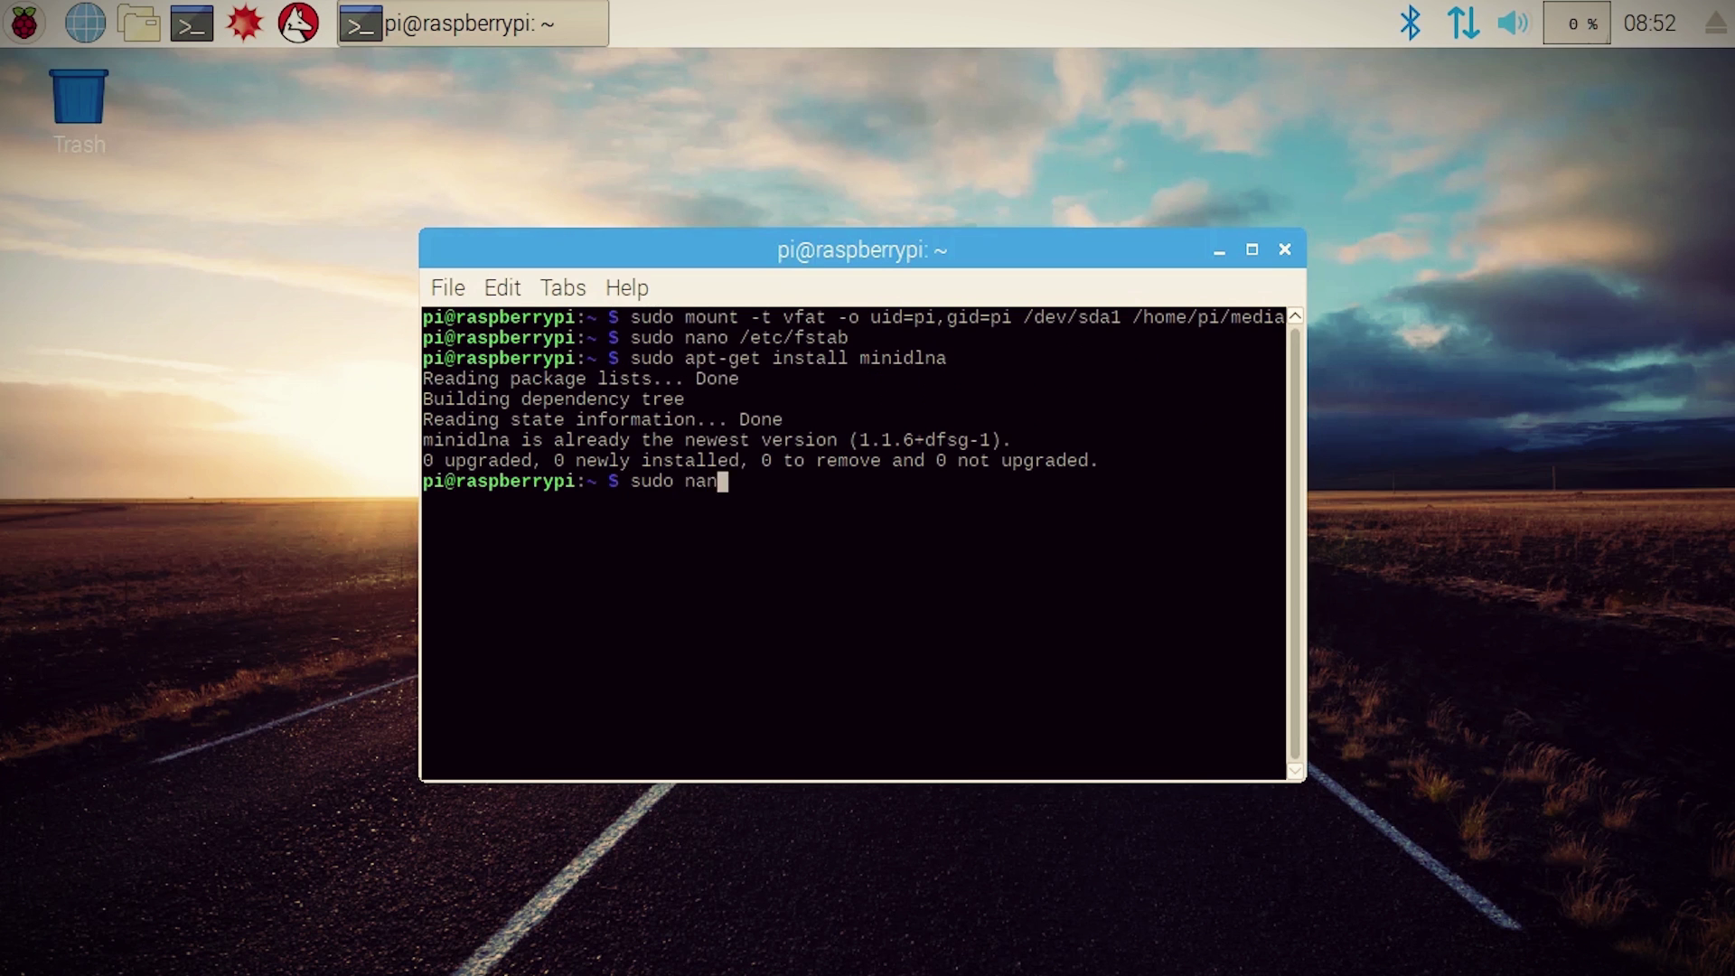
type("o /etc/minidlna.conf")
key("Return")
key("Down")
key("Down")
key("Down")
key("Down")
key("Down")
key("Down")
key("Down")
key("Down")
key("Down")
key("Down")
key("Down")
key("Down")
key("Down")
key("Down")
key("Down")
key("Down")
key("Down")
key("Down")
key("Down")
key("Down")
key("End")
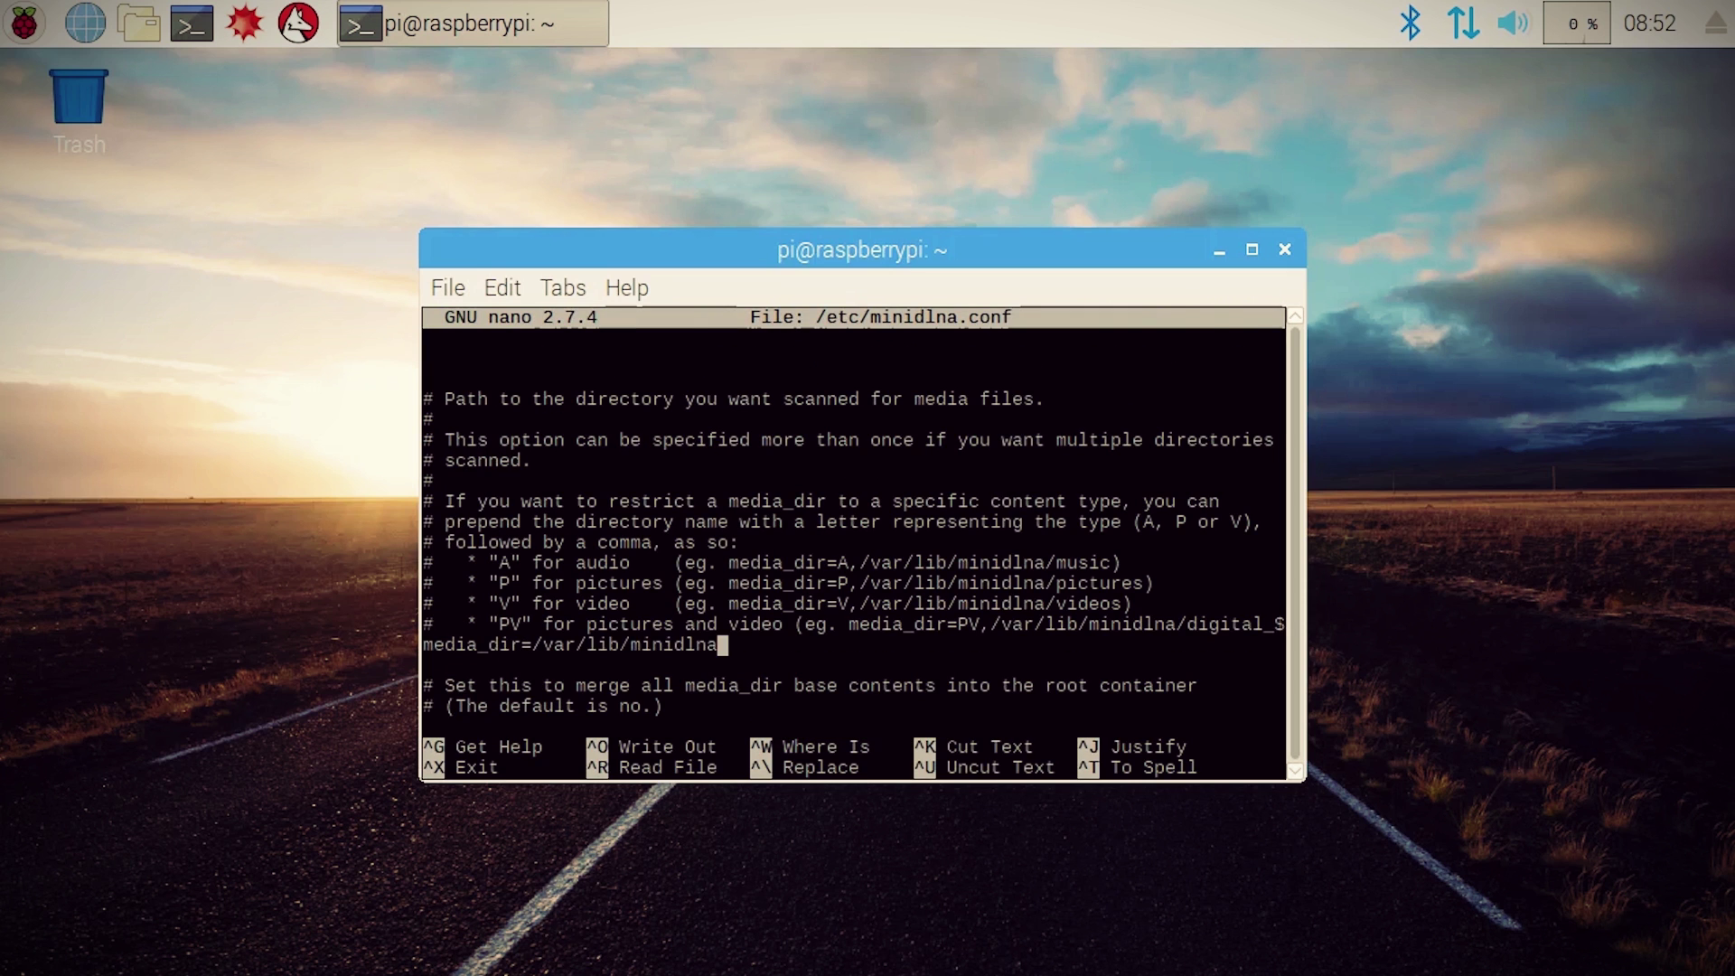
key("BackSpace")
key("BackSpace")
key("BackSpace")
key("BackSpace")
key("BackSpace")
key("BackSpace")
key("BackSpace")
key("BackSpace")
key("BackSpace")
key("BackSpace")
key("BackSpace")
key("BackSpace")
key("BackSpace")
key("BackSpace")
key("BackSpace")
key("BackSpace")
type("A,/home/pi/media/music")
key("Return")
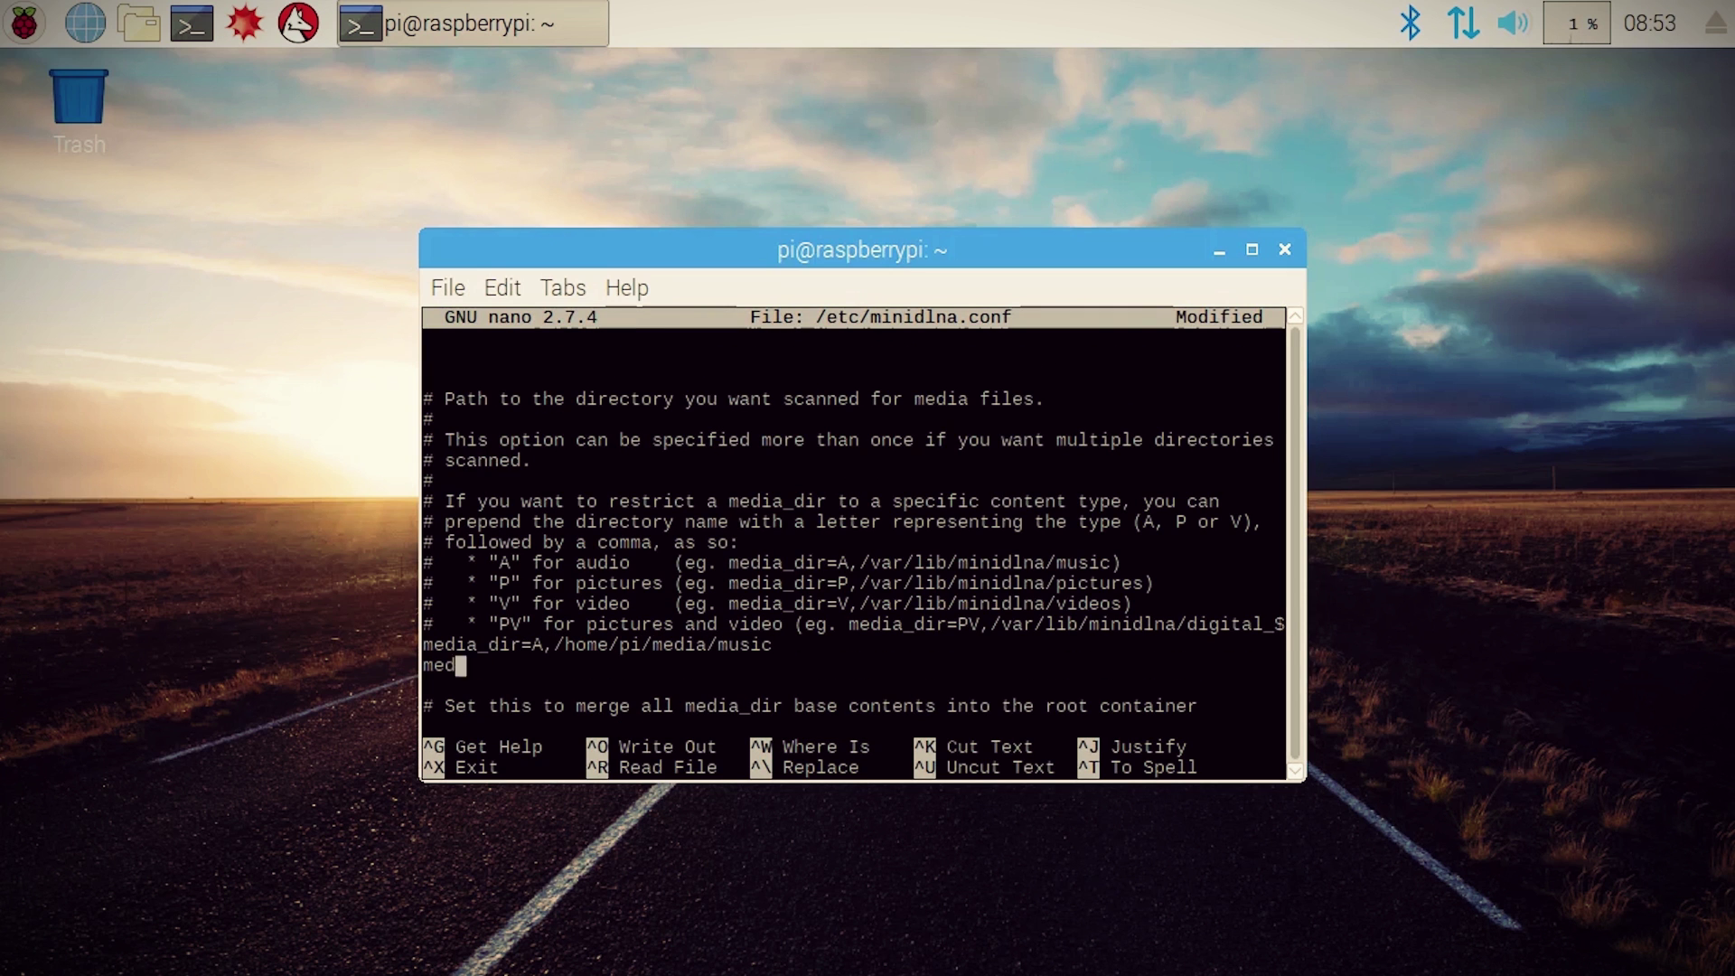
type("media_dir=P,/home/pi/media/pictures")
key("Return")
type("med")
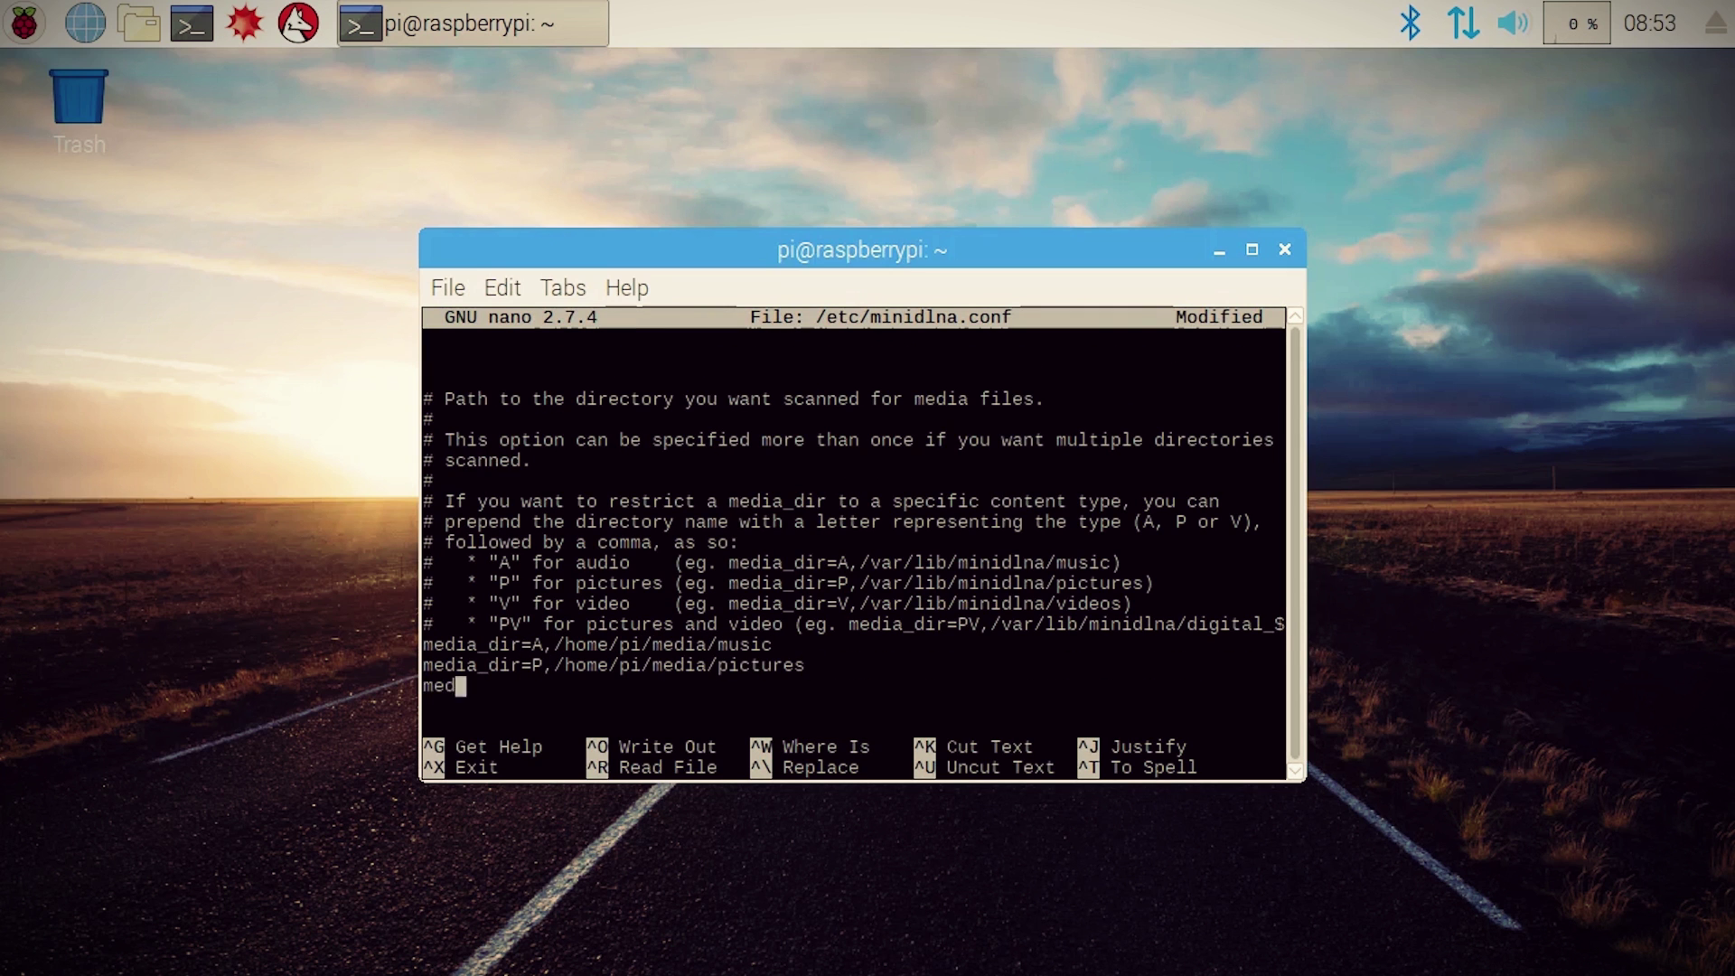
type("ia_dir=V,/home/pi/media/videos")
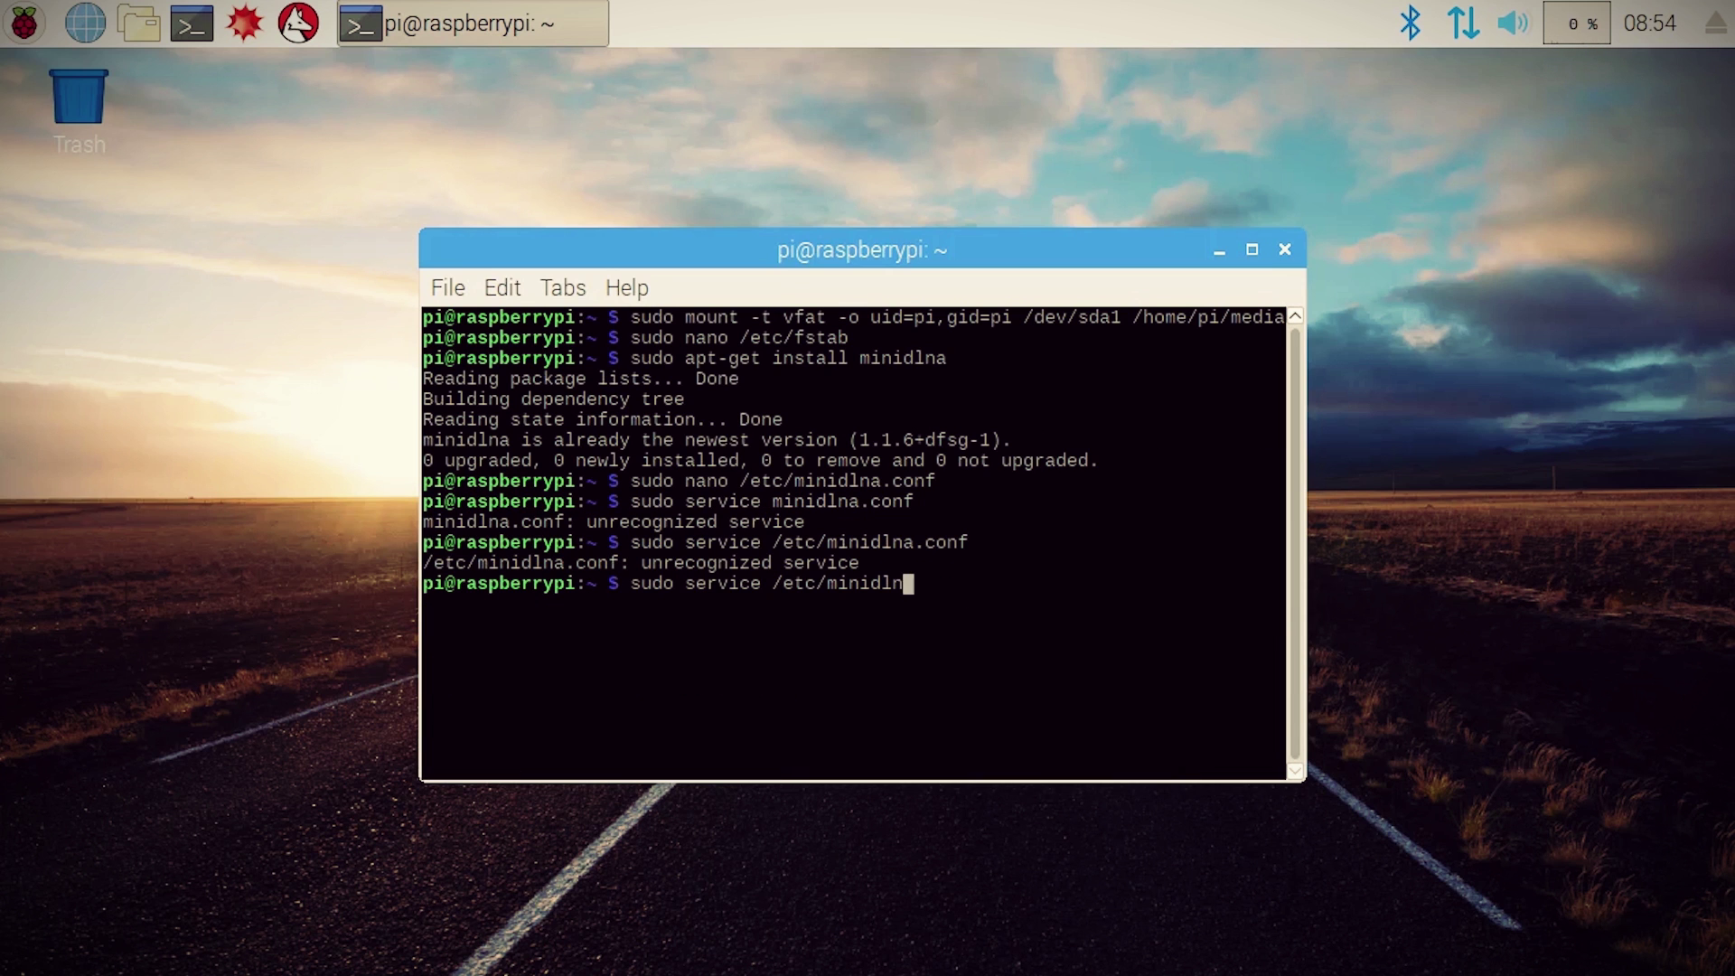
Step: Restart the service with sudo service minidlna restart
key("BackSpace")
key("BackSpace")
key("BackSpace")
key("BackSpace")
key("BackSpace")
key("BackSpace")
key("BackSpace")
key("BackSpace")
key("BackSpace")
key("BackSpace")
key("BackSpace")
key("BackSpace")
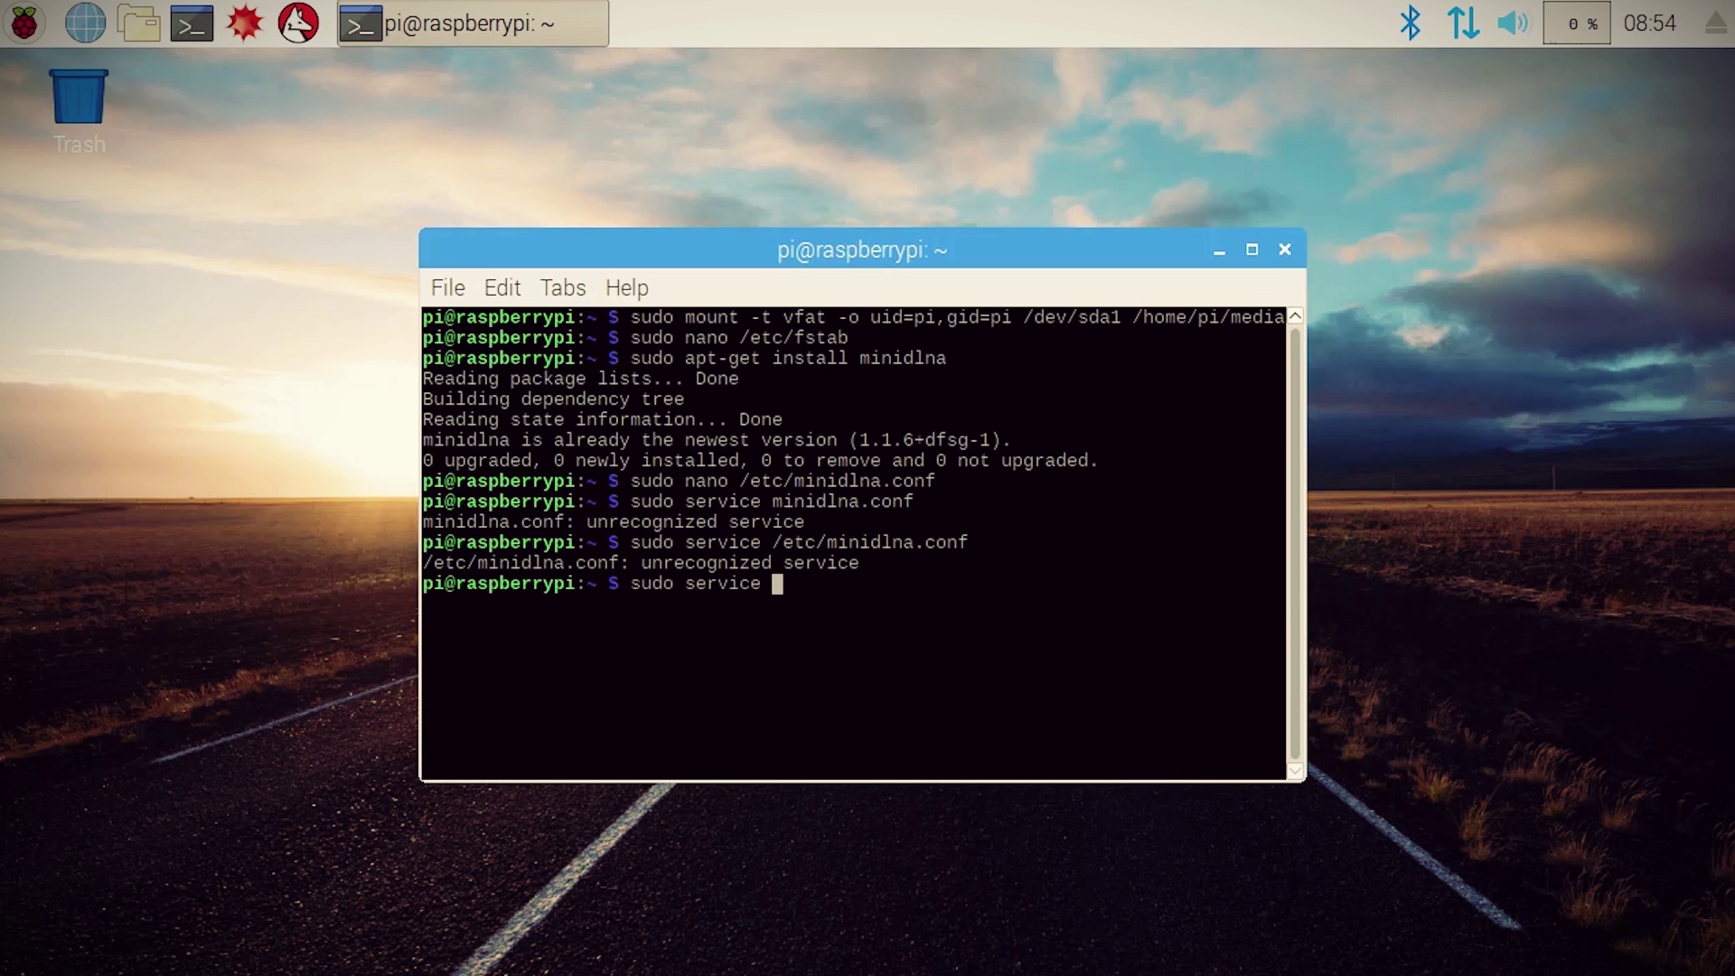
type("minidlna restart")
key("Return")
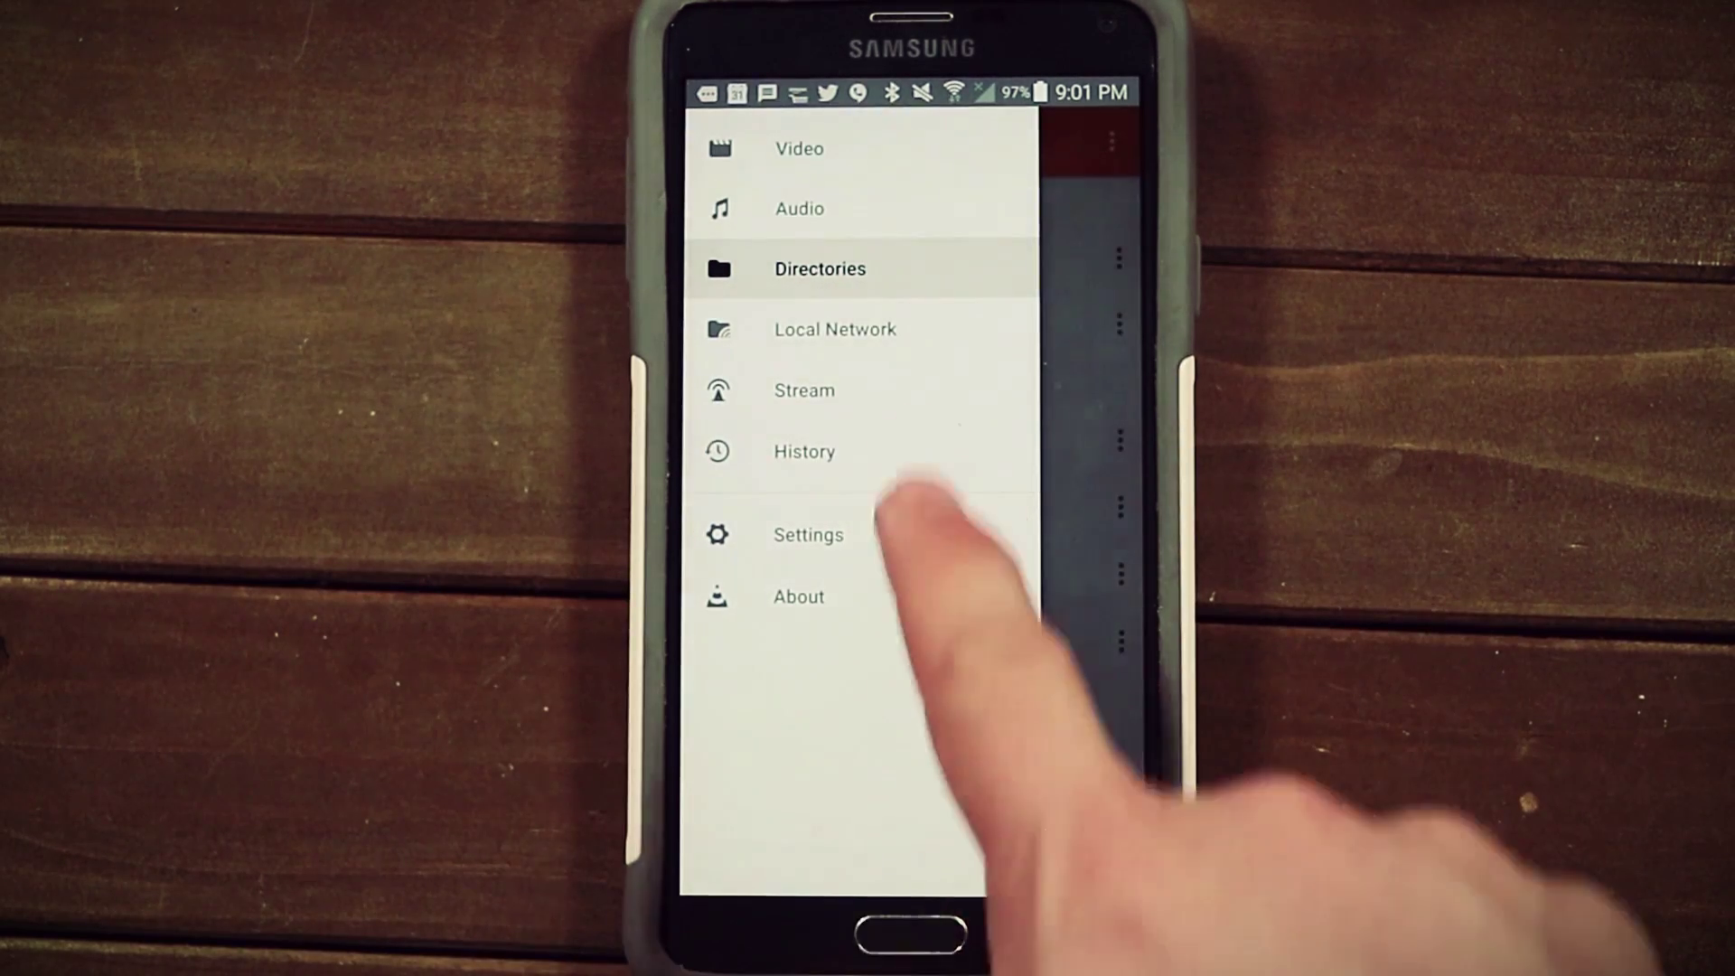
Step: In VLC, browse Local Network > raspberrypi: minidlna > Video > All Video and play the second clip
left_click(882, 329)
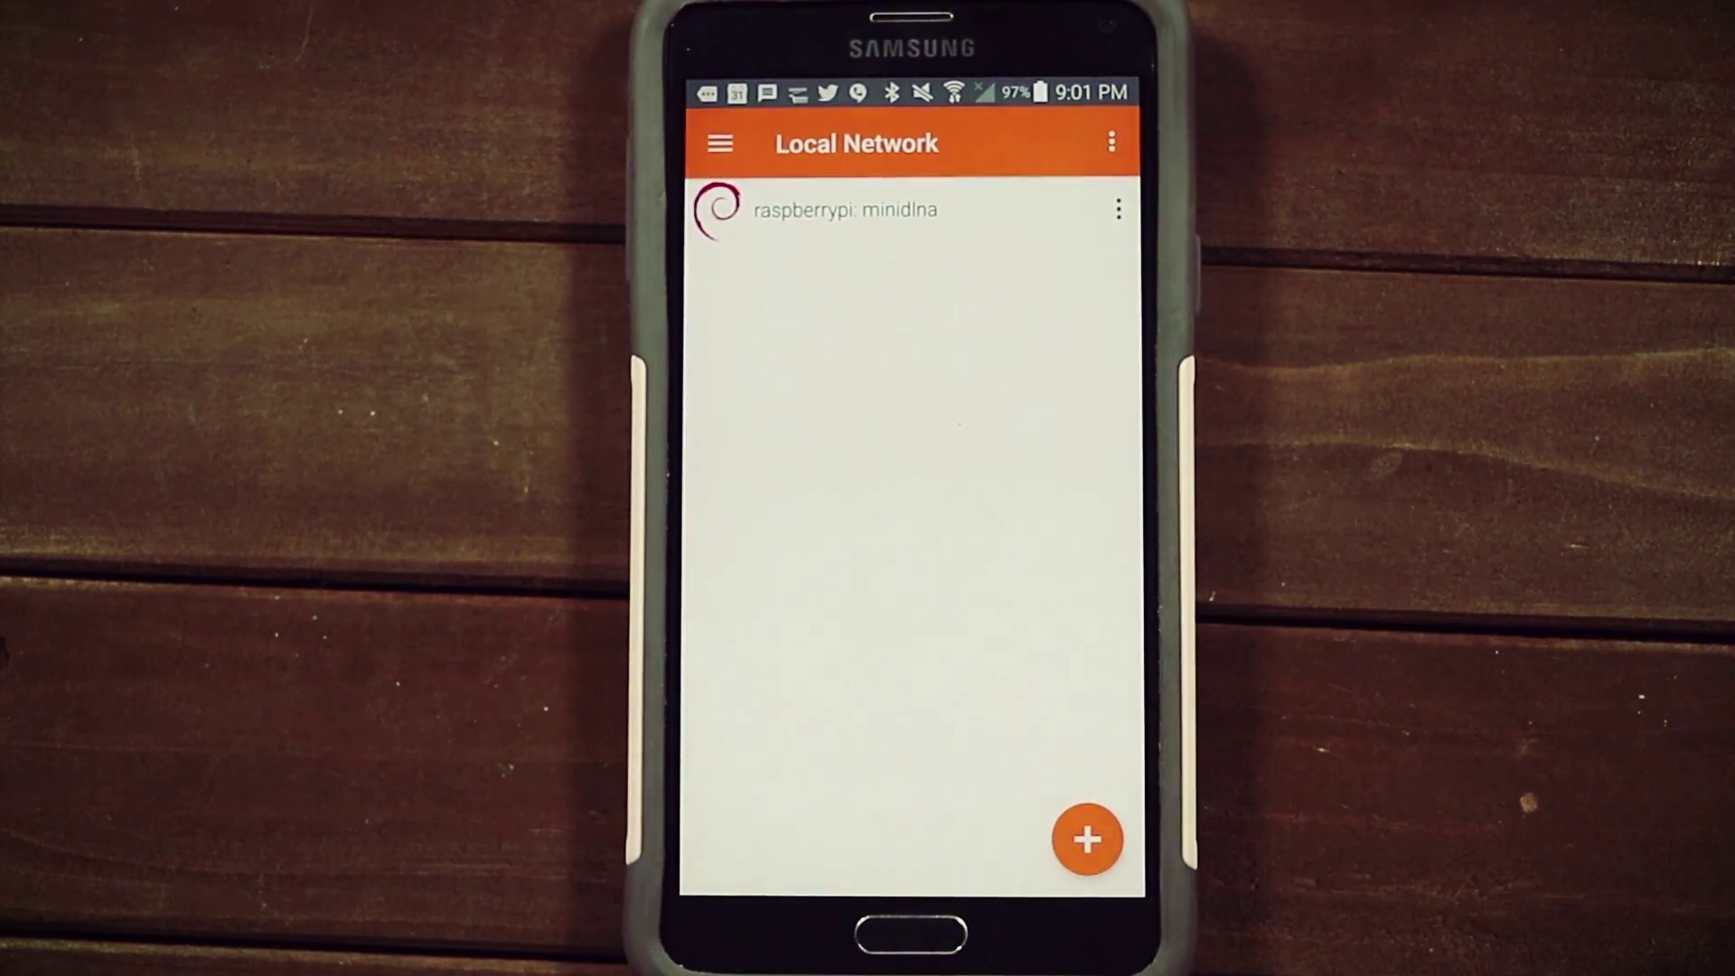
left_click(895, 212)
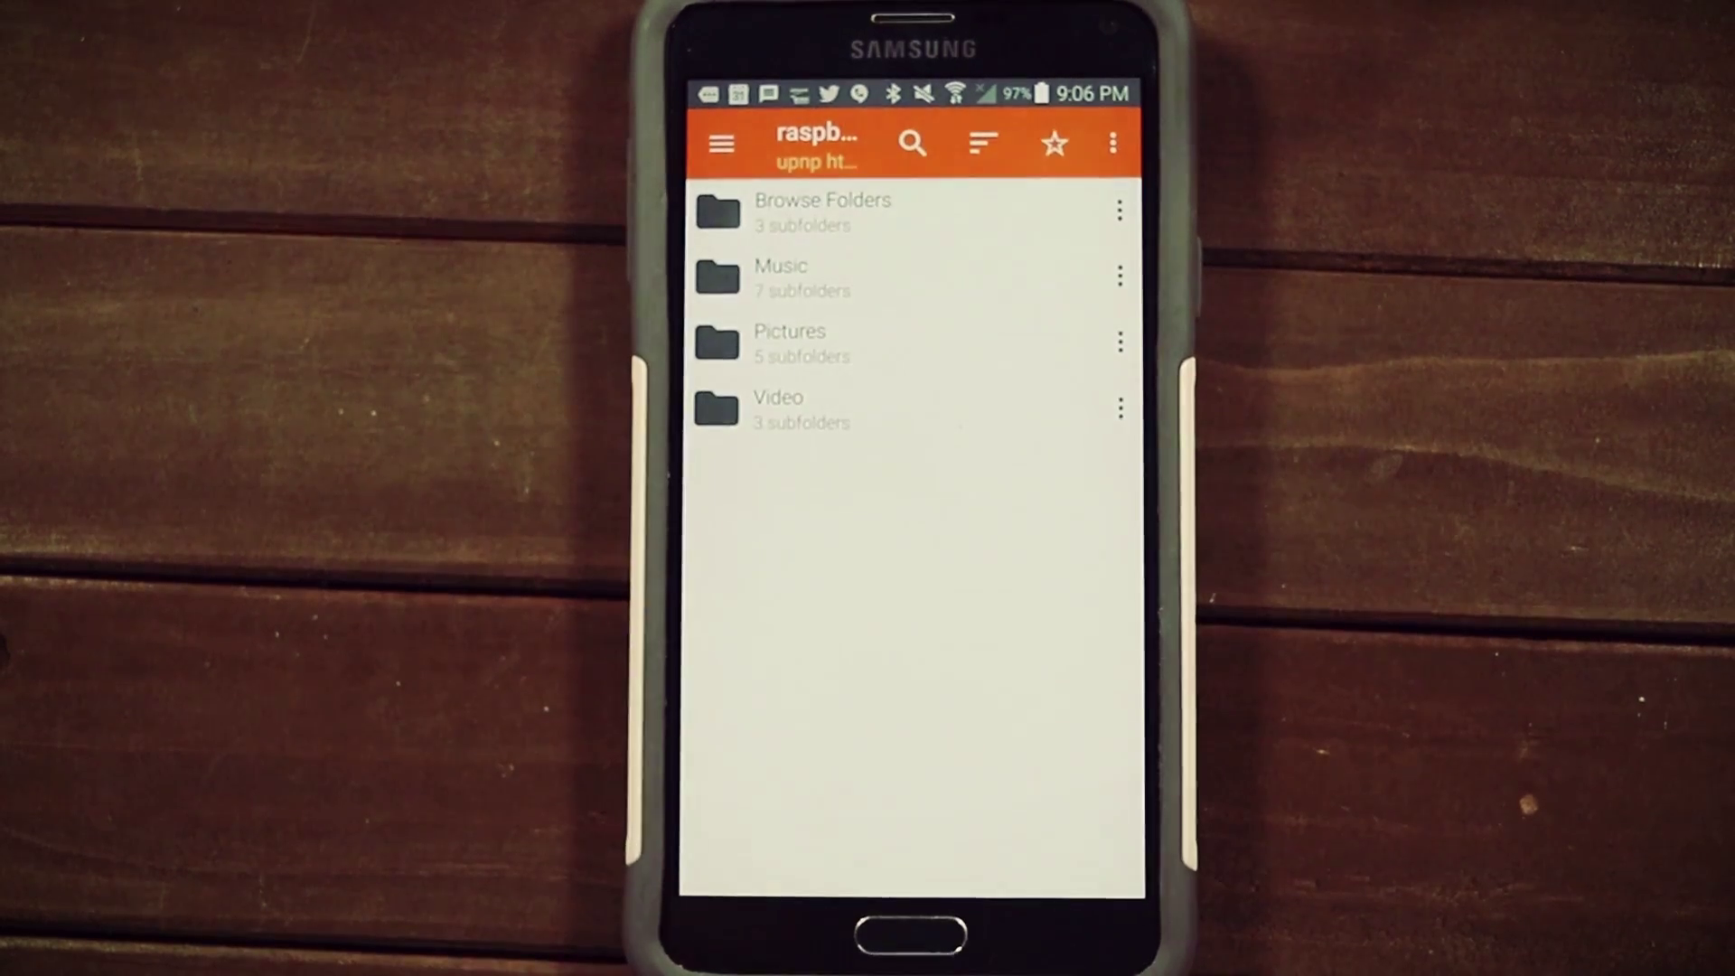
left_click(796, 410)
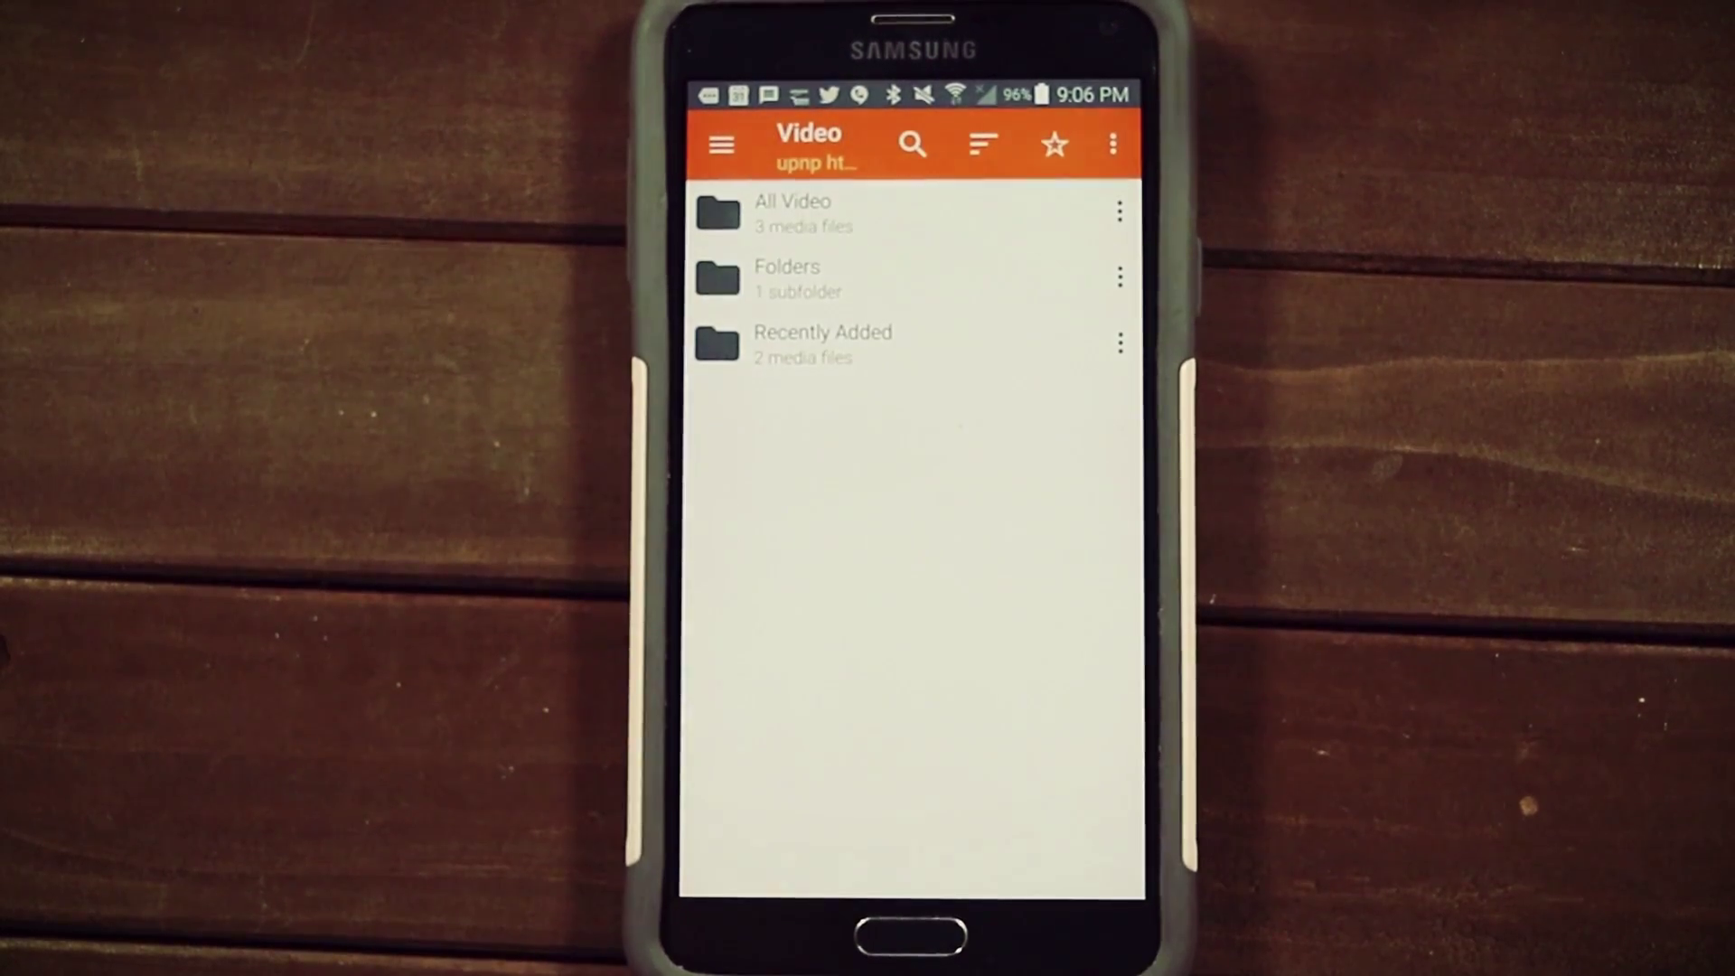
left_click(795, 213)
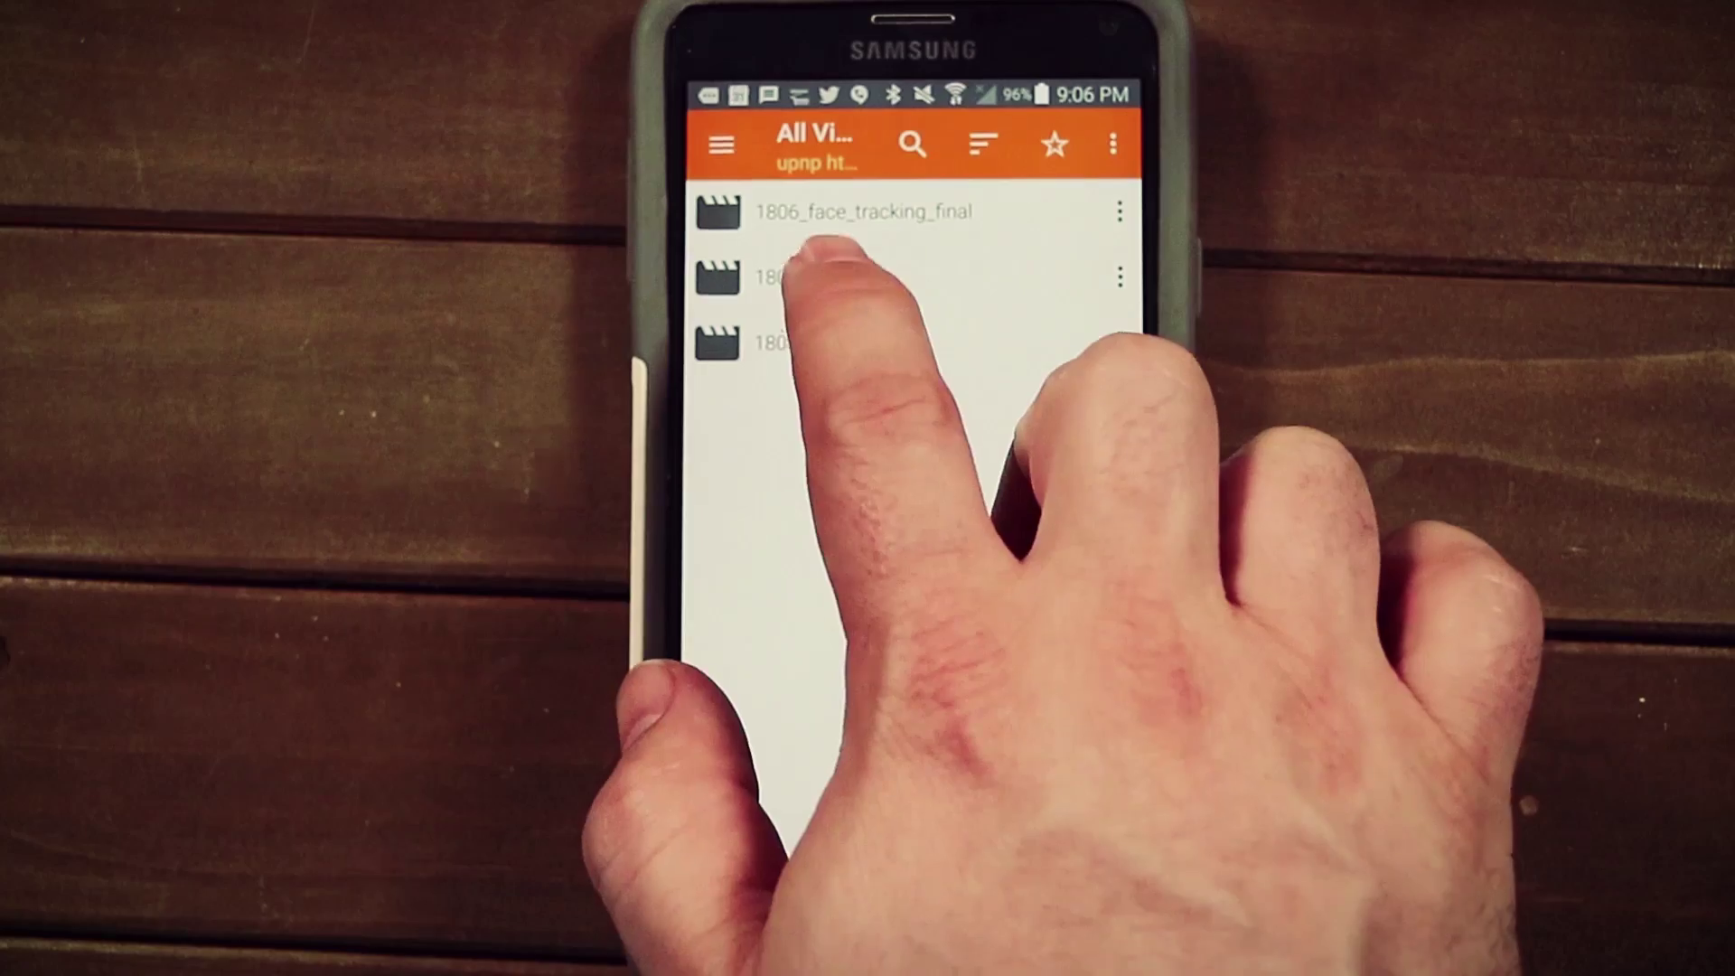
left_click(818, 262)
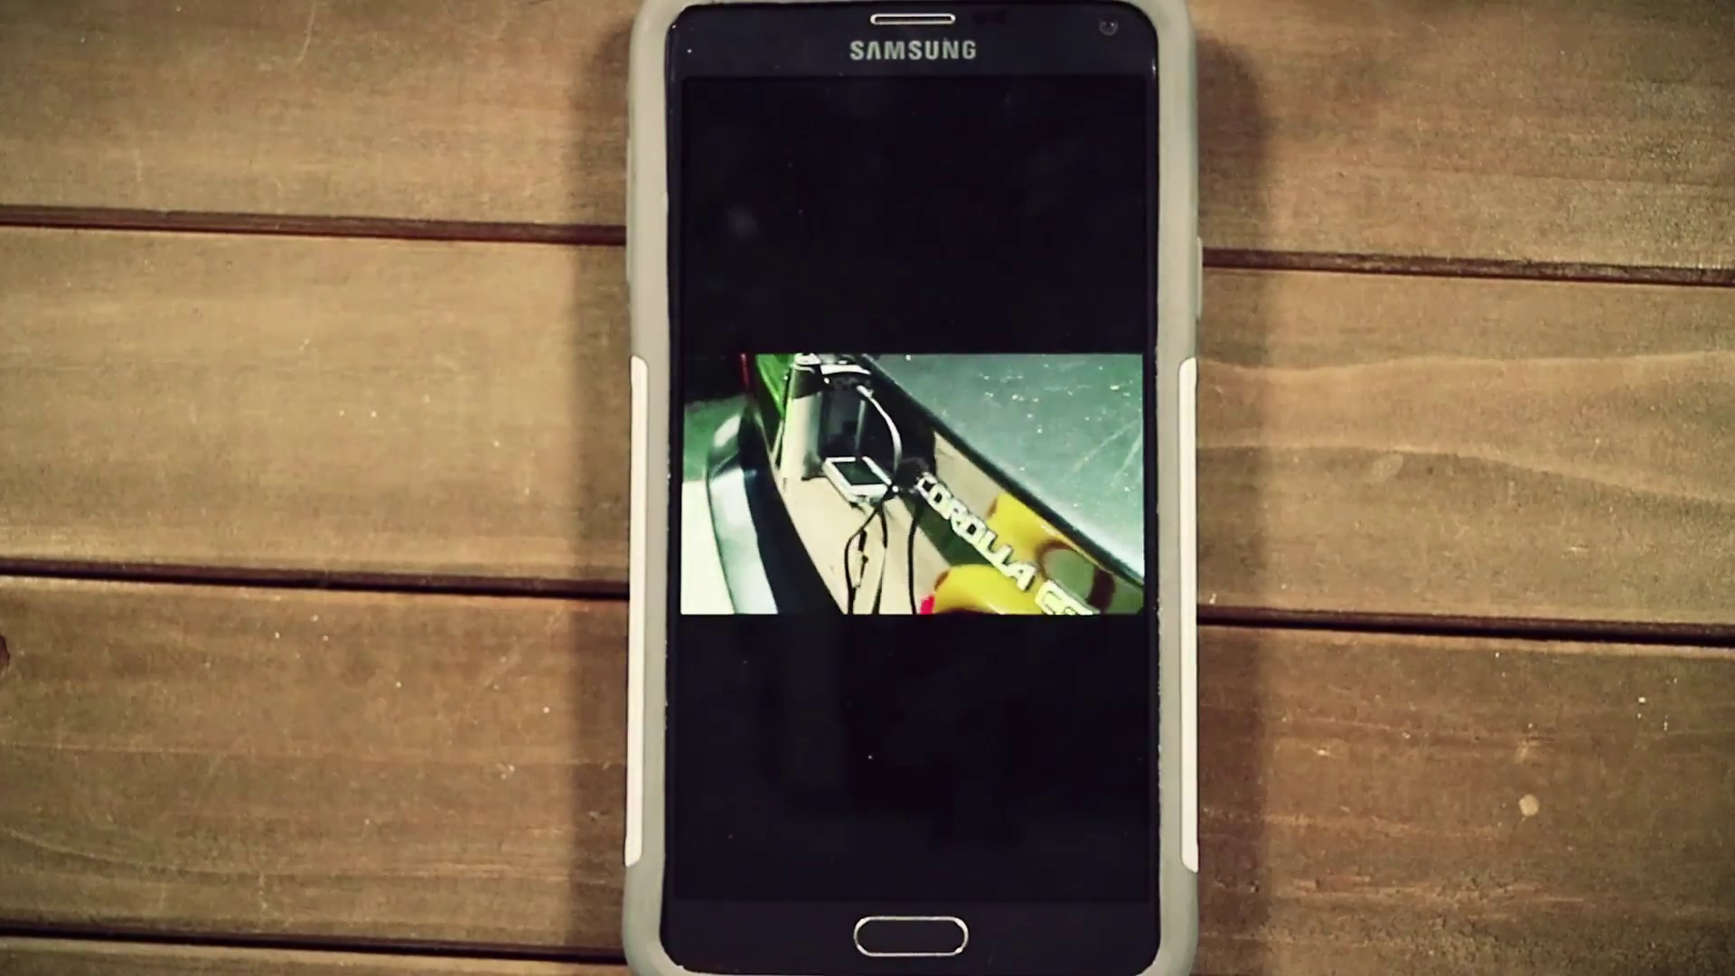